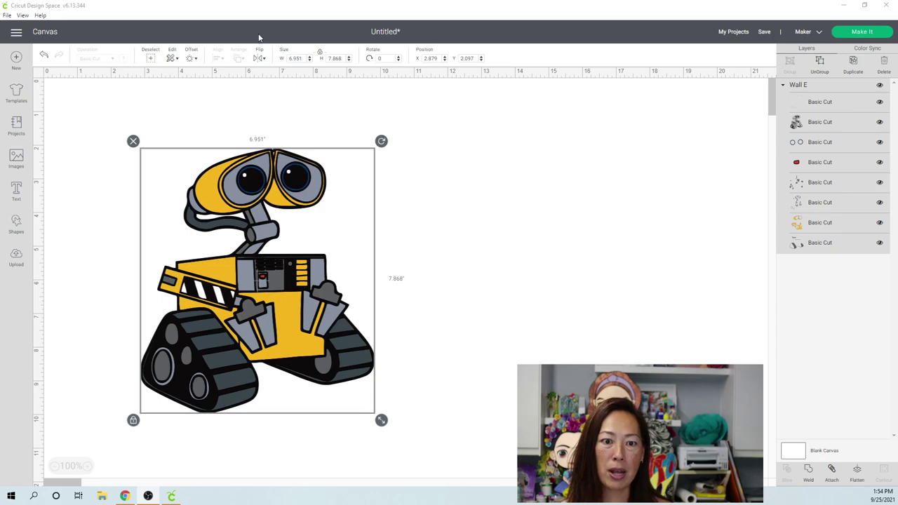
Step: Set the height of the whole Wall E design to 30 inches
click(337, 59)
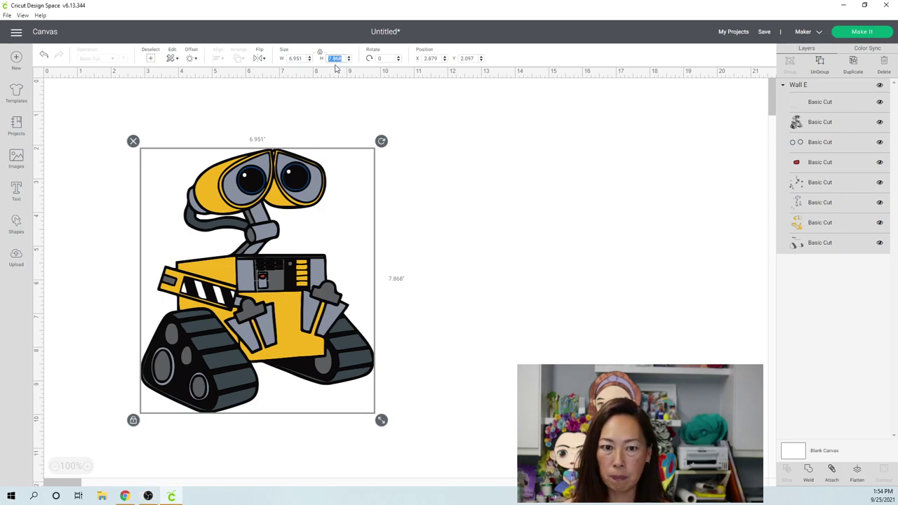
text(230)
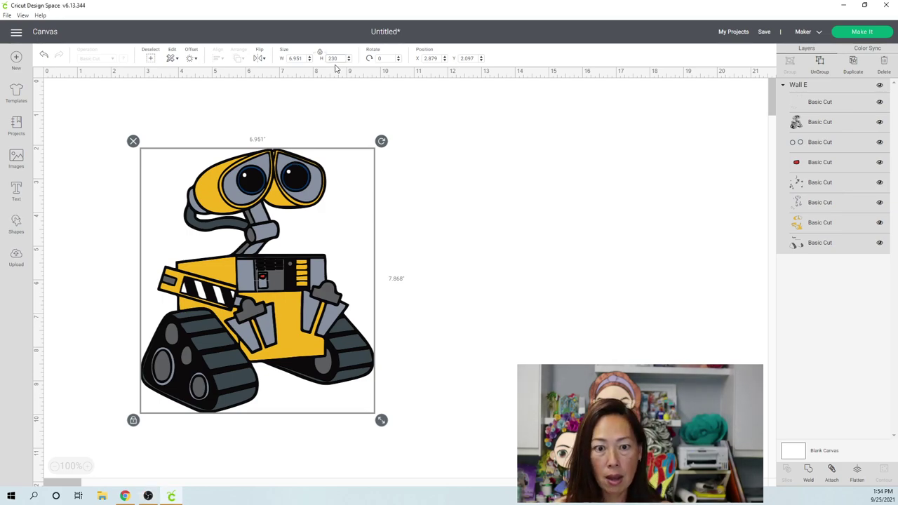
text(30)
key(Tab)
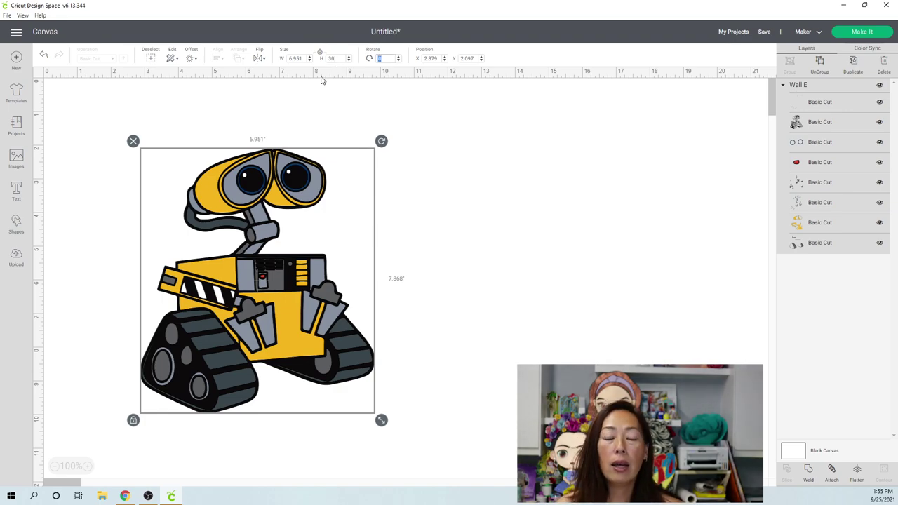
click(321, 60)
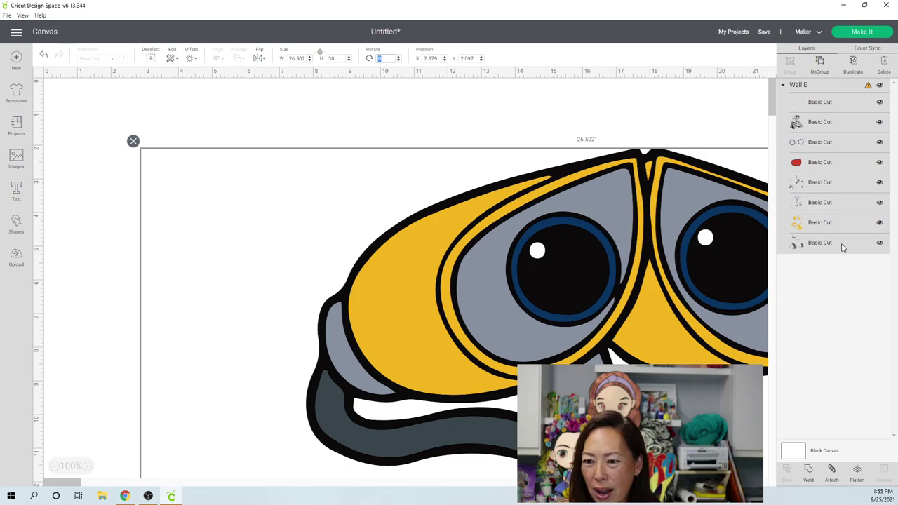
Step: Select the dark slate layer and examine how its pieces extend from the neck hose down to the tracks
click(802, 244)
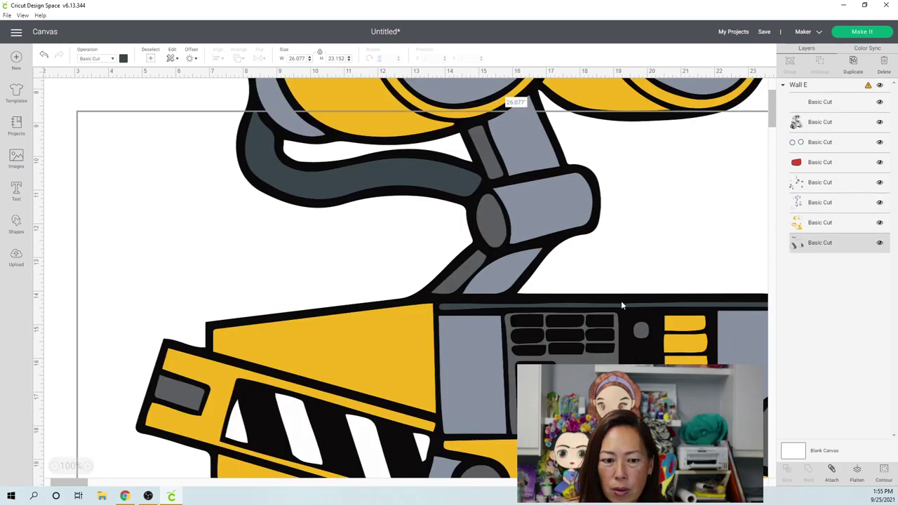
scroll(667, 273, down, 3)
scroll(697, 234, down, 1)
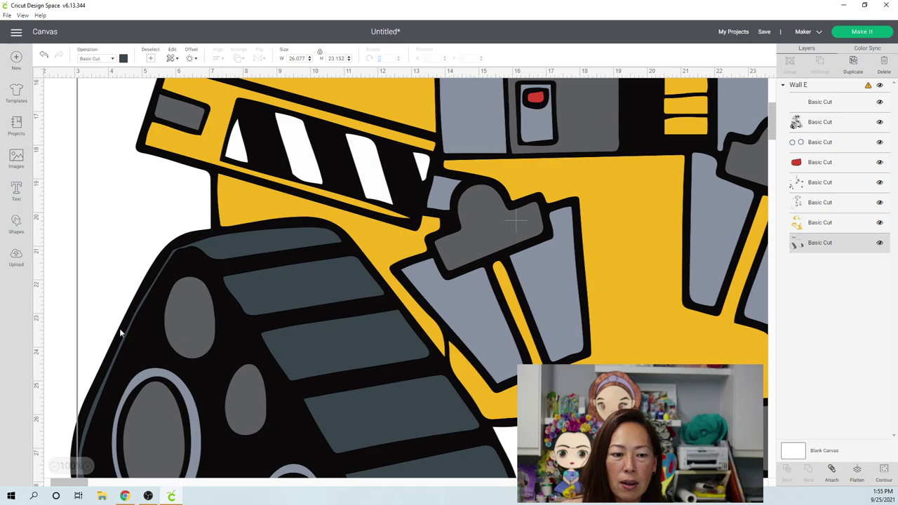
scroll(202, 344, down, 2)
scroll(201, 343, down, 1)
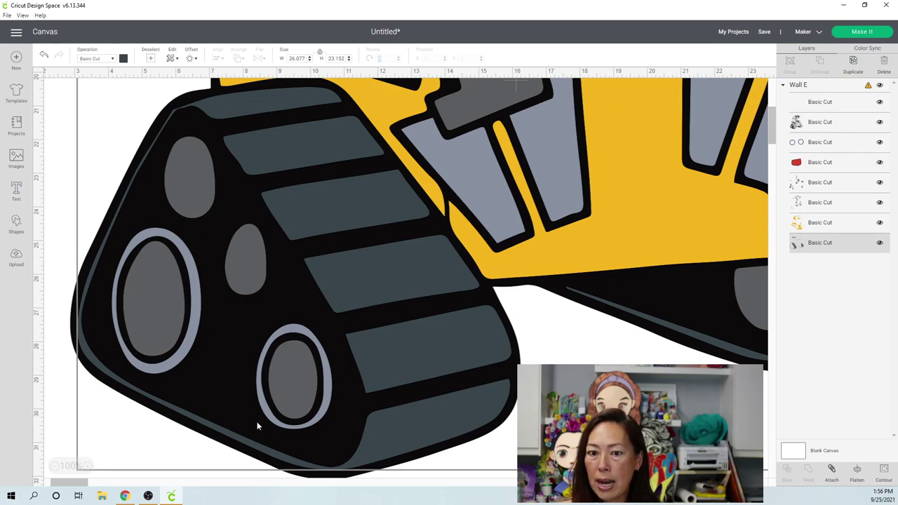
Step: Hide all contours of the black outline layer to turn it into a solid backing silhouette
click(56, 469)
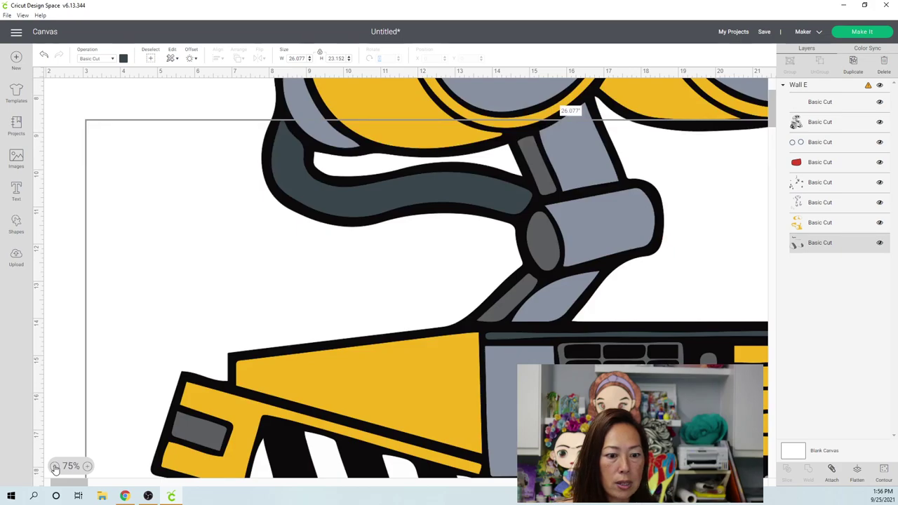
click(55, 468)
click(56, 469)
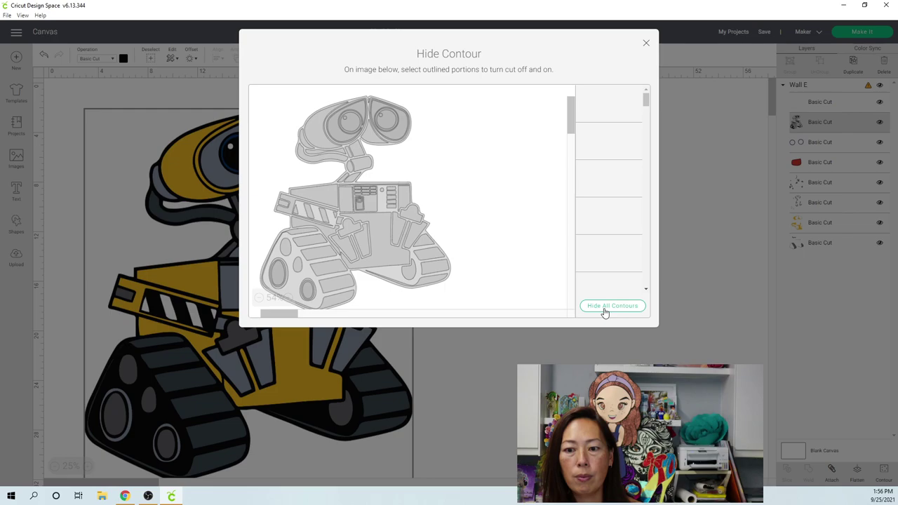
click(605, 307)
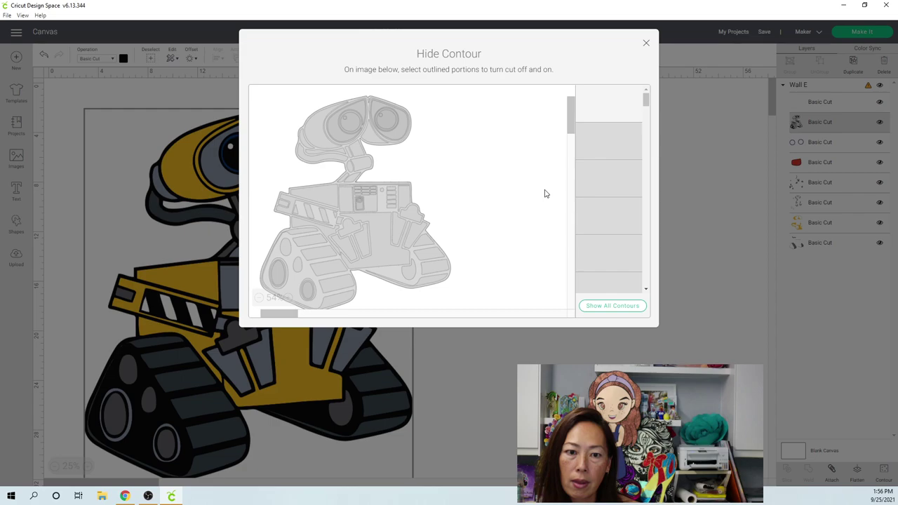
click(798, 127)
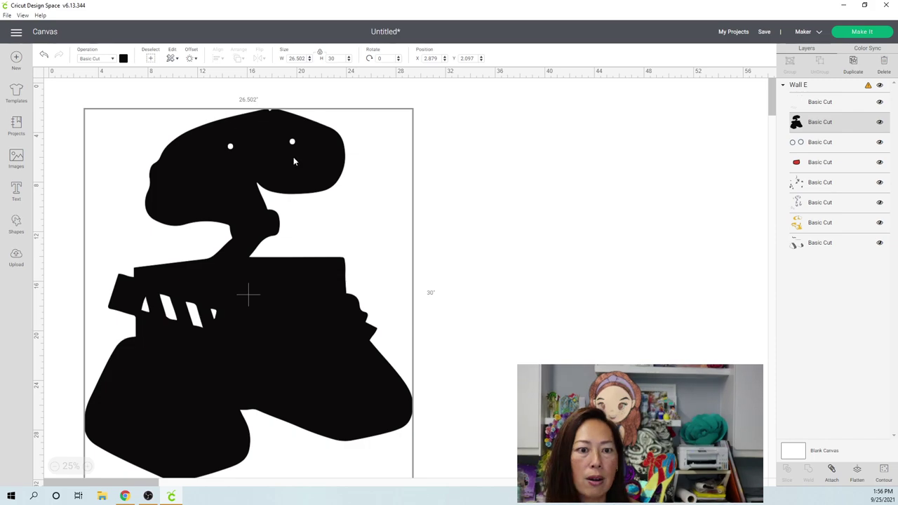
click(848, 123)
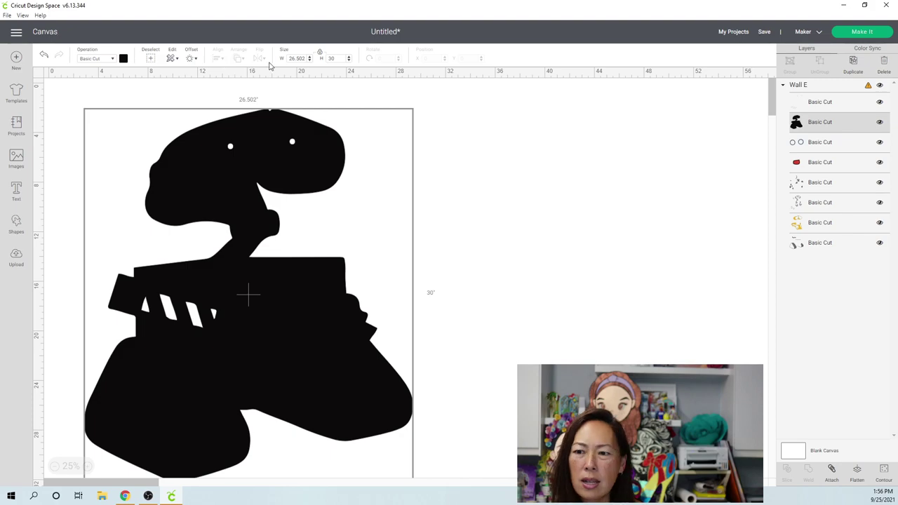
Step: Ungroup the Wall E design and move the black silhouette to the right of the coloured pieces
click(825, 87)
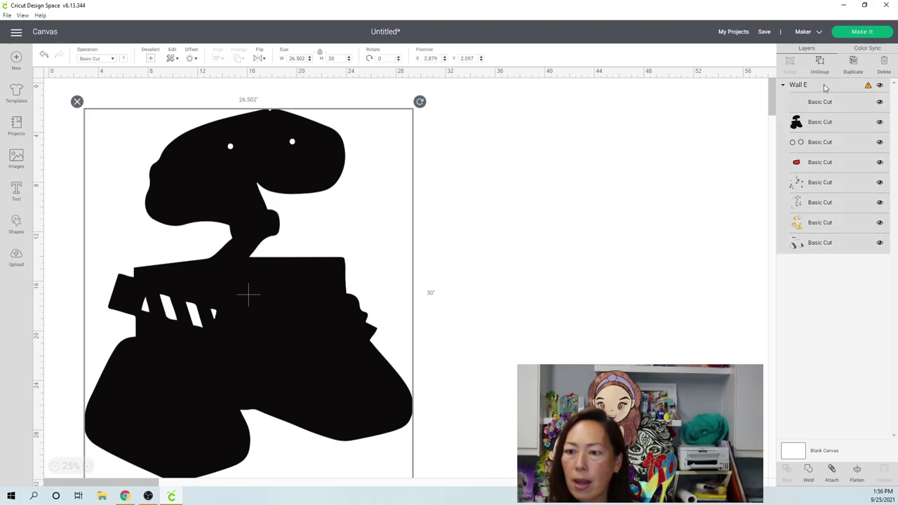
click(821, 65)
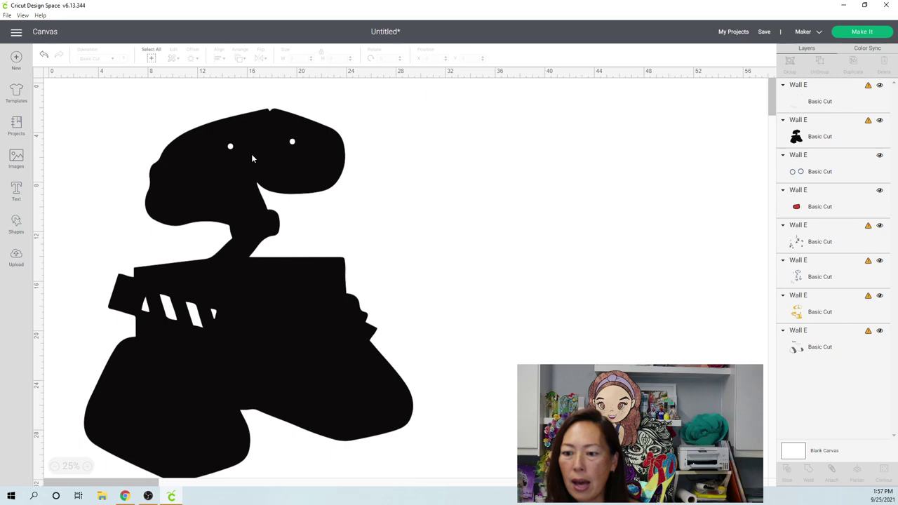
click(251, 158)
drag(250, 130, 666, 141)
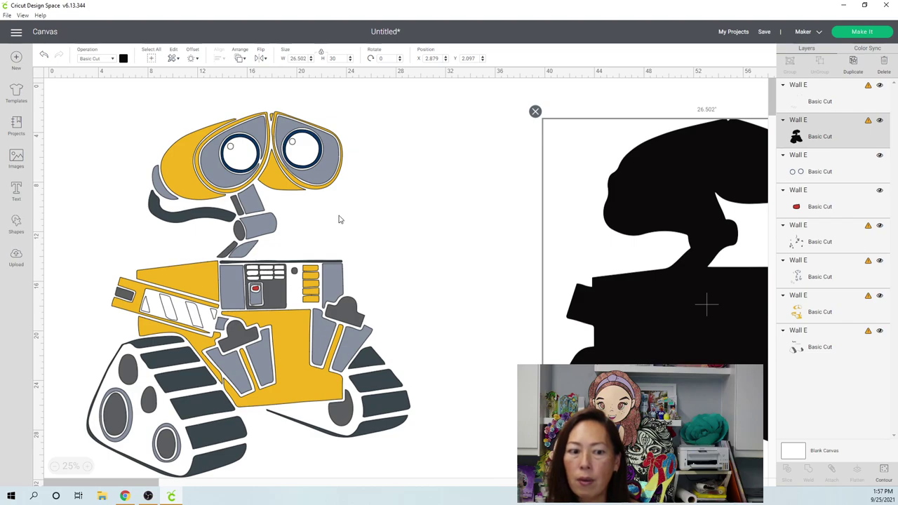
Step: Move the blue-grey layer away from the robot to about X 23.987, Y 1.463 in
click(339, 157)
drag(338, 157, 519, 135)
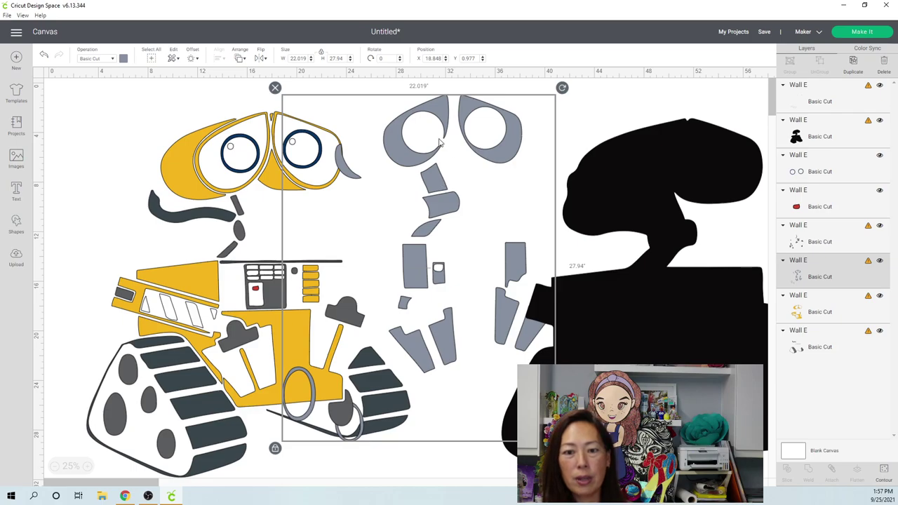
drag(403, 143, 368, 139)
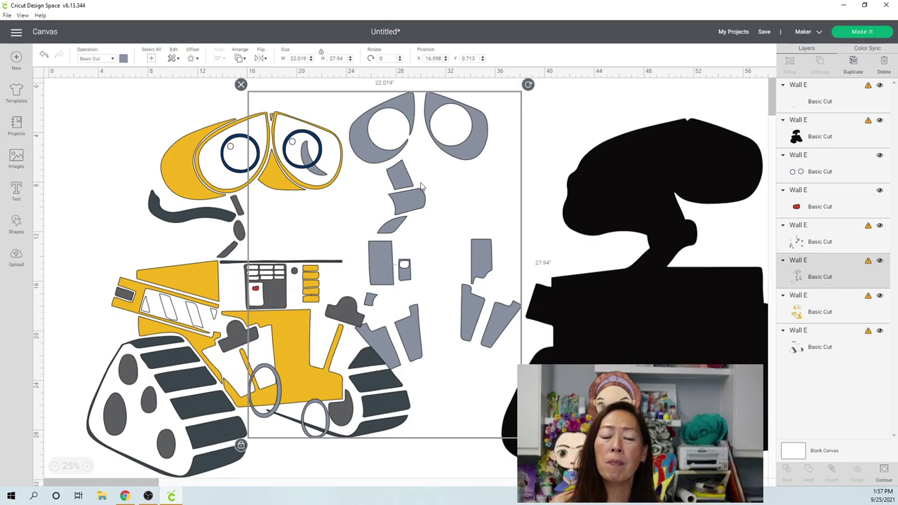
drag(377, 130, 458, 134)
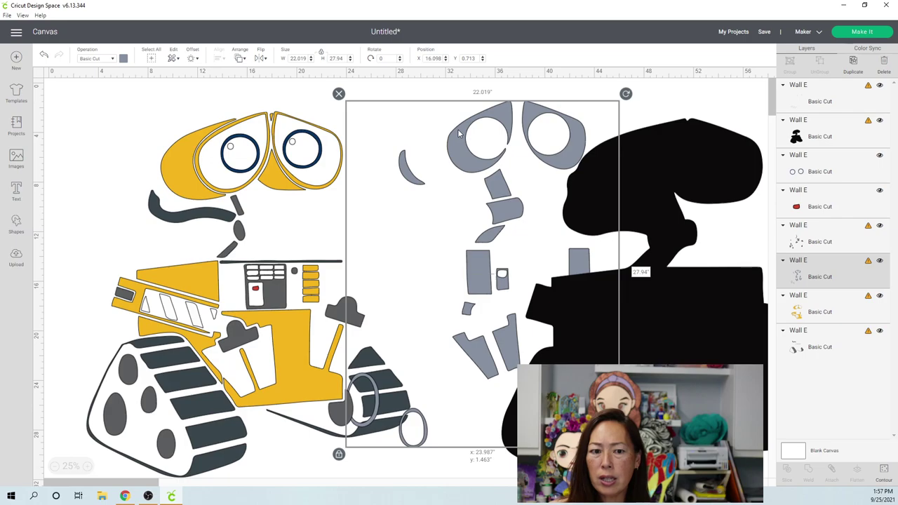
Step: Spread the yellow, dark grey and white layers apart and move the black silhouette below all the other pieces
click(183, 186)
drag(172, 186, 456, 174)
drag(168, 162, 480, 210)
drag(268, 286, 397, 265)
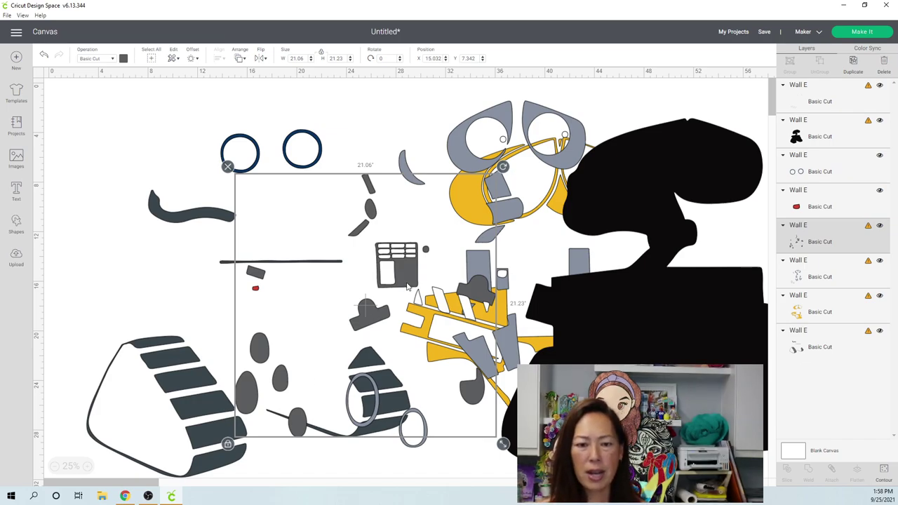
drag(407, 286, 299, 261)
drag(453, 298, 249, 302)
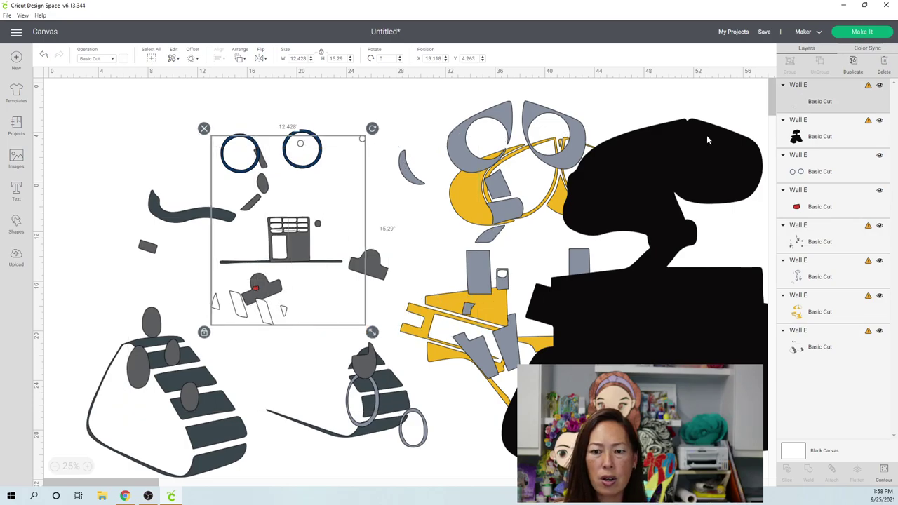
click(703, 137)
drag(658, 239, 212, 503)
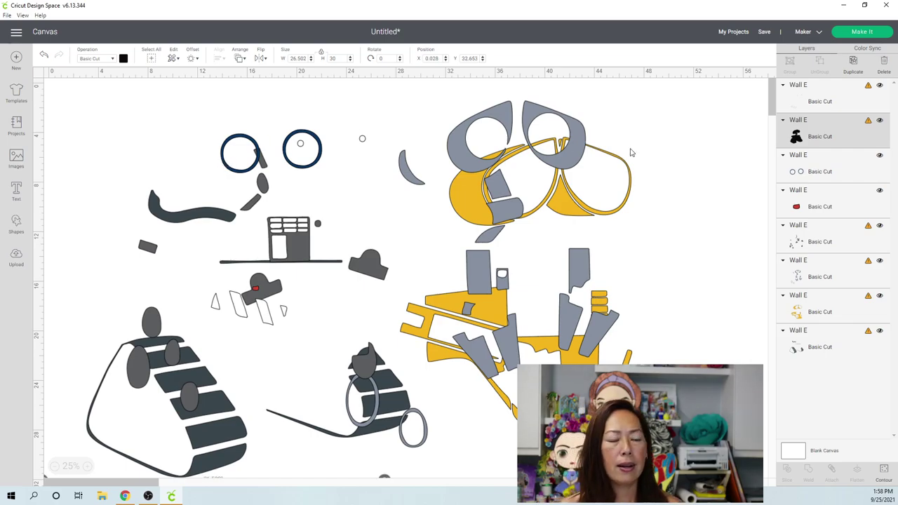
Step: Move the white pieces to the far left and the navy eye rings up to about X 19.662, Y 0.985 in
click(236, 153)
drag(236, 153, 82, 130)
click(316, 149)
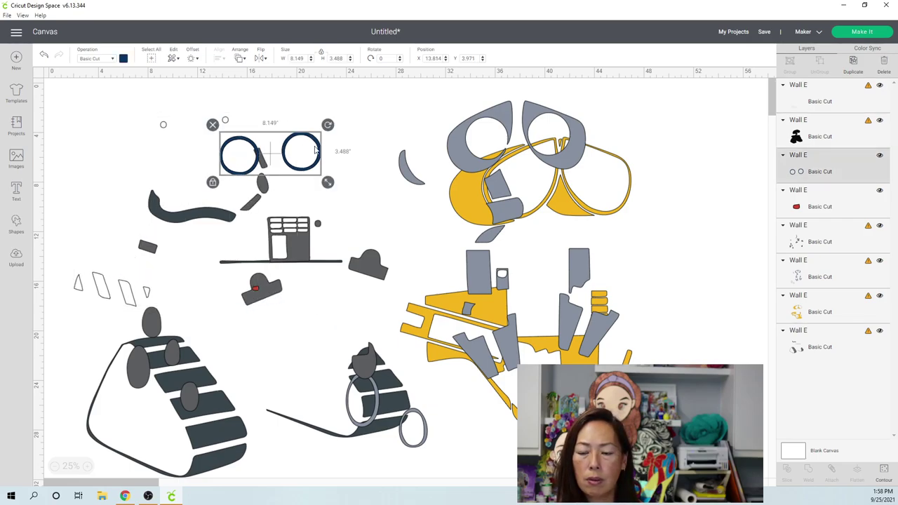
drag(315, 148, 386, 112)
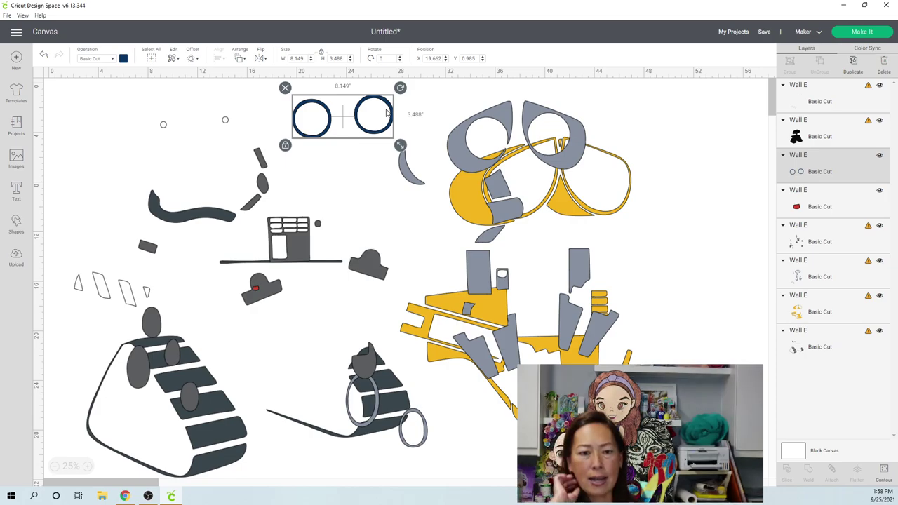
Step: Insert a square shape and enlarge it to about 7.26 in per side
click(14, 223)
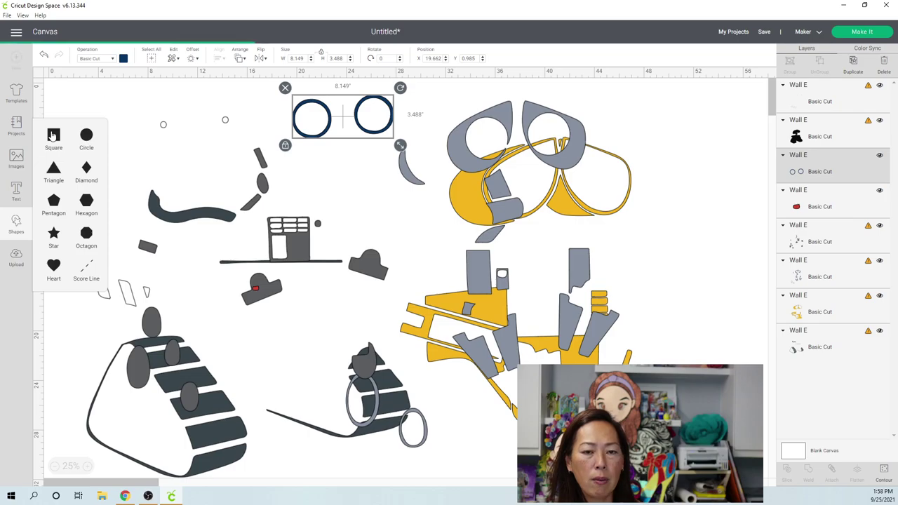
click(53, 135)
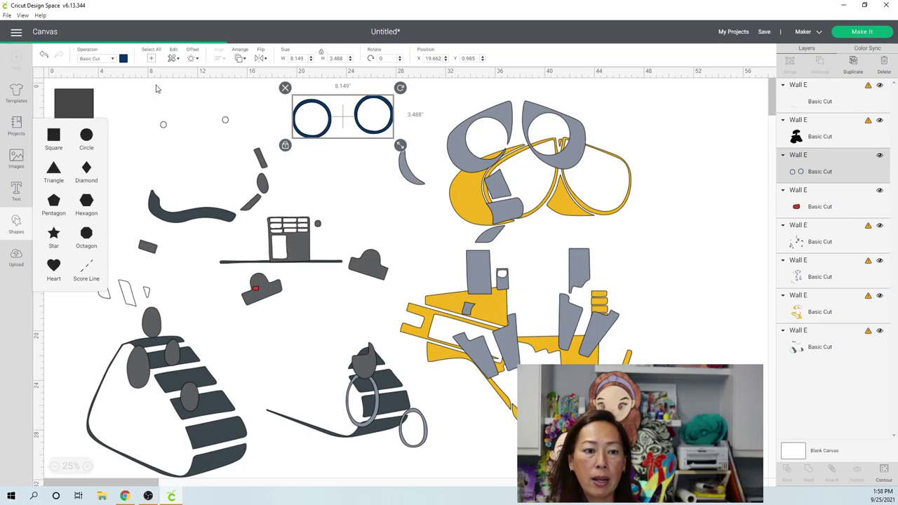
click(91, 111)
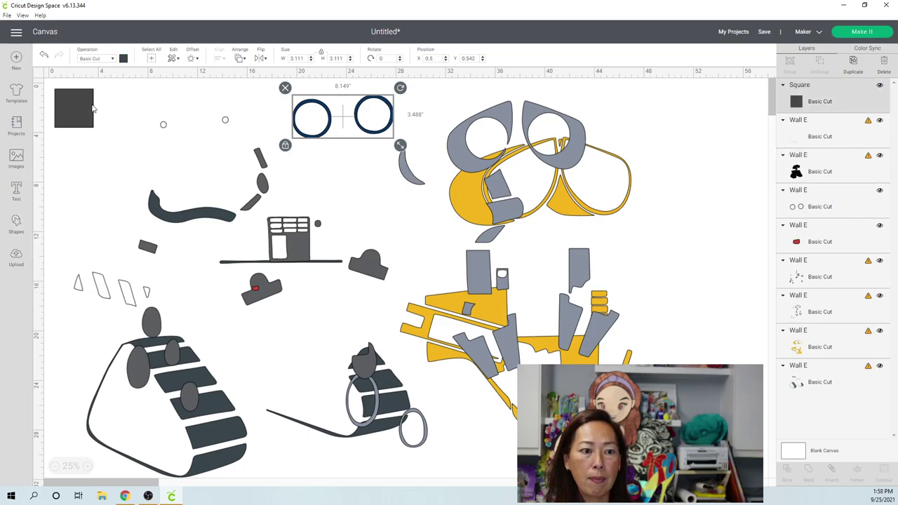
click(92, 111)
drag(99, 134, 150, 185)
Step: Position the square over the left navy eye ring so it covers that ring completely and leaves the right one free
drag(133, 149, 339, 191)
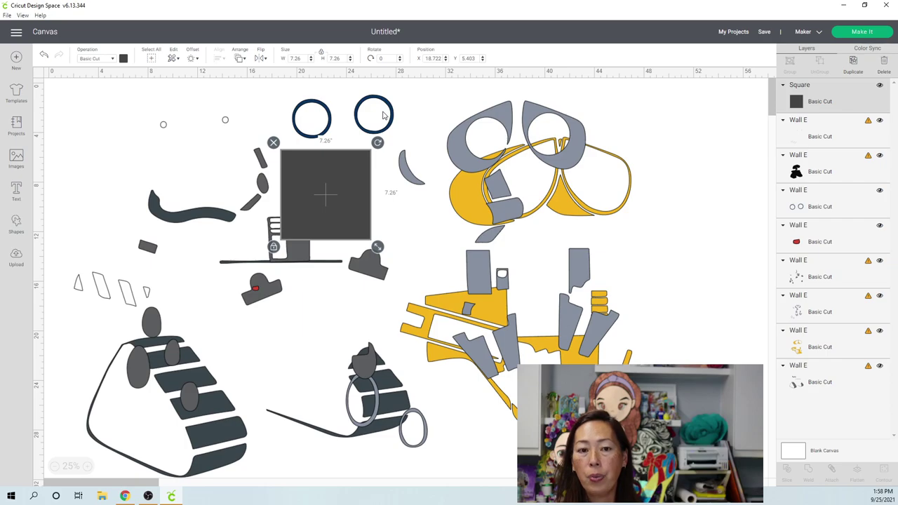
drag(336, 193, 303, 133)
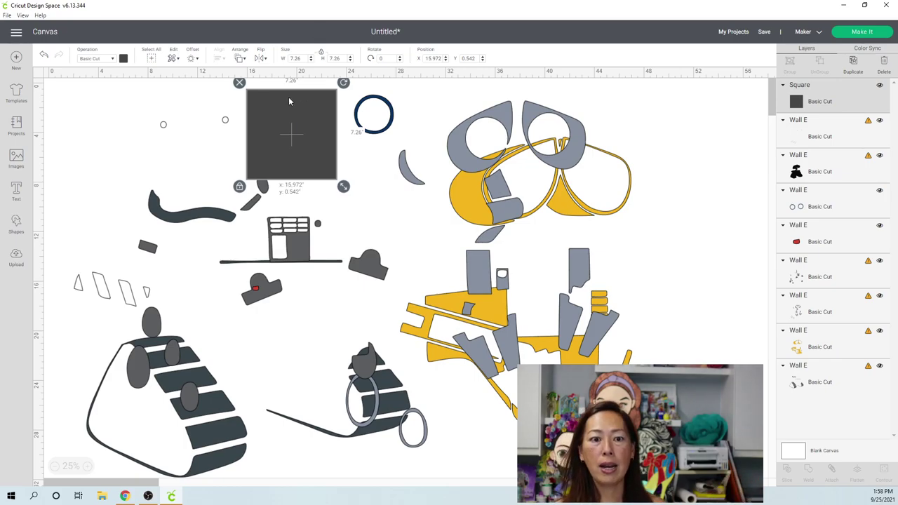
drag(288, 97, 312, 102)
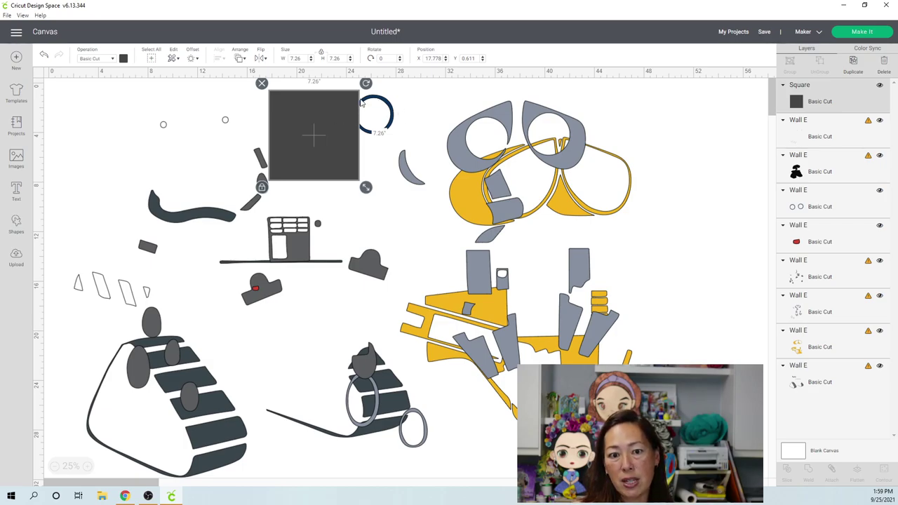
drag(289, 127, 314, 121)
click(316, 86)
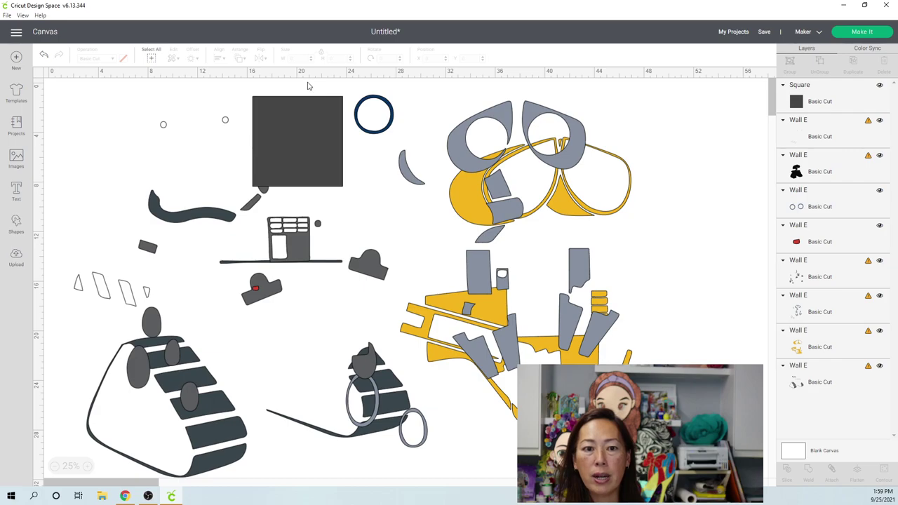
drag(308, 103, 385, 118)
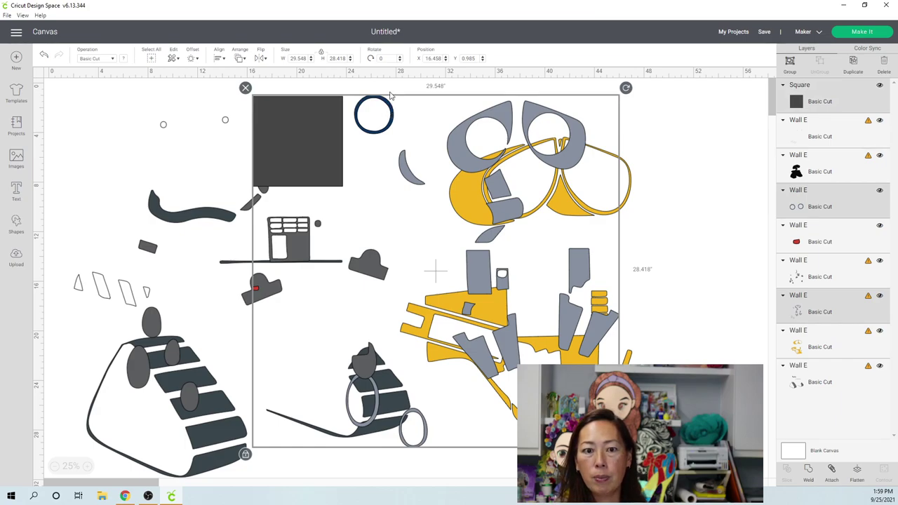
click(392, 91)
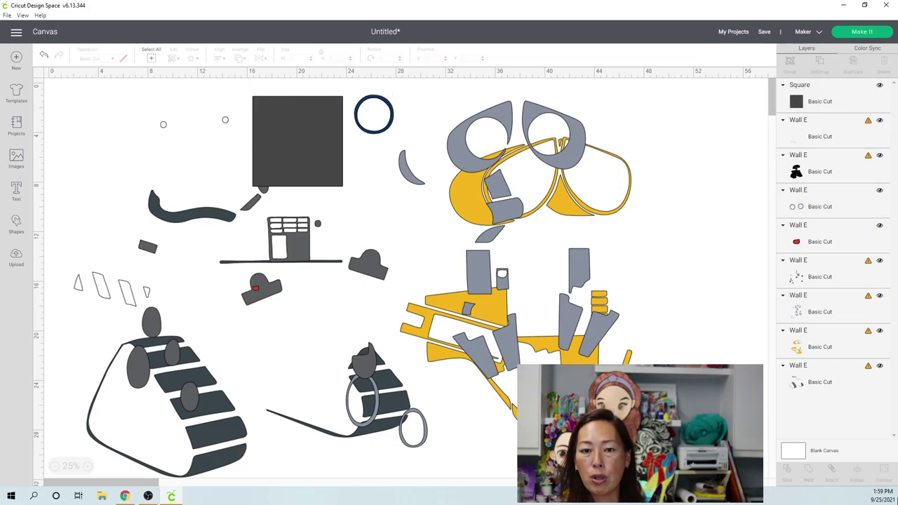
drag(296, 77, 402, 115)
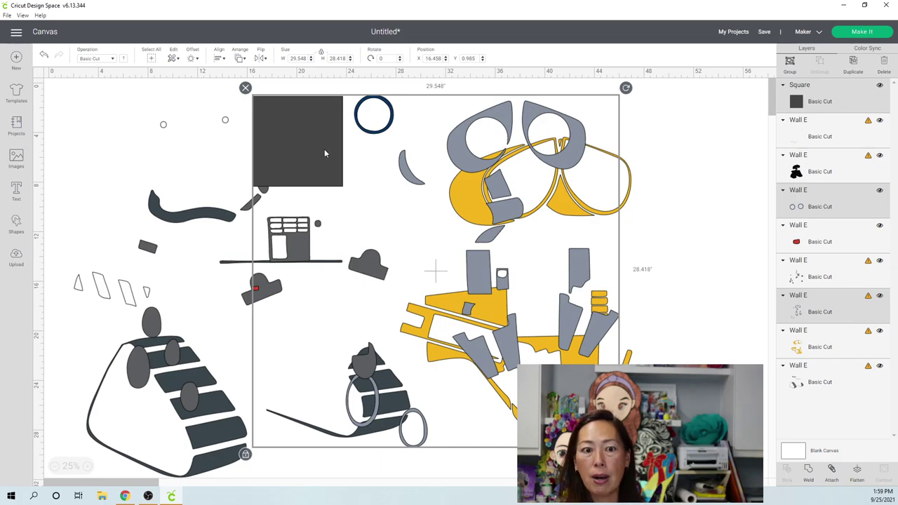
click(298, 86)
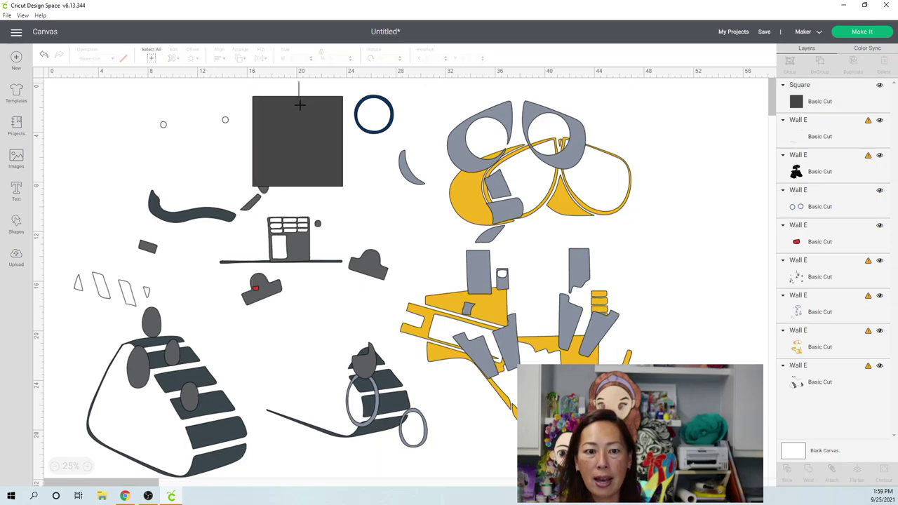
Step: Slice the navy eye rings with the square and move the cut square to the far left of the canvas
click(299, 105)
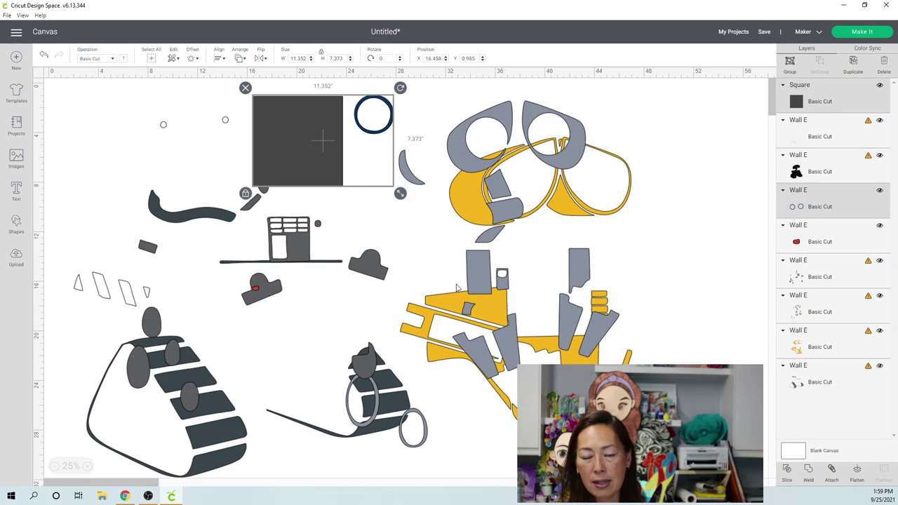
click(341, 191)
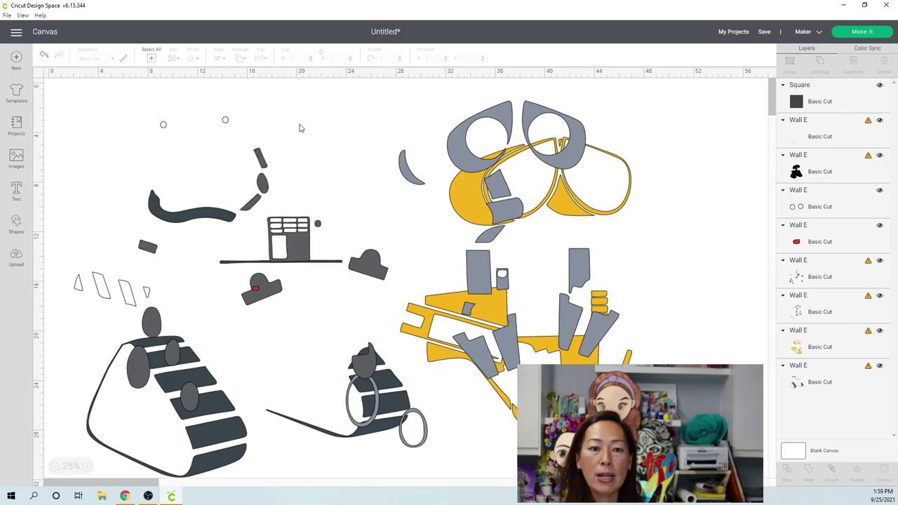
drag(265, 133, 89, 125)
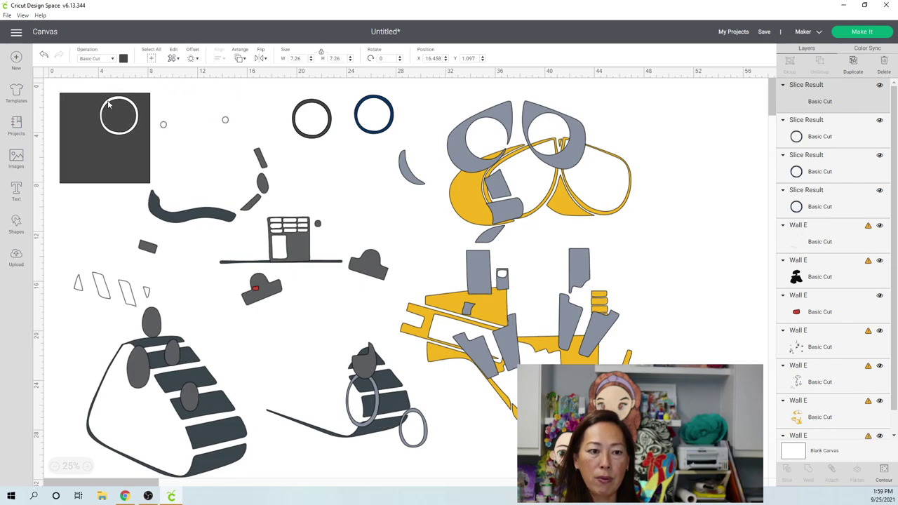
Step: Remove the leftover grey ring and place the two separated navy eye rings side by side
click(310, 147)
drag(319, 134, 333, 166)
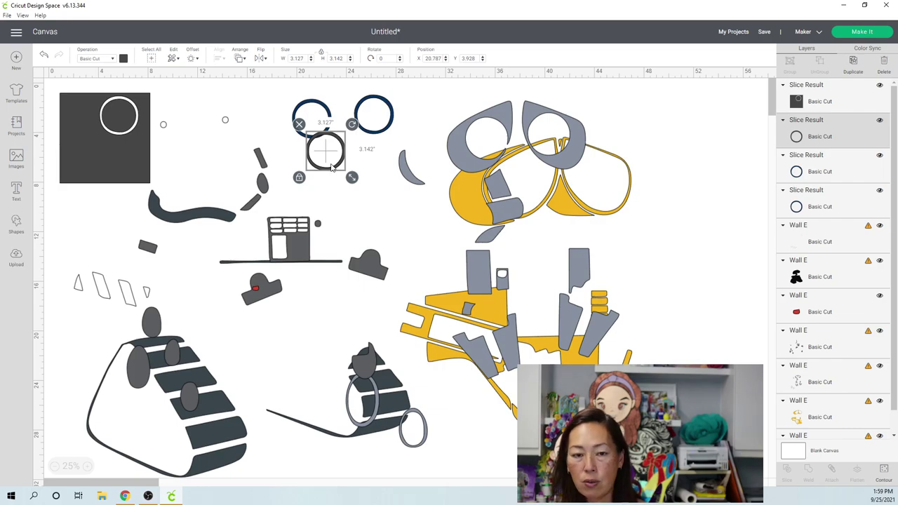
click(322, 106)
drag(322, 105, 440, 104)
click(383, 105)
mouse_move(374, 102)
mouse_down()
mouse_move(431, 103)
mouse_move(385, 103)
mouse_up()
Step: Select only the two navy eye rings together, without including the blue-grey pieces
click(293, 101)
drag(314, 96, 379, 114)
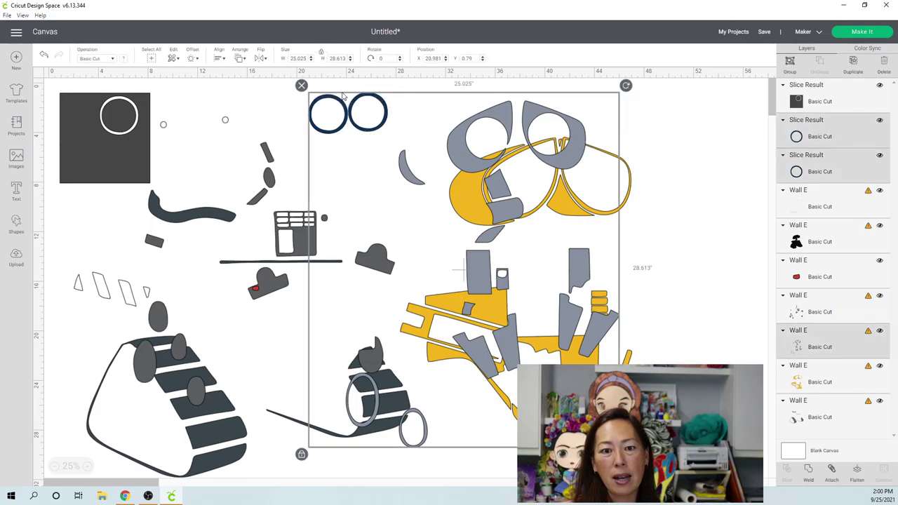
click(344, 87)
drag(328, 88, 360, 105)
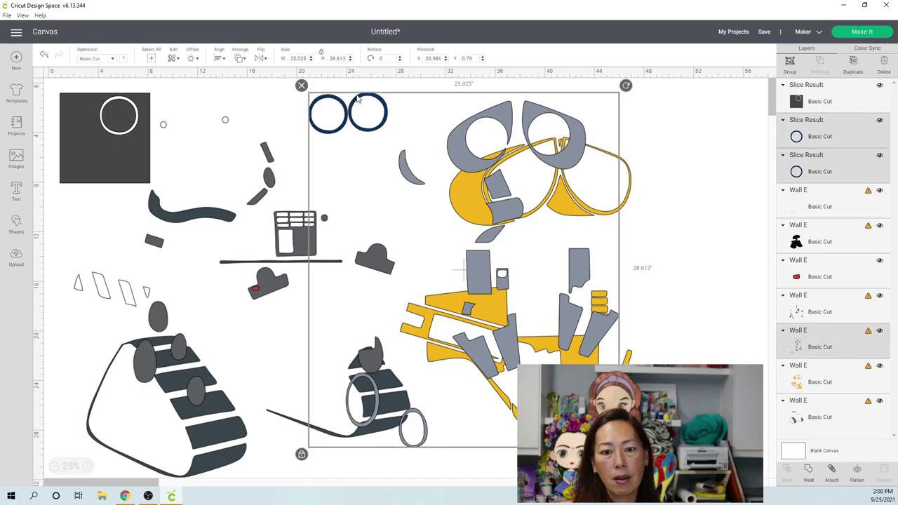
click(358, 89)
click(791, 136)
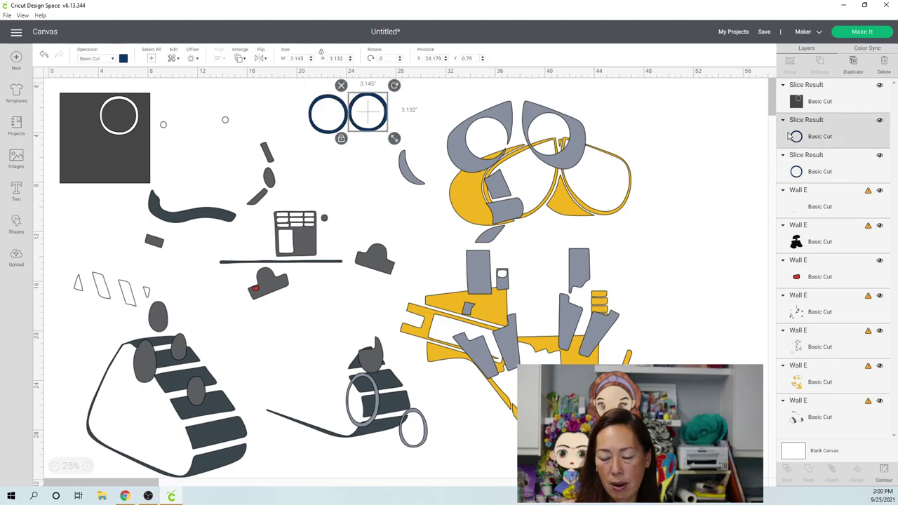
shift+click(821, 171)
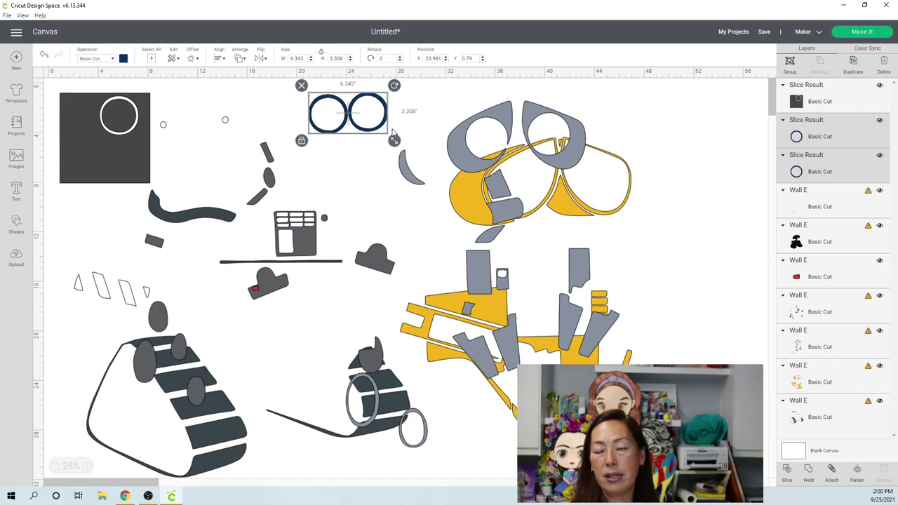
Step: Move the blue-grey pieces down and to the left, away from the navy eye rings and the yellow eye frames
drag(590, 118, 318, 284)
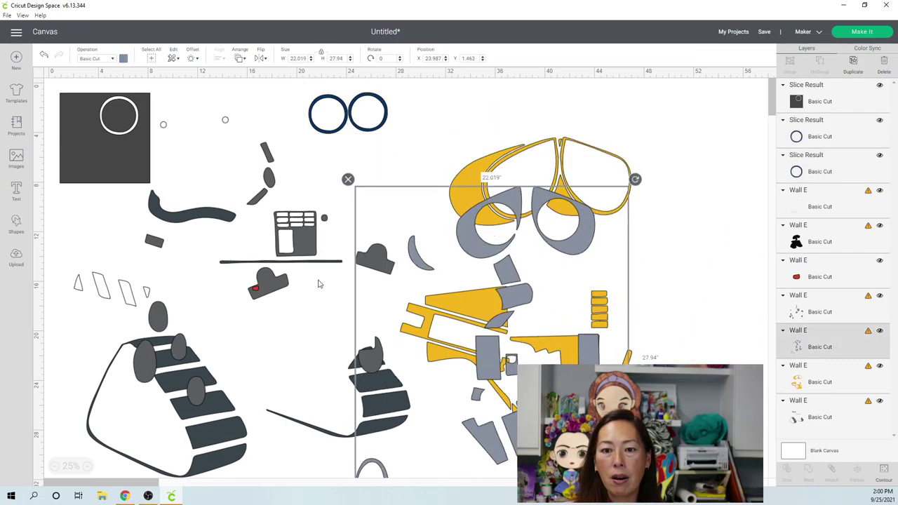
click(367, 114)
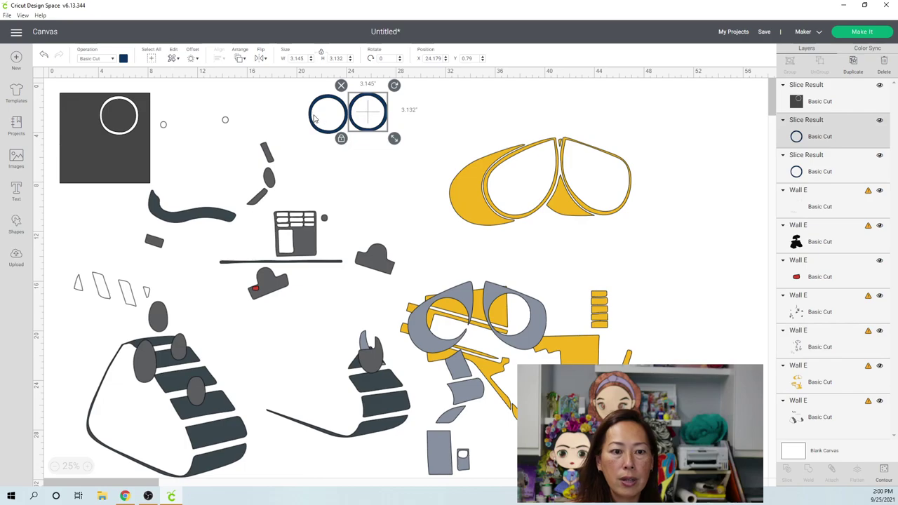
Step: Position the white pieces at about X 0.243, Y 0.971 in with one small circle over the square and slice them with it
click(224, 122)
drag(225, 123, 247, 121)
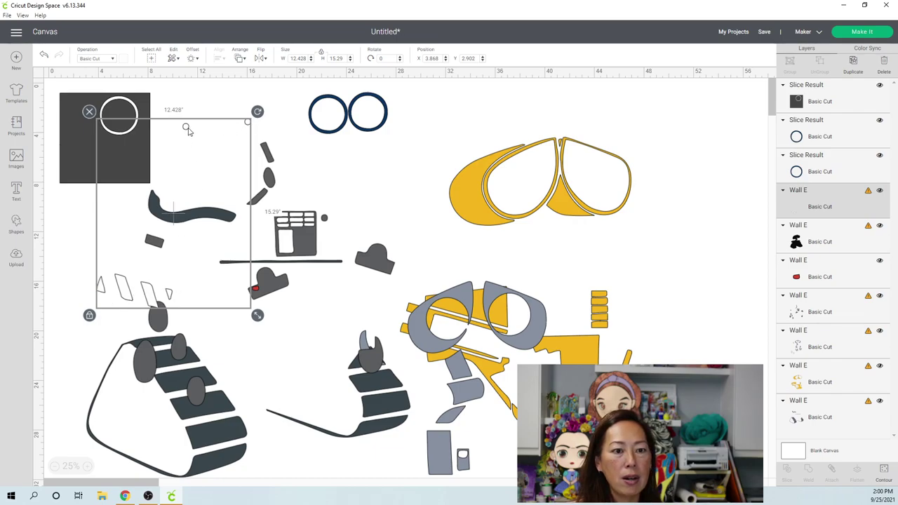
drag(180, 126, 152, 112)
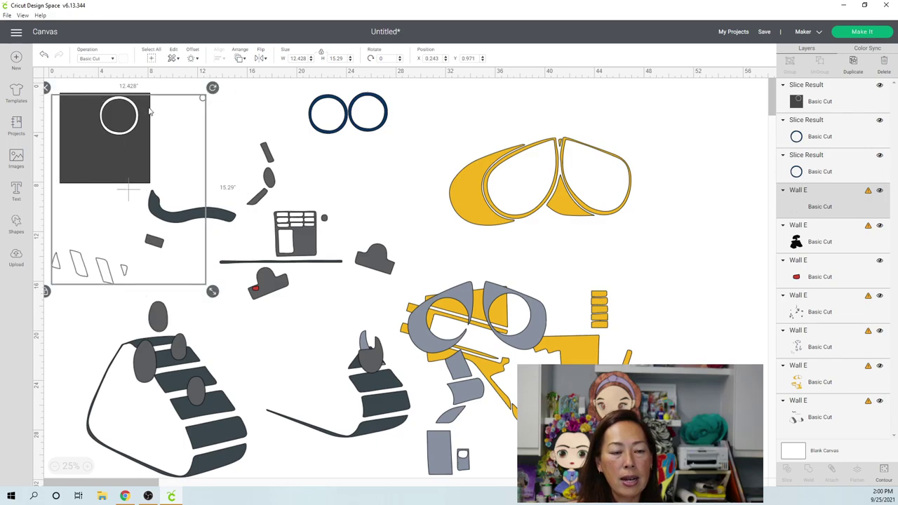
click(142, 86)
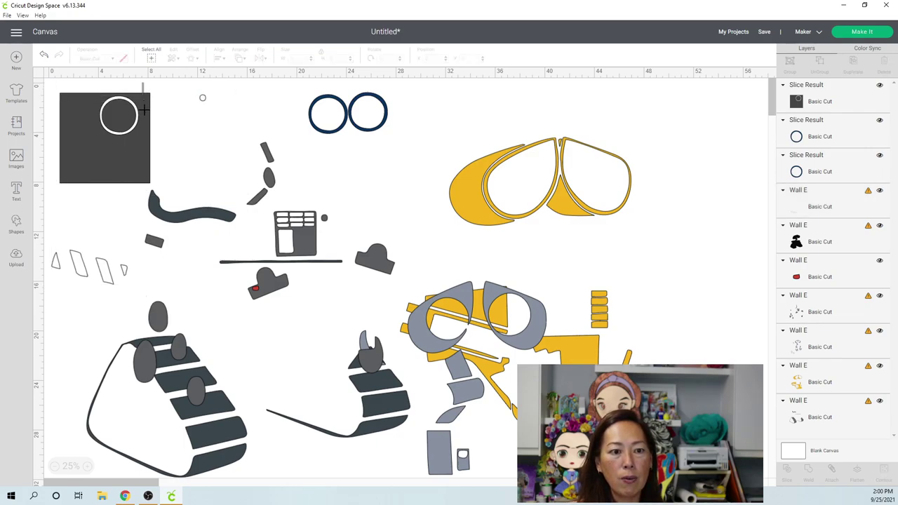
drag(154, 113, 128, 189)
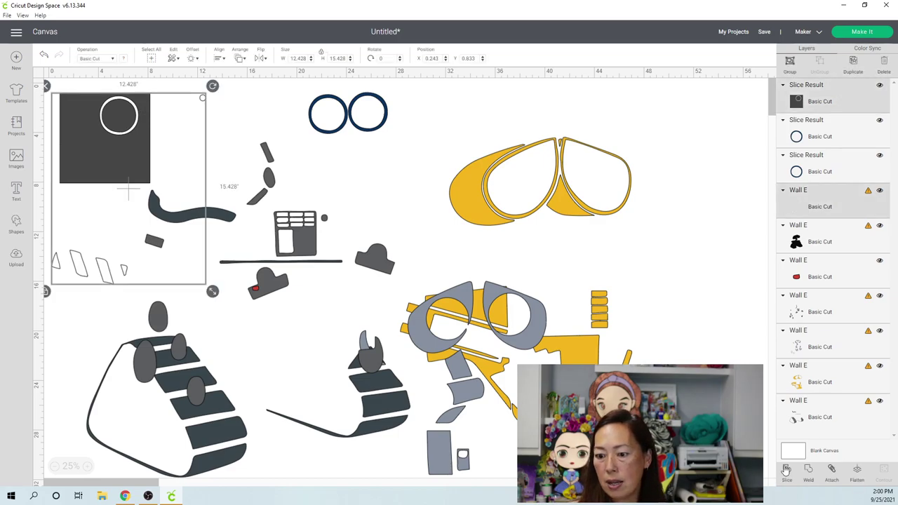
click(415, 222)
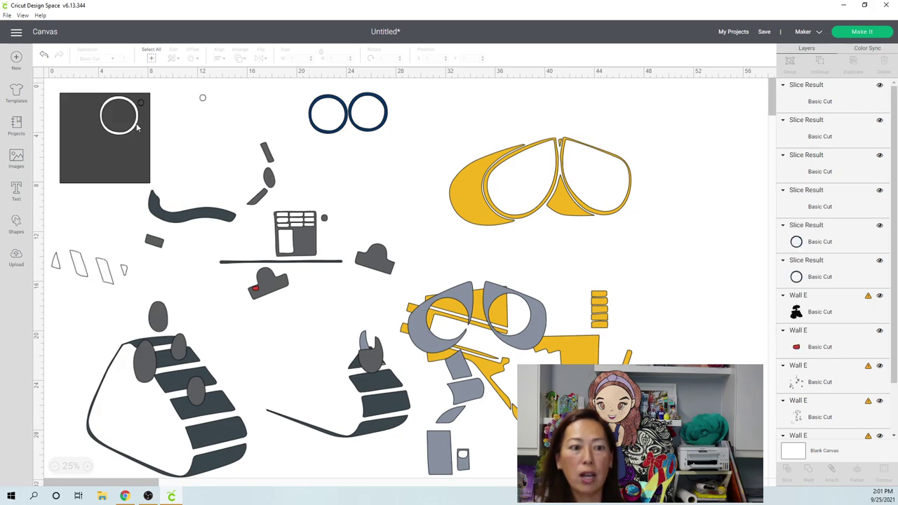
Step: Clear the square and the leftover dark dot away and move the separated small white circle to the canvas's upper left
drag(137, 174, 204, 296)
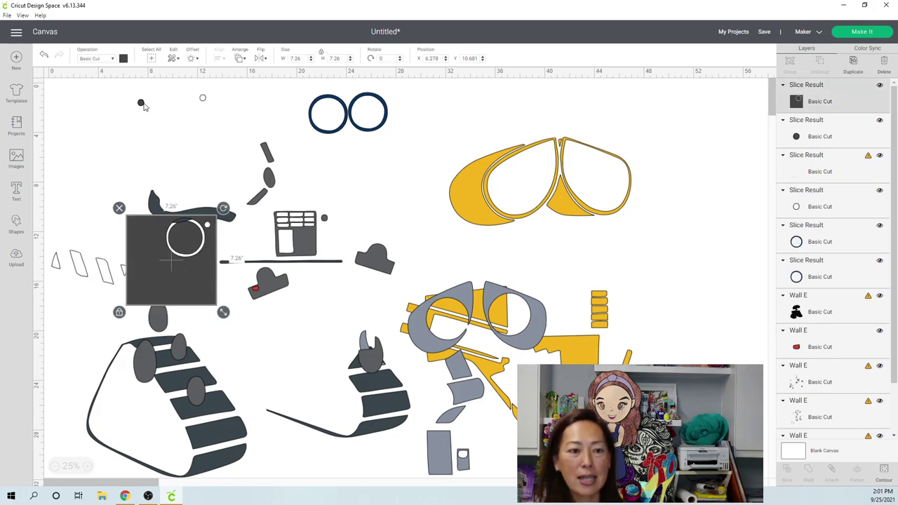
drag(140, 102, 137, 135)
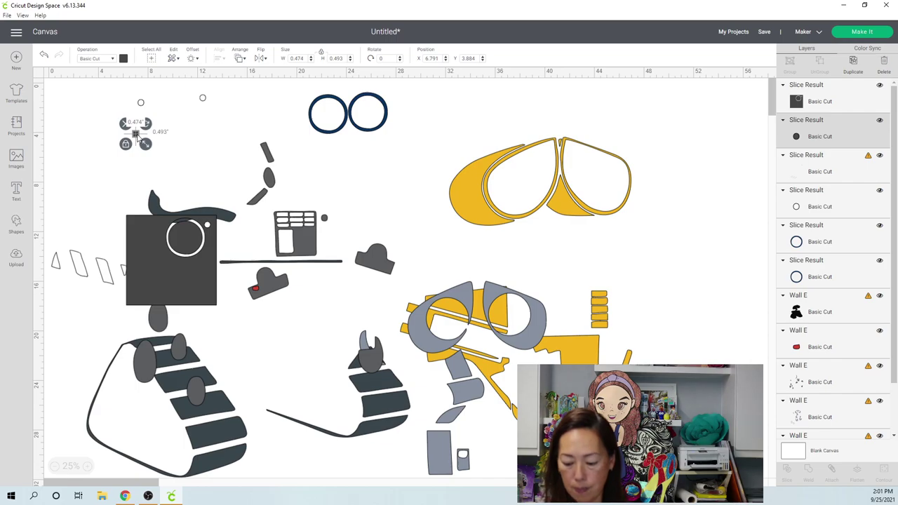
drag(141, 105, 283, 156)
drag(141, 105, 75, 94)
Step: Position the remaining white pieces at about X 6.66, Y 1.721 in with the four strips over the square and slice them with it
click(254, 317)
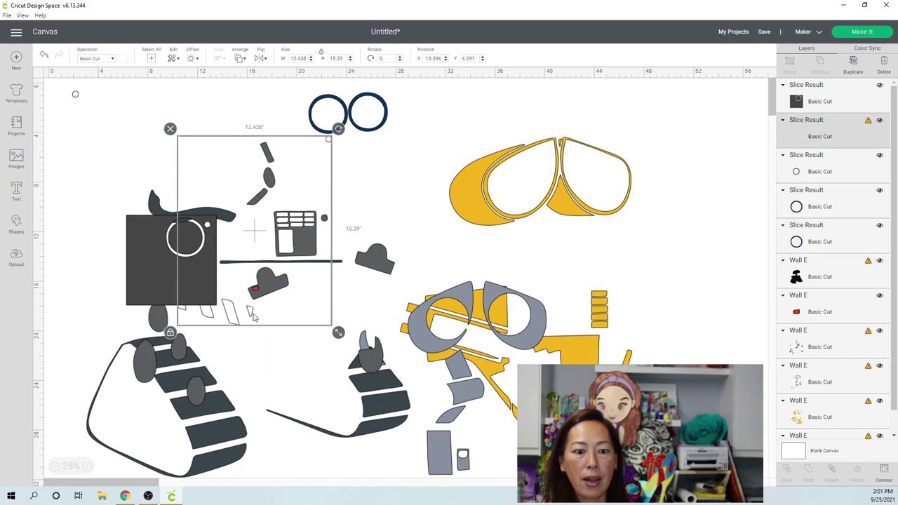
drag(252, 317, 207, 286)
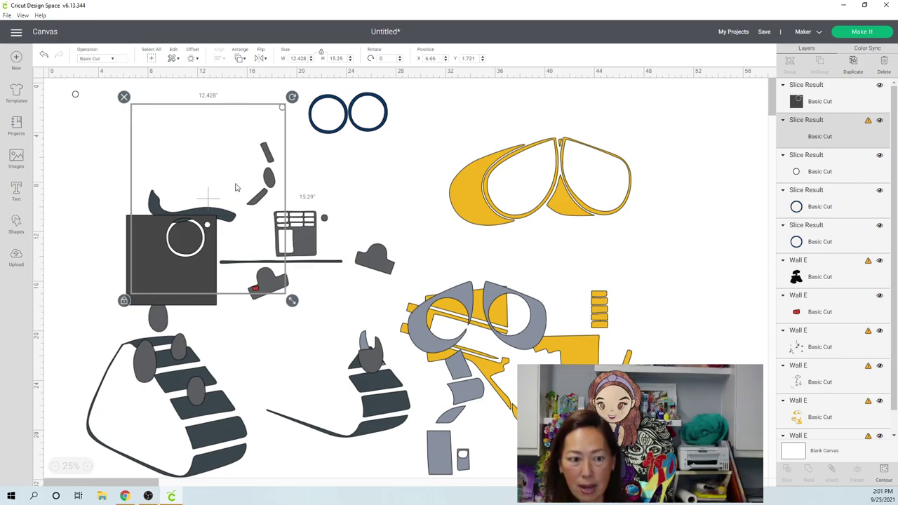
shift+click(817, 103)
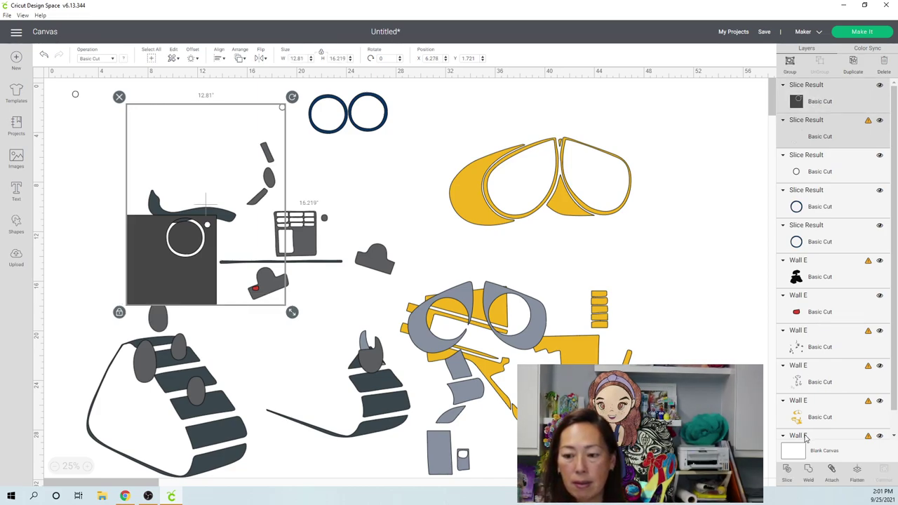
click(391, 359)
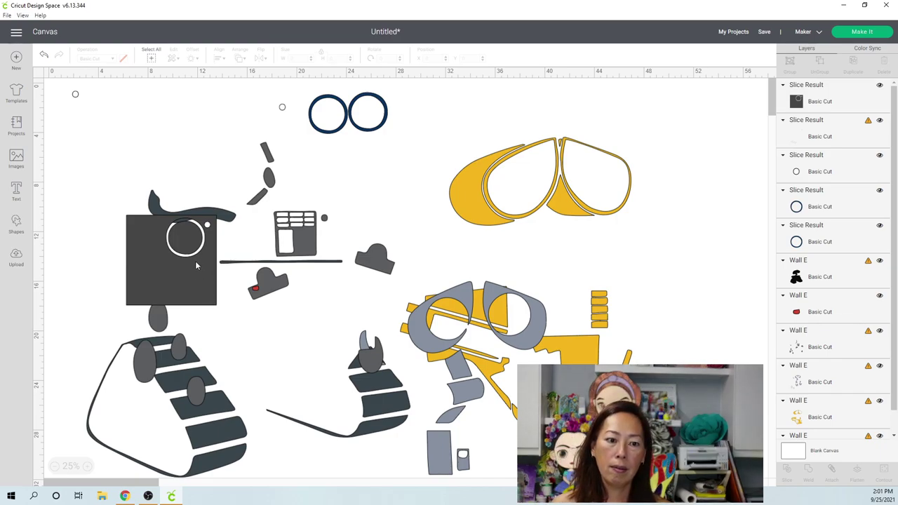
Step: Delete the dark square and the leftover dark copies of the four strips
drag(195, 265, 415, 298)
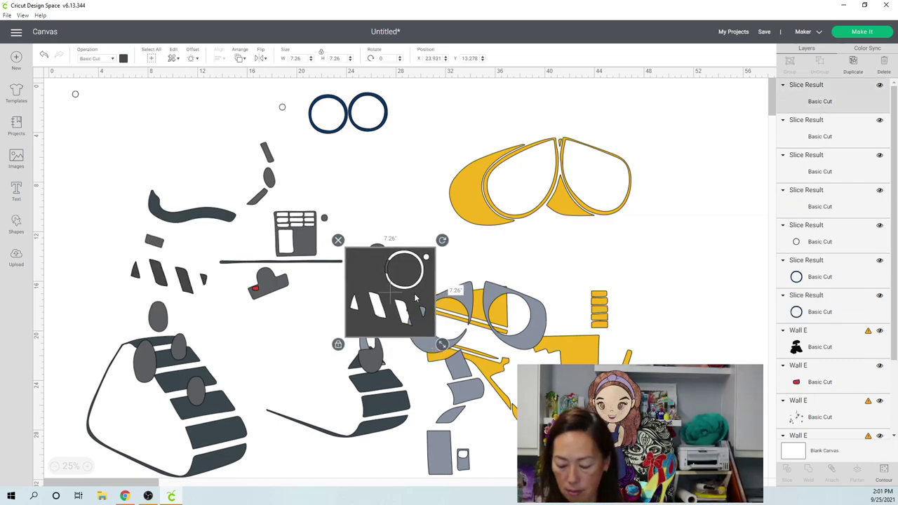
key(Delete)
drag(162, 277, 223, 310)
click(186, 286)
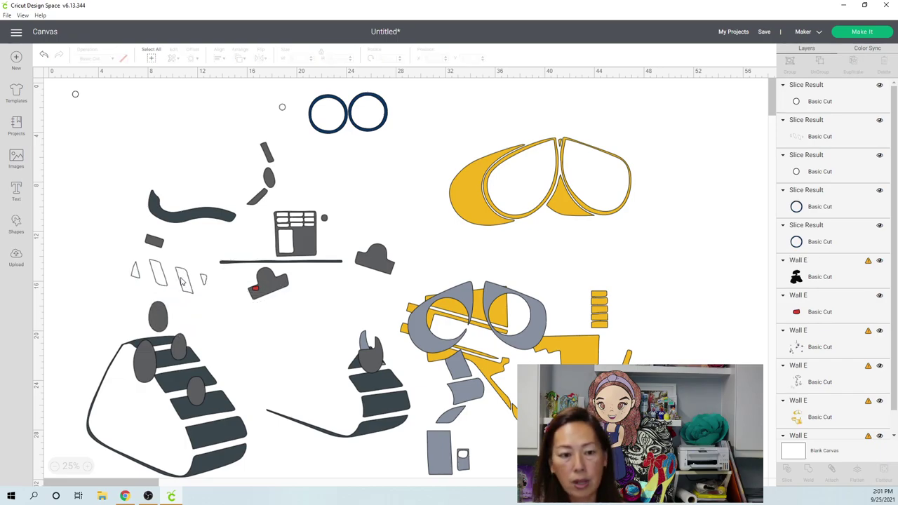
Step: Gather the white strips at about X 1.007, Y 2.402 in and the second white circle beside the first one
drag(181, 281, 104, 143)
drag(282, 108, 85, 100)
click(96, 136)
drag(96, 135, 91, 136)
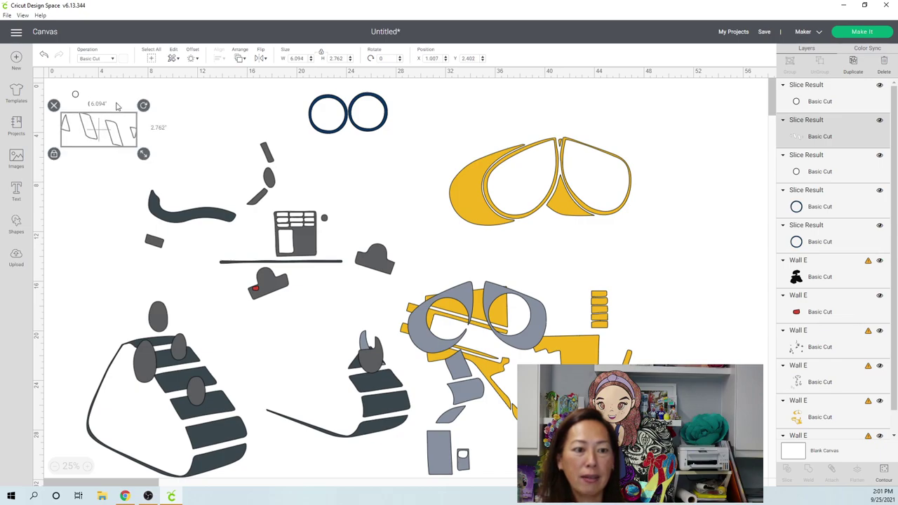
click(212, 136)
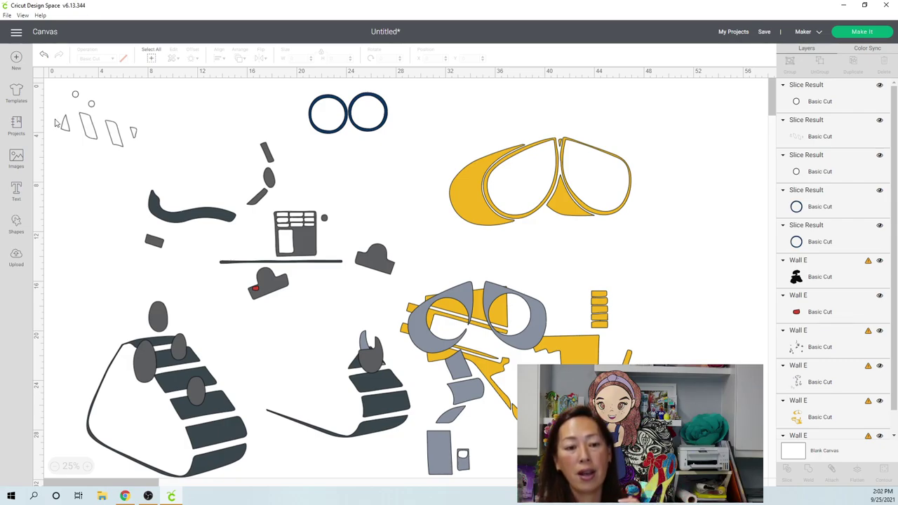
Step: Move the grey pieces to the far right and the dark slate tread pieces to about X 2.967, Y 7.611 in
drag(375, 359, 398, 307)
drag(453, 307, 897, 329)
mouse_move(195, 400)
mouse_down()
mouse_move(194, 309)
mouse_move(200, 391)
mouse_up()
click(200, 390)
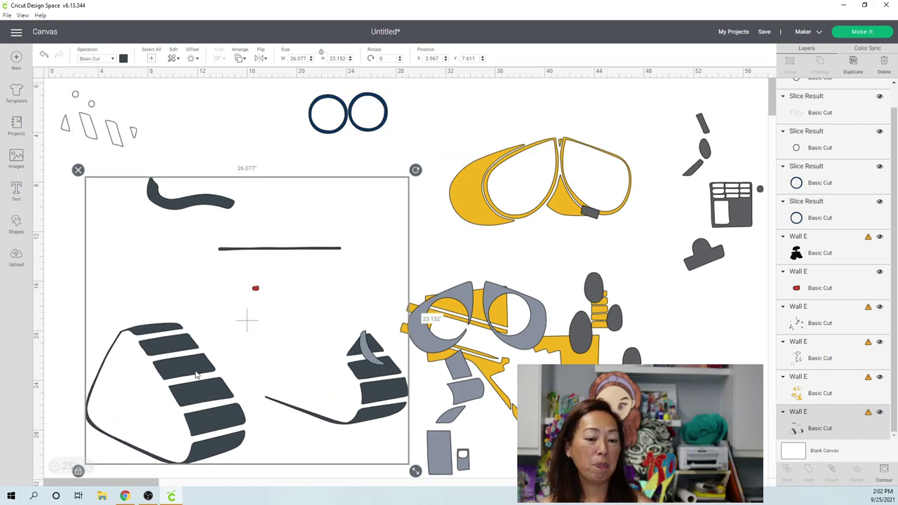
Step: Insert another square shape and enlarge it to about 15.37 in per side
click(21, 226)
click(50, 140)
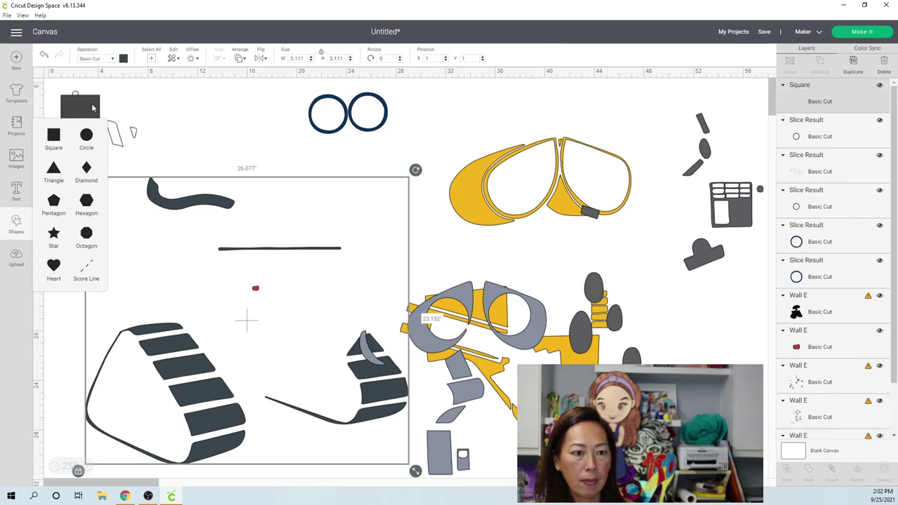
click(87, 126)
drag(104, 145, 257, 189)
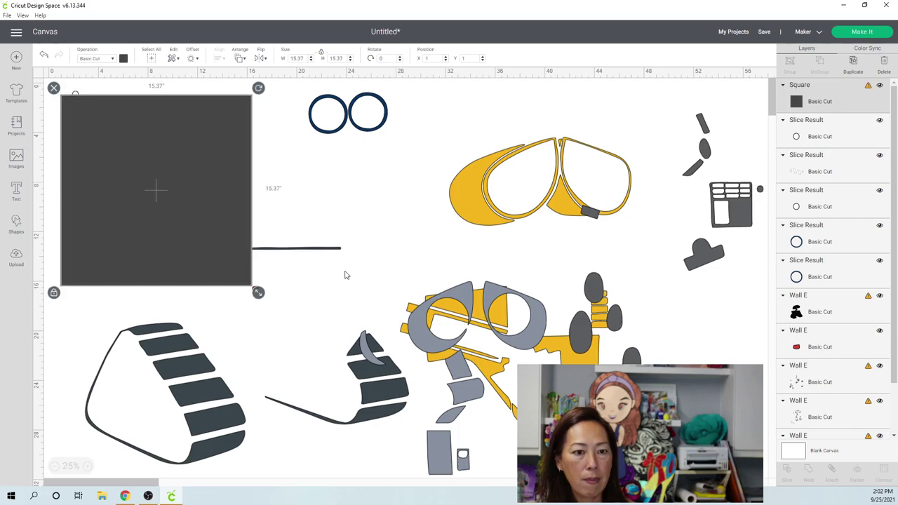
Step: Move the slate pieces so only the wavy one lies under the 15.37 in square, and slice the two layers
drag(324, 278, 333, 326)
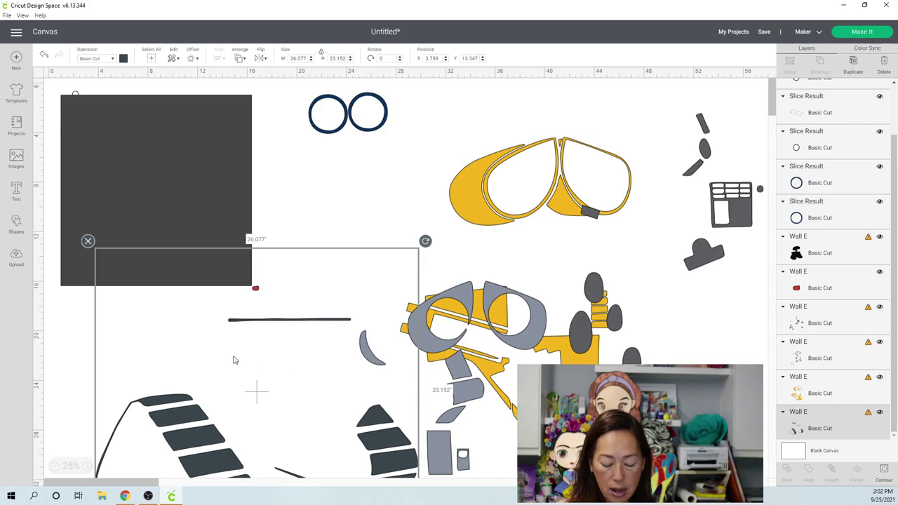
shift+click(63, 282)
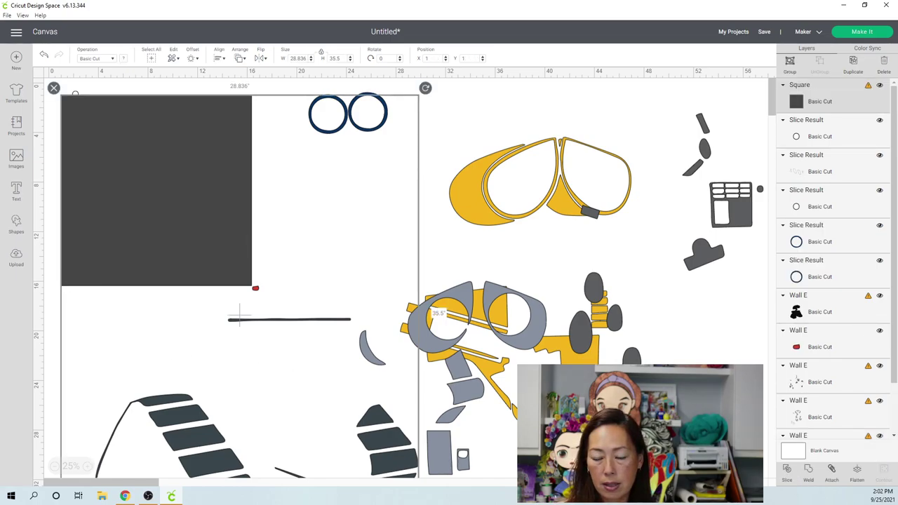
click(239, 314)
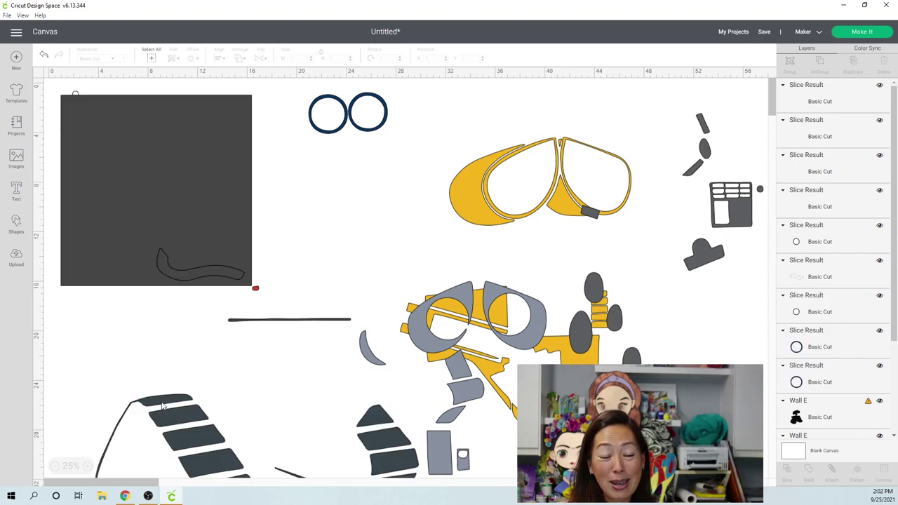
Step: Delete the dark copy of the wavy piece and place the slate wavy piece at about X 11.527, Y 2.333 in
click(156, 164)
drag(157, 164, 466, 232)
click(209, 272)
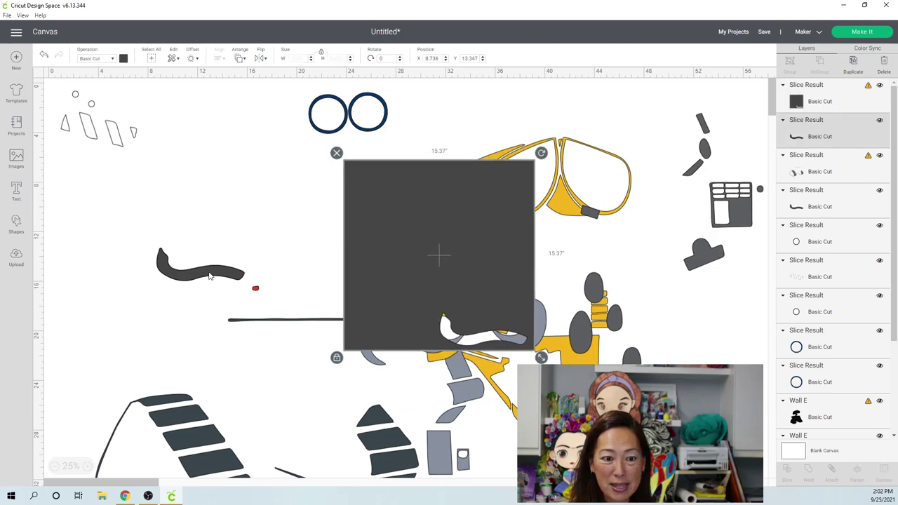
drag(209, 272, 225, 207)
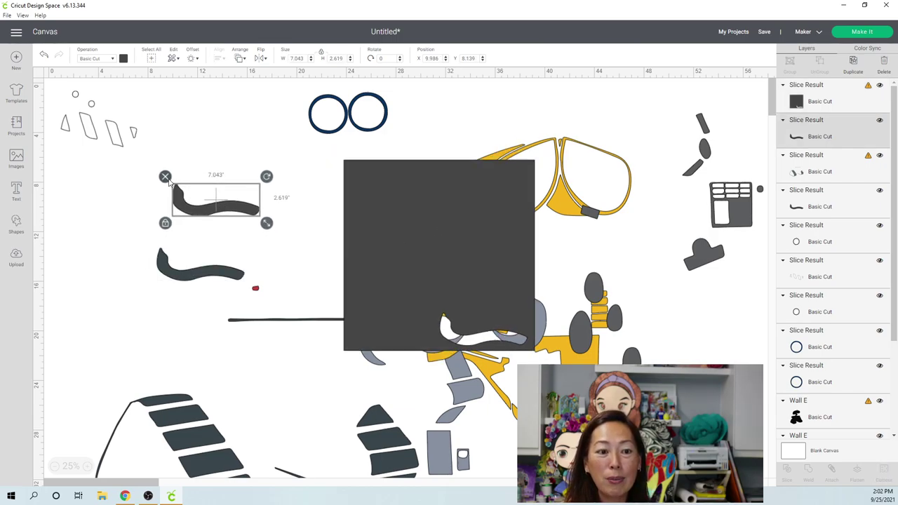
click(178, 272)
drag(179, 272, 220, 110)
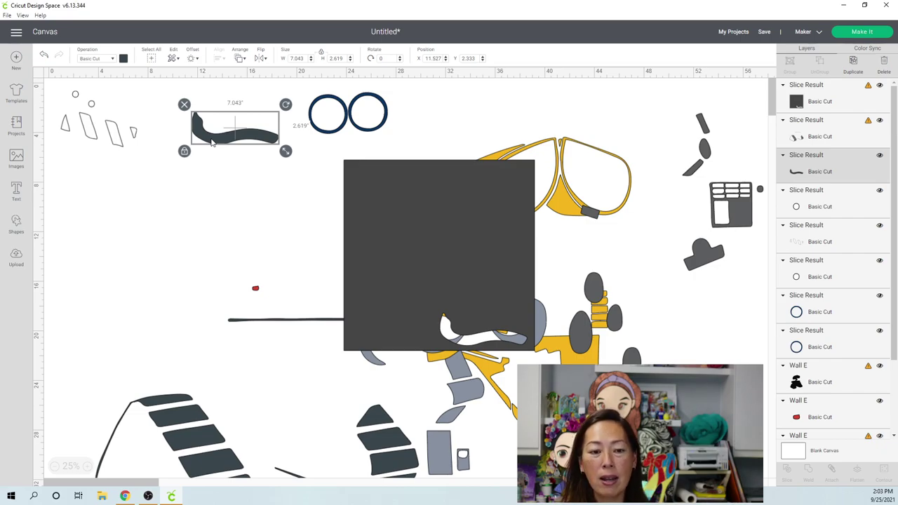
Step: Shift the remaining slate tread pieces clear of the dark square, to about X 0.662 in
mouse_move(200, 419)
mouse_down()
mouse_move(187, 355)
mouse_move(198, 276)
mouse_move(180, 391)
mouse_move(176, 354)
mouse_up()
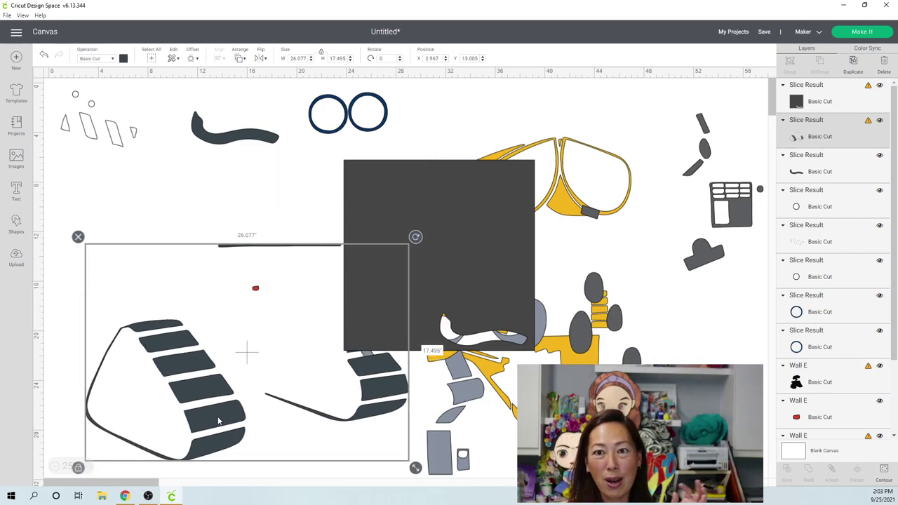
drag(215, 412, 188, 433)
click(453, 278)
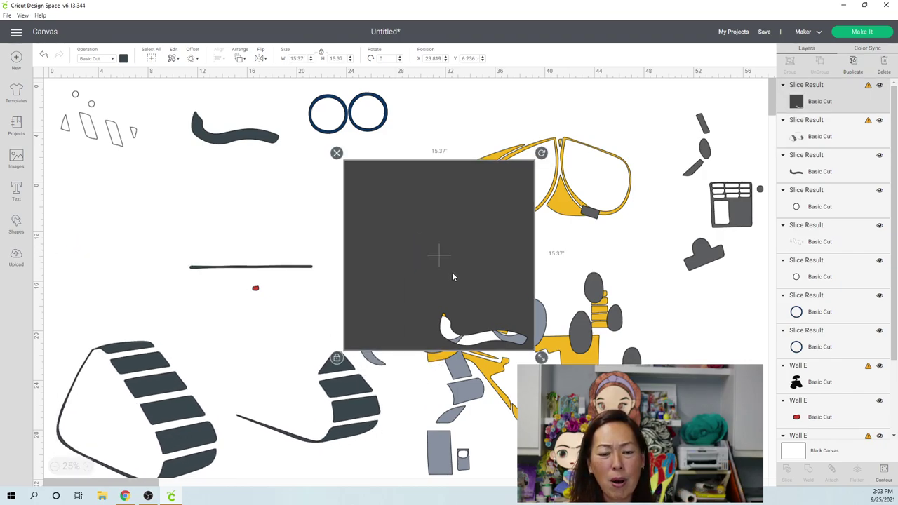
drag(445, 257, 260, 351)
drag(261, 351, 261, 351)
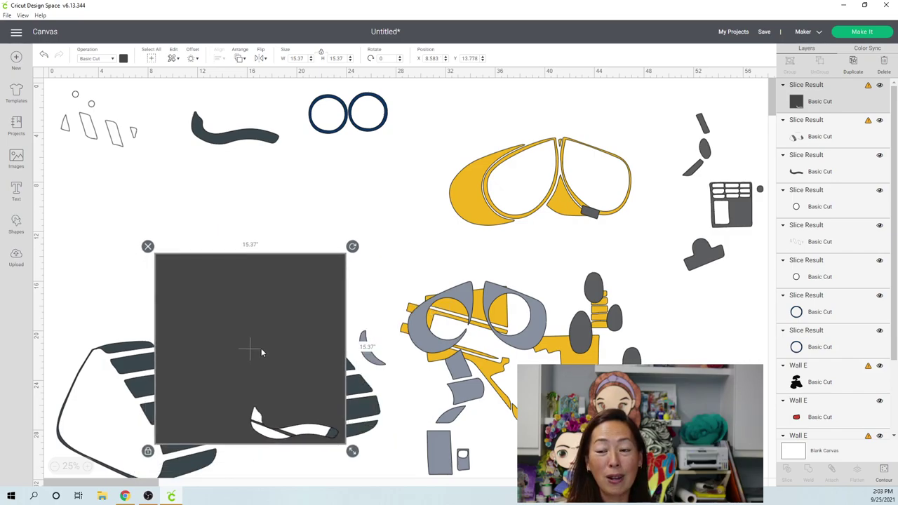
shift+click(824, 127)
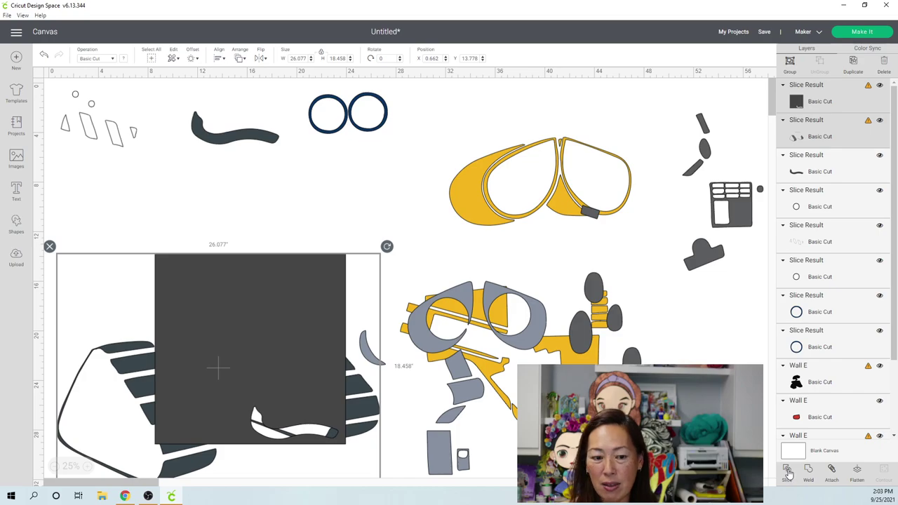
click(593, 289)
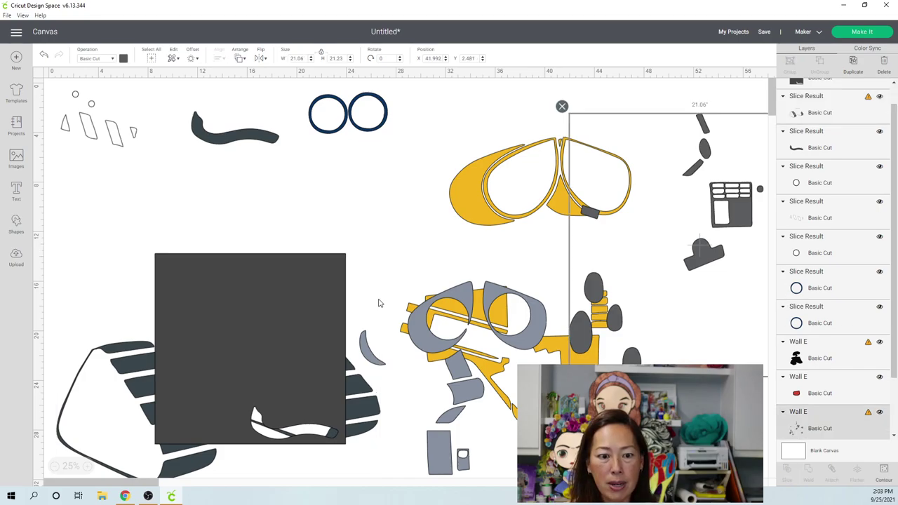
Step: Position the dark square at about X 8.653, Y 3.444 in so its solid area covers the thin strip, and slice it from the tread layer
drag(290, 321, 425, 212)
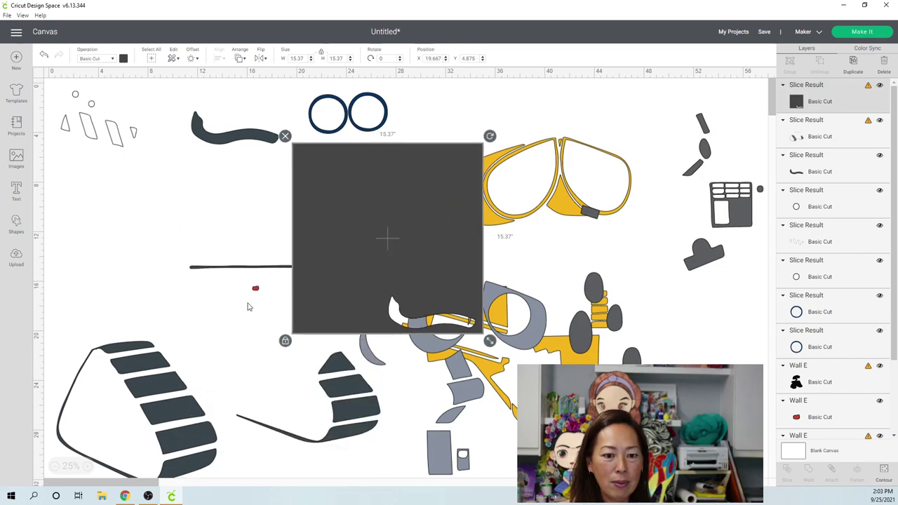
drag(395, 240, 263, 214)
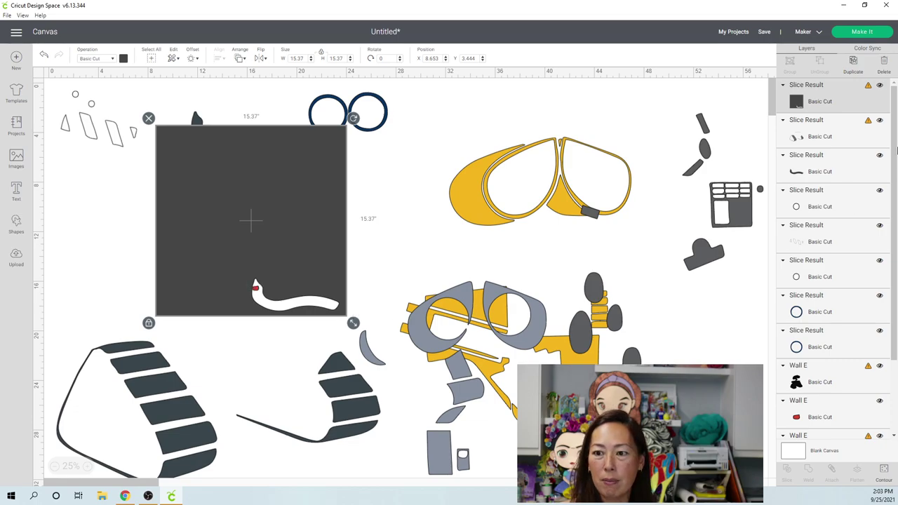
shift+click(808, 139)
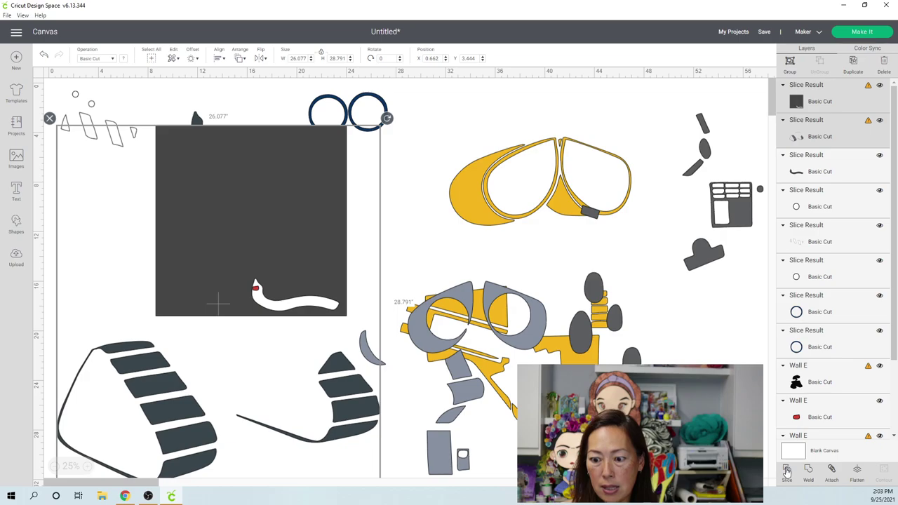
click(683, 340)
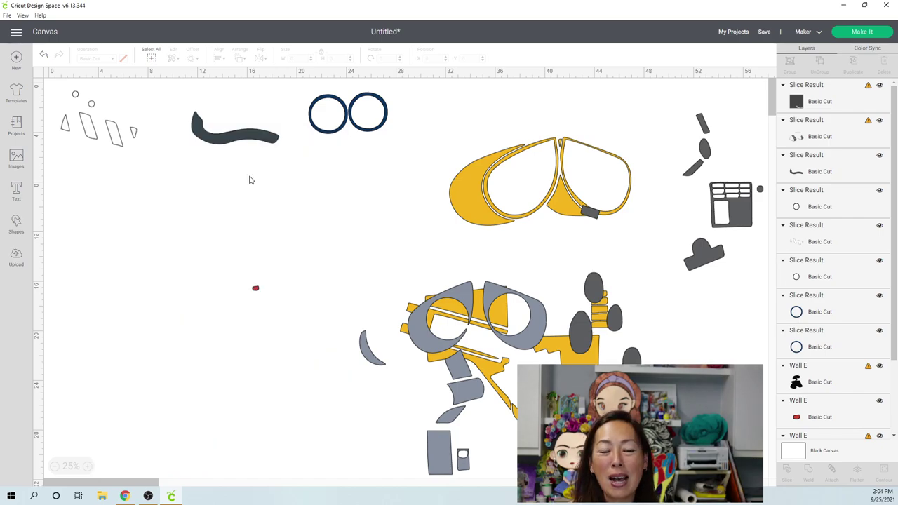
click(252, 177)
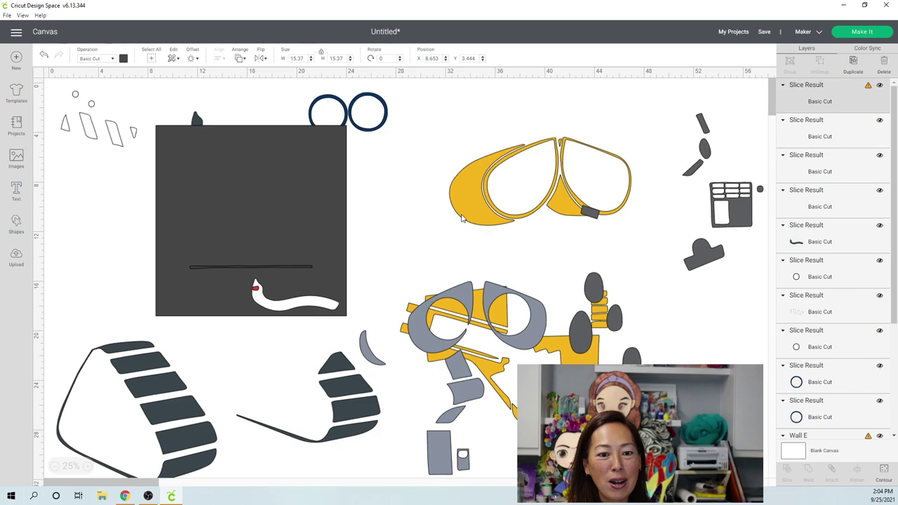
Step: Delete the dark copy of the thin strip and move the slate strip to about X 10.216, Y 7.047 in
drag(462, 218, 517, 225)
drag(238, 271, 243, 203)
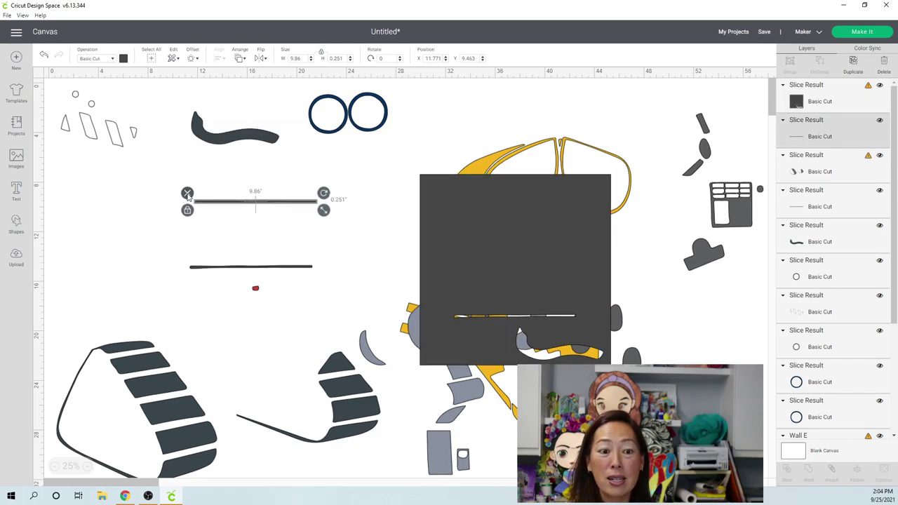
key(Delete)
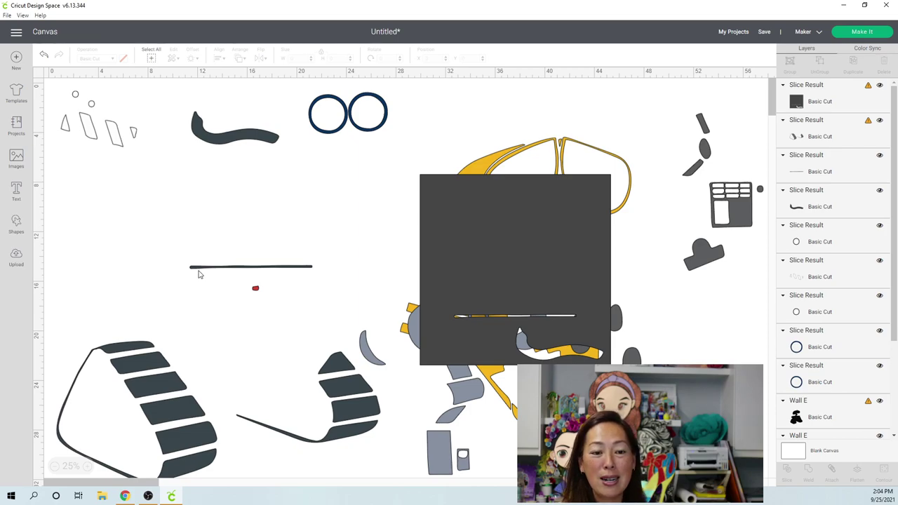
click(203, 270)
drag(202, 271, 212, 204)
drag(297, 204, 273, 176)
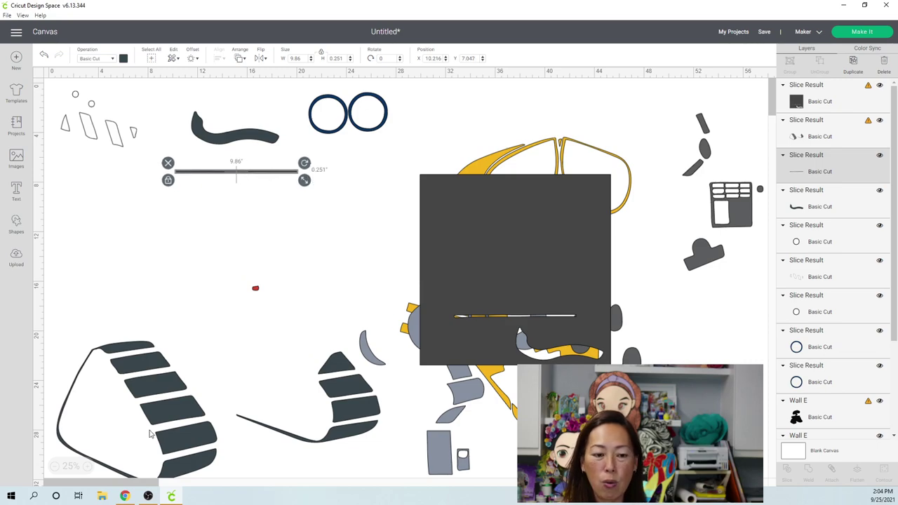
Step: Cover the smaller slate tread with the dark square at about X 13.917, Y 21.556 in and slice it from the larger tread
drag(454, 314, 294, 424)
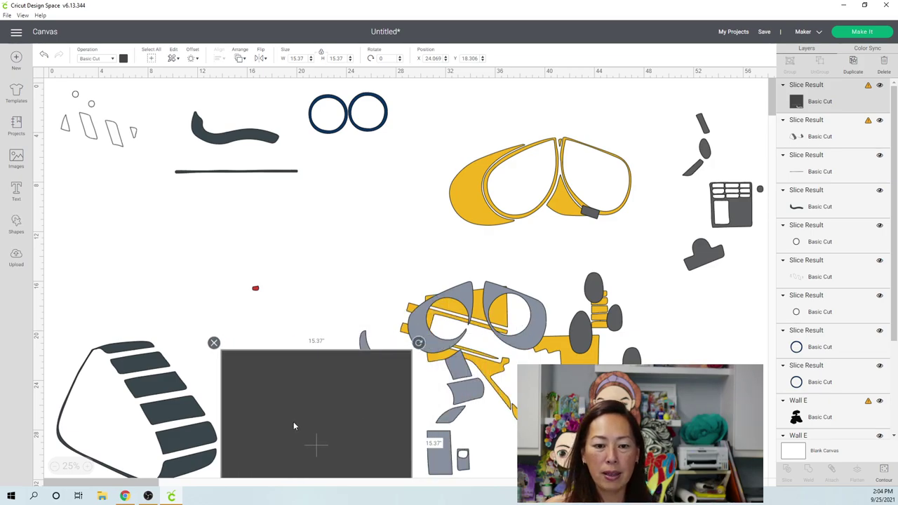
scroll(268, 352, down, 3)
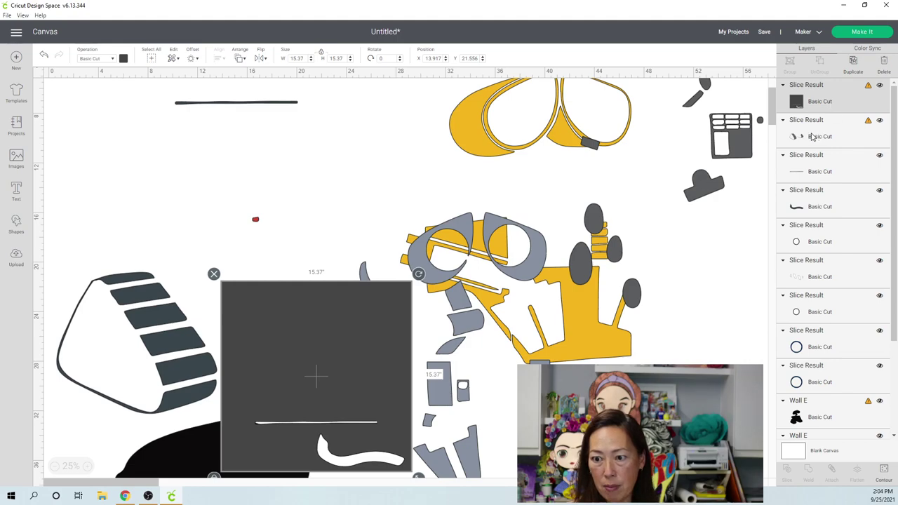
shift+click(819, 136)
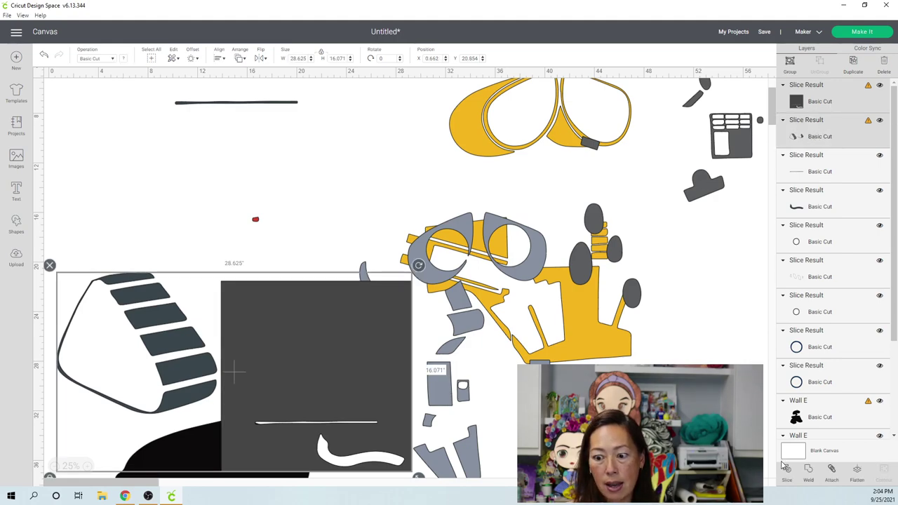
click(405, 136)
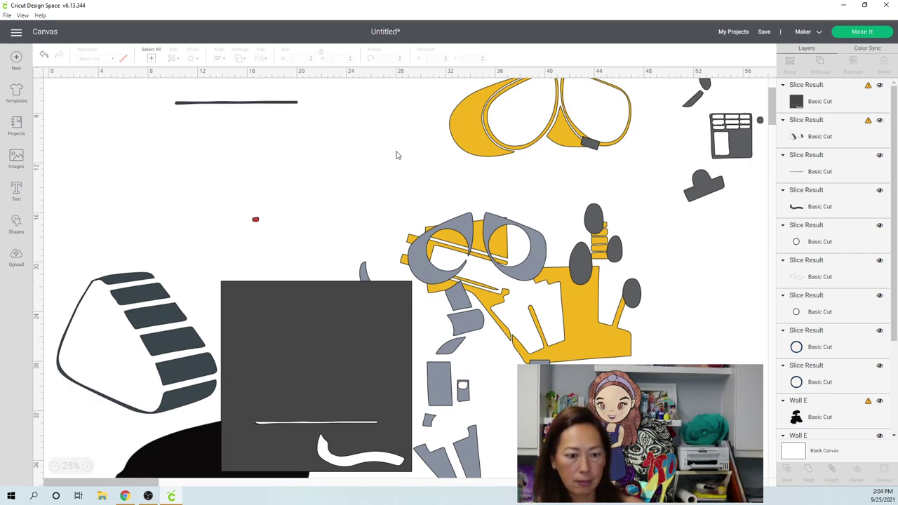
Step: Delete the used dark square and the leftover dark copy of the smaller tread
click(339, 308)
key(Delete)
key(ctrl+z)
drag(291, 307, 365, 197)
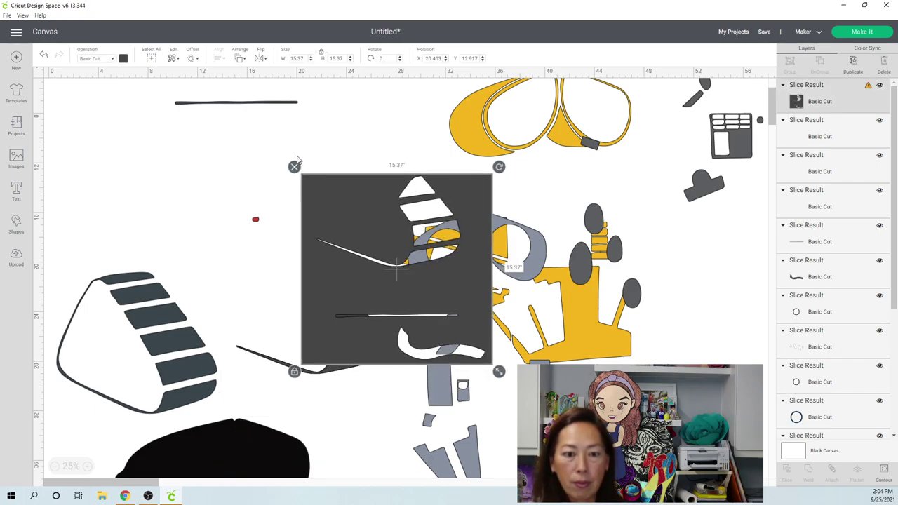
key(Delete)
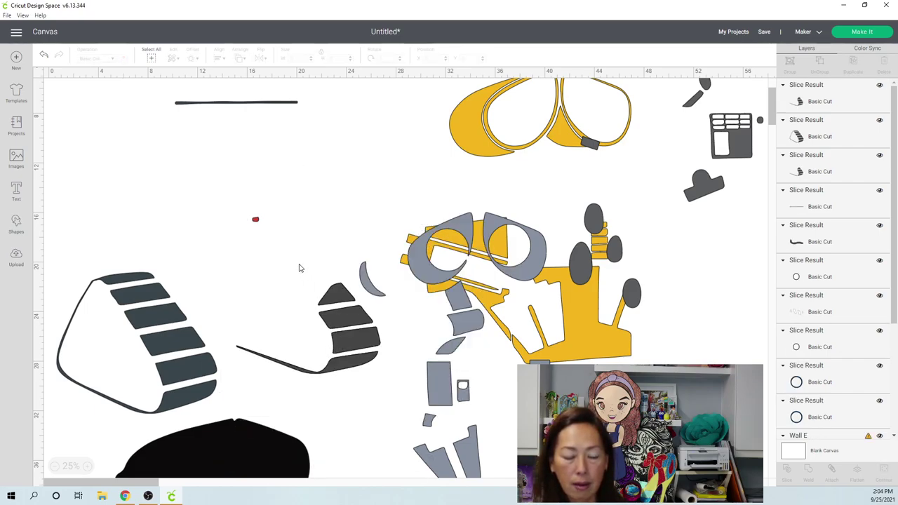
key(ctrl+v)
drag(286, 214, 278, 182)
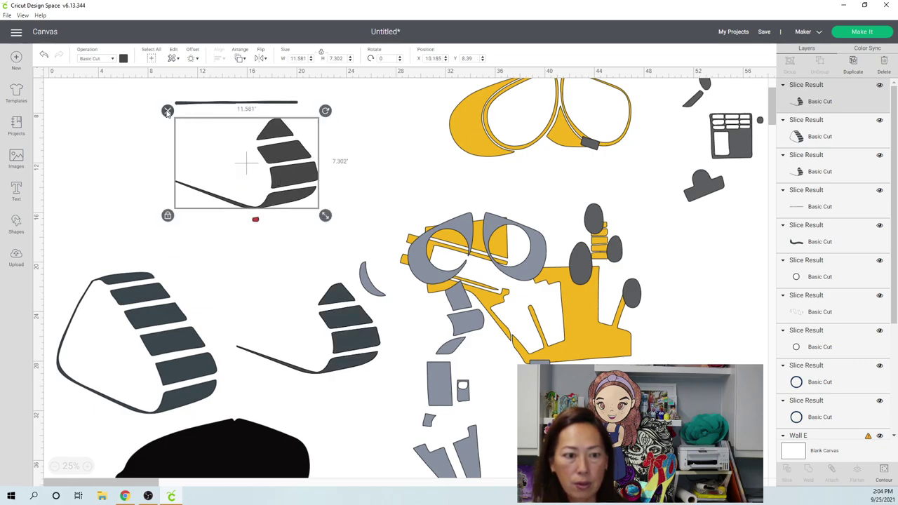
key(Delete)
Step: Place the larger slate tread at about X 4.55, Y 11.382 in and the smaller slate tread between it and the yellow eye frames
click(348, 322)
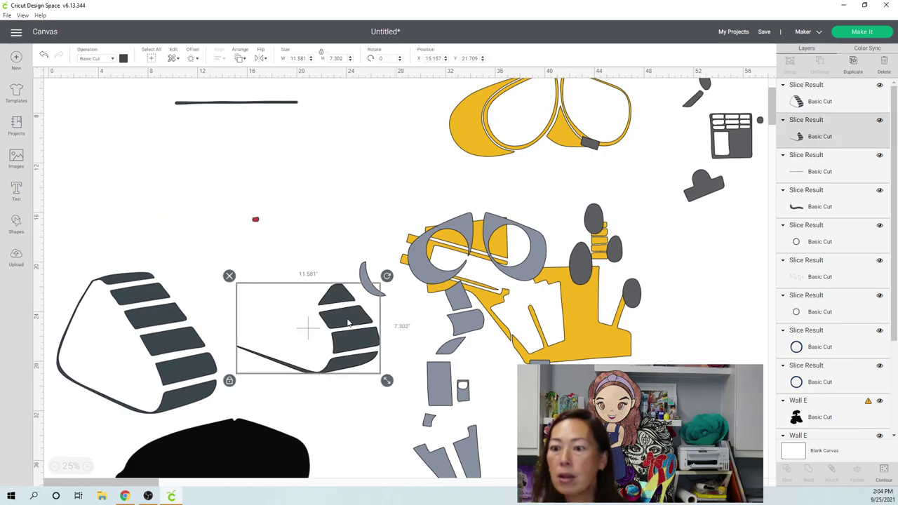
drag(348, 322, 296, 194)
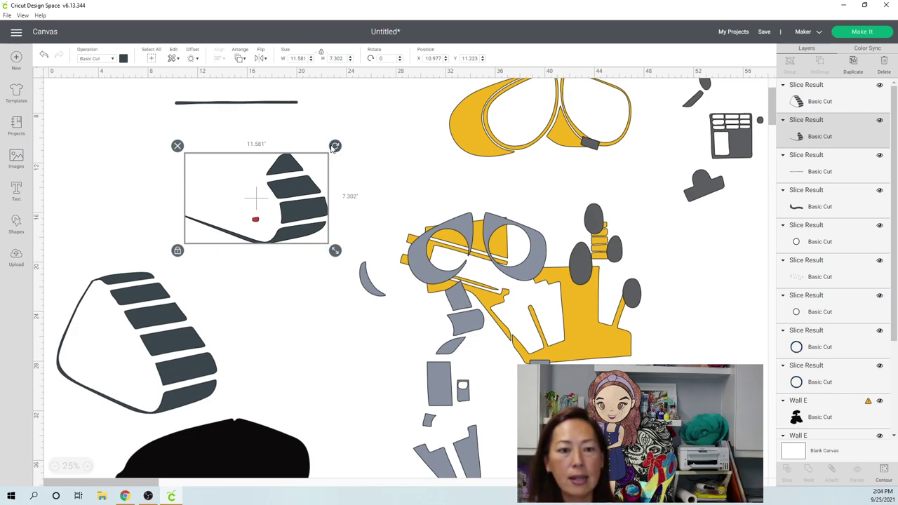
click(182, 353)
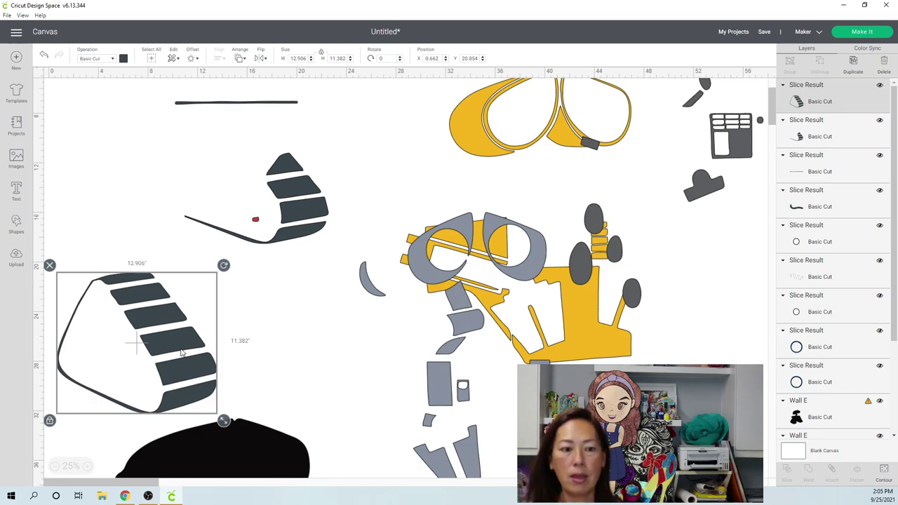
drag(139, 320, 162, 280)
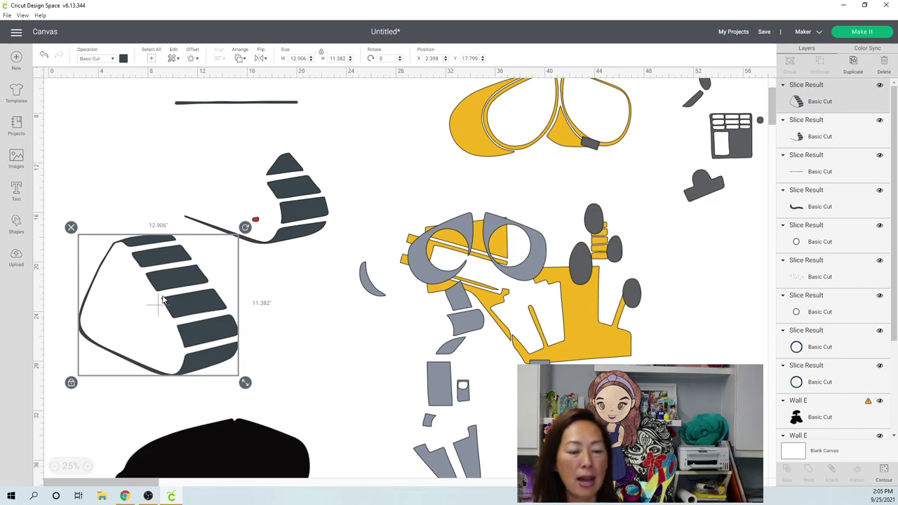
click(306, 213)
drag(307, 212, 418, 190)
click(196, 344)
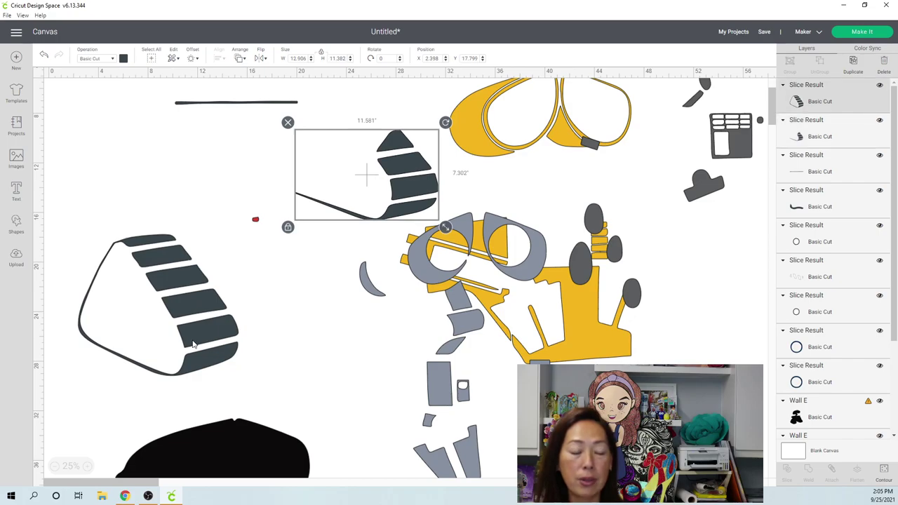
drag(202, 314, 209, 257)
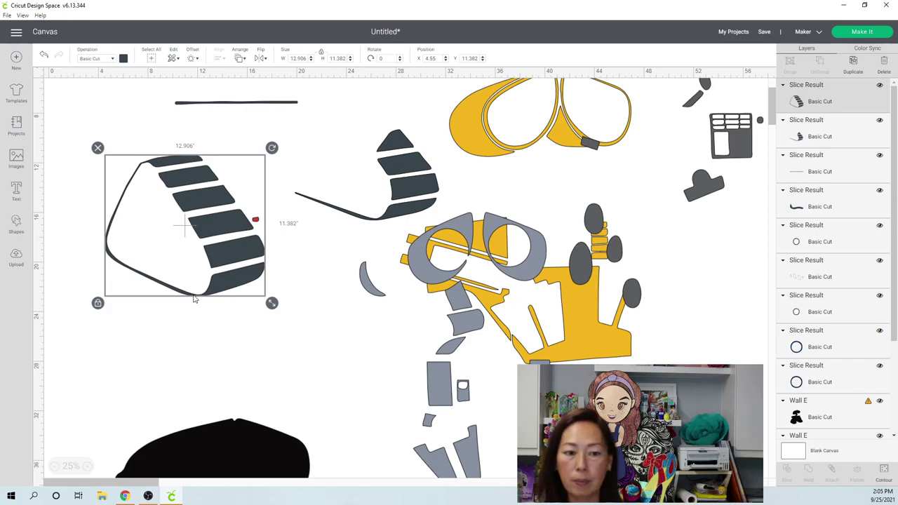
click(176, 345)
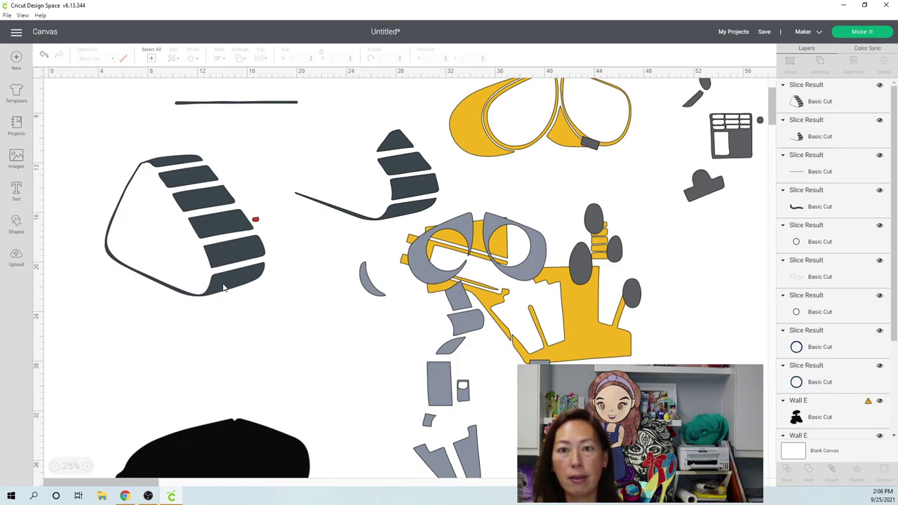
Step: Shift the larger slate tread to about X 13.523, Y 11.007 in and add an 18.953 in square at about X 0.5, Y 11.375 in
click(17, 223)
click(56, 142)
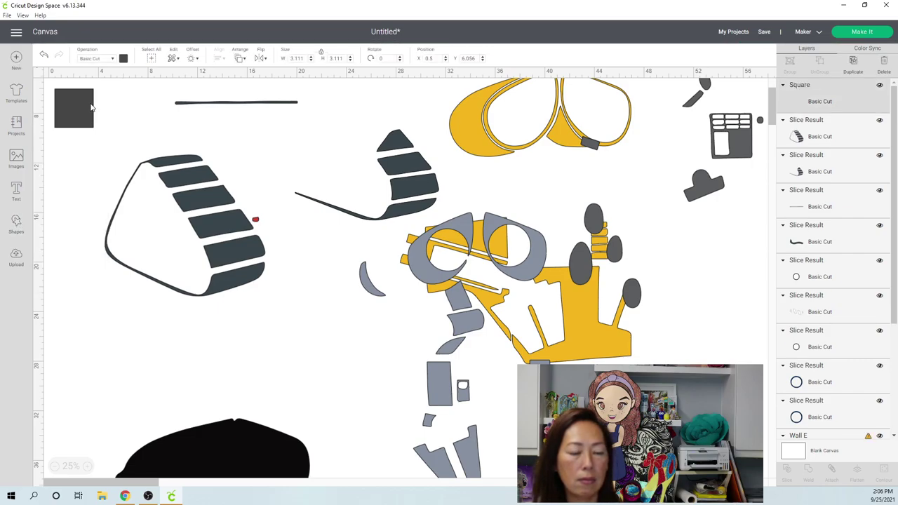
drag(200, 178, 312, 174)
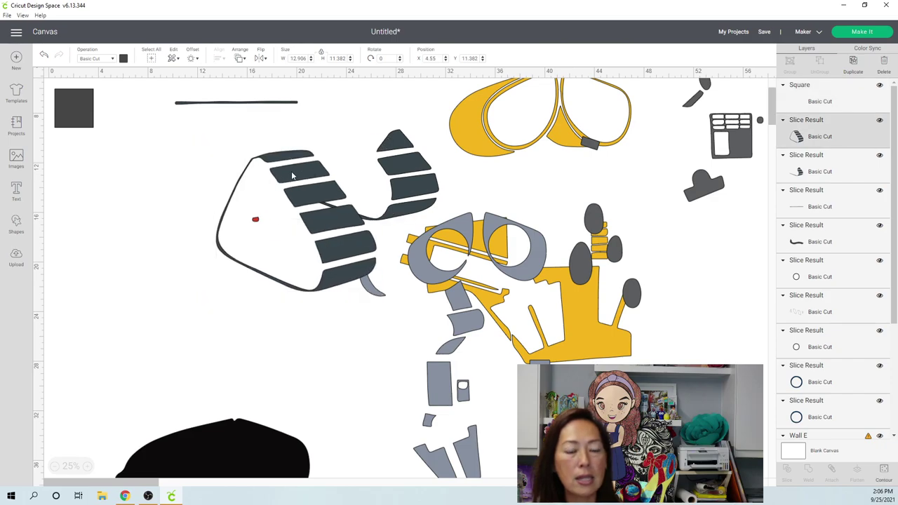
click(73, 120)
drag(100, 134, 267, 336)
drag(132, 203, 134, 271)
Step: Rotate the larger tread to about 21.89°, align its thin curve with the square at about X 14.035, Y 14.805 in, and slice them
click(341, 265)
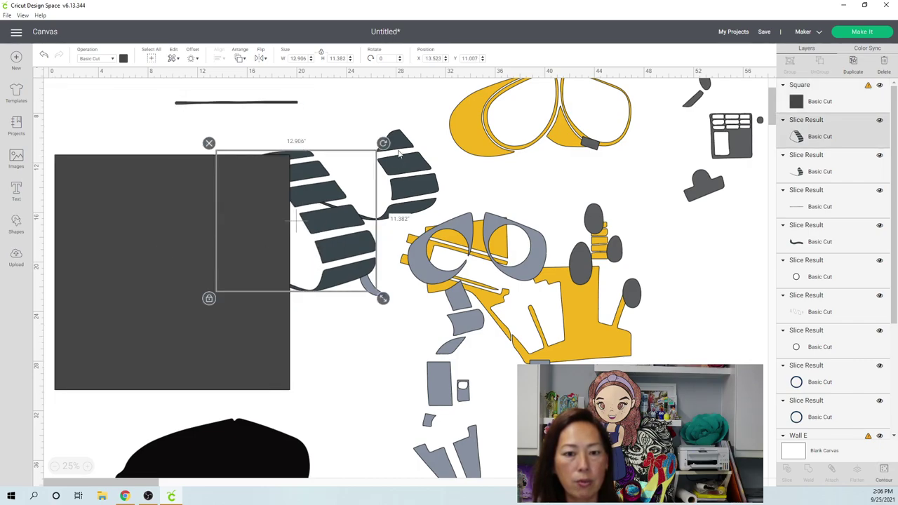
drag(383, 143, 401, 180)
drag(339, 229, 344, 276)
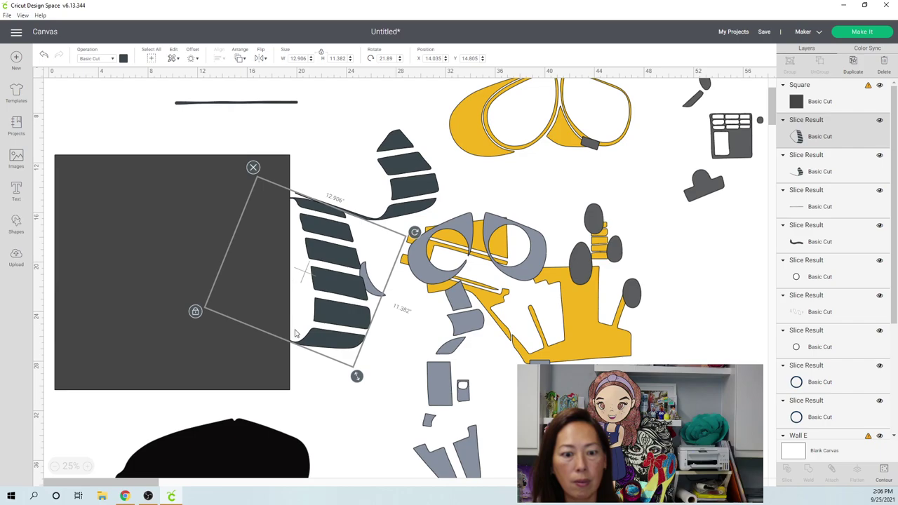
shift+click(836, 101)
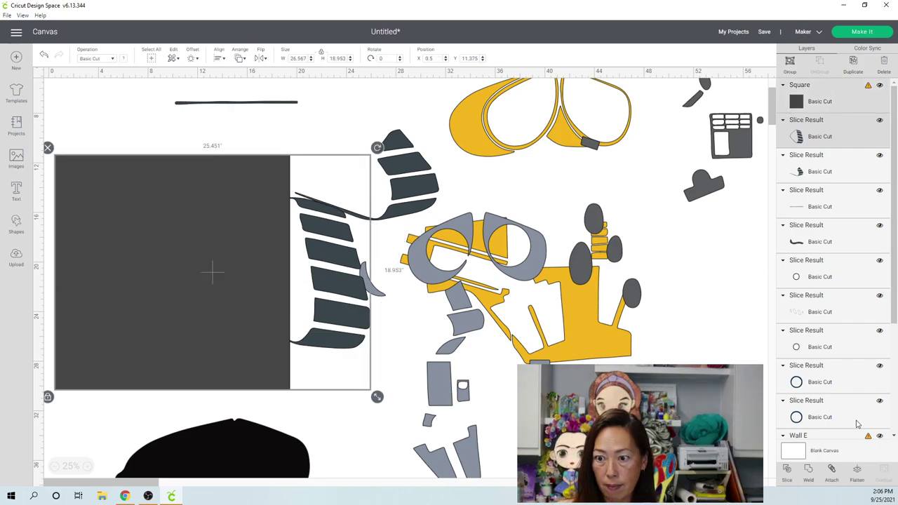
click(788, 471)
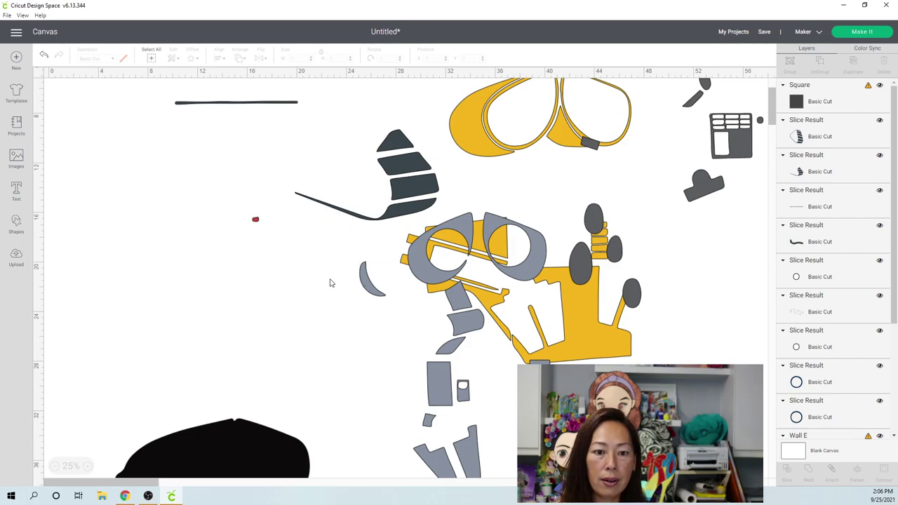
Step: Move the cut-off tread blocks to about X 45.533, Y 17.299 in and rotate them to about 326.67°
click(331, 283)
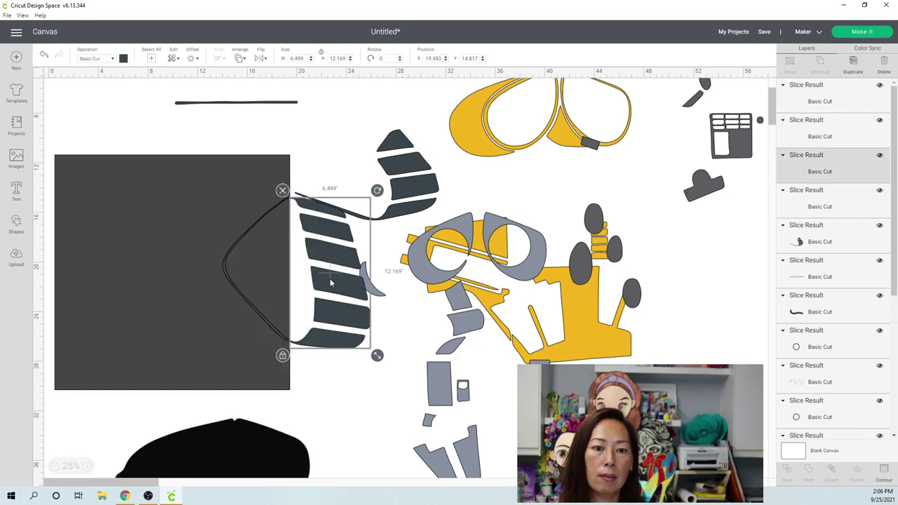
drag(330, 278, 691, 293)
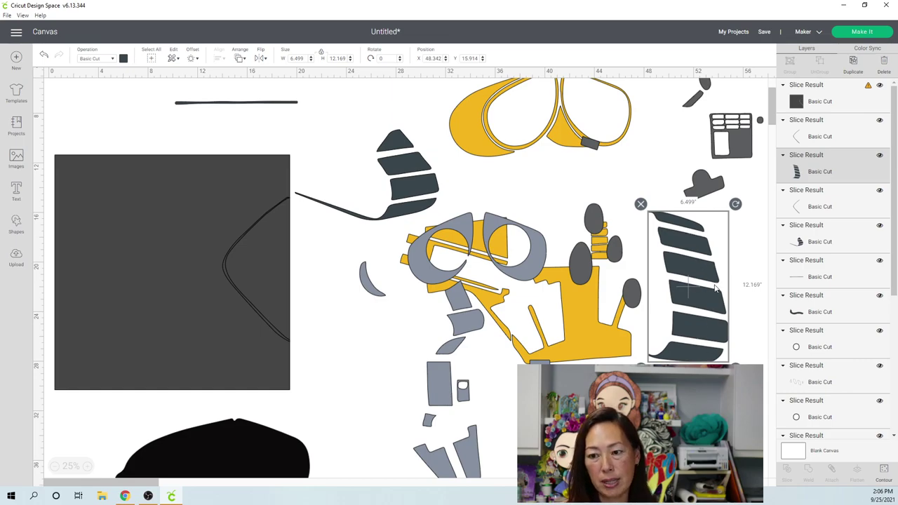
drag(736, 205, 683, 212)
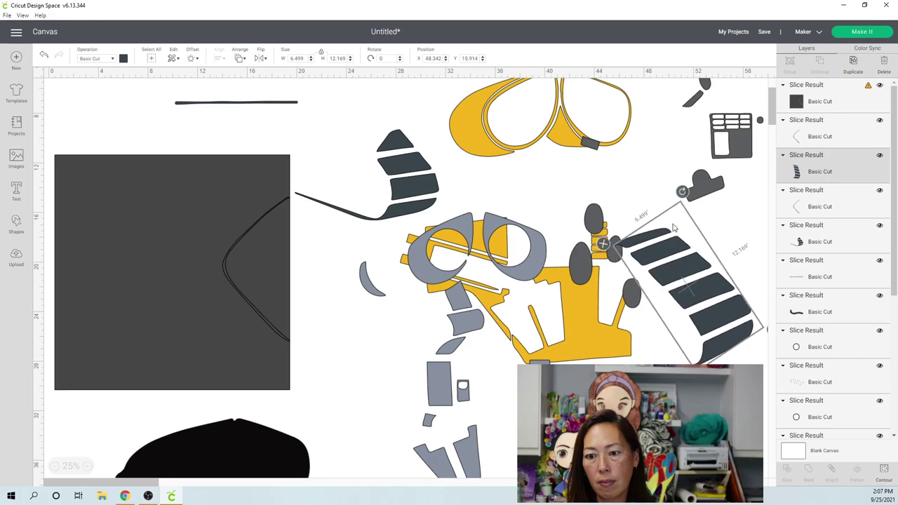
click(686, 291)
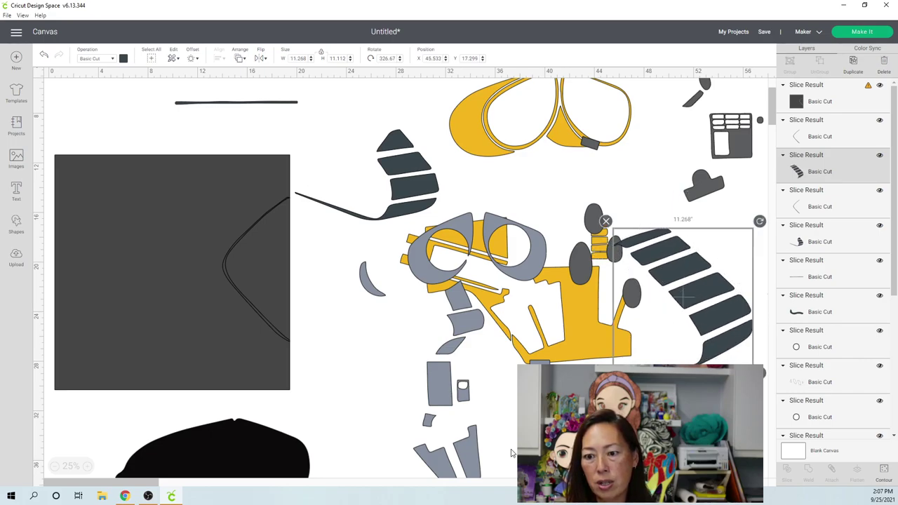
drag(137, 485, 155, 484)
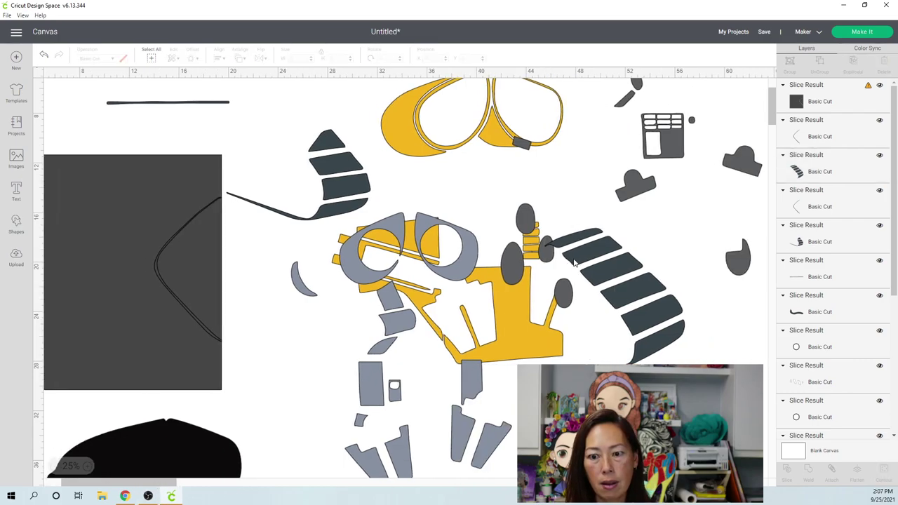
click(663, 308)
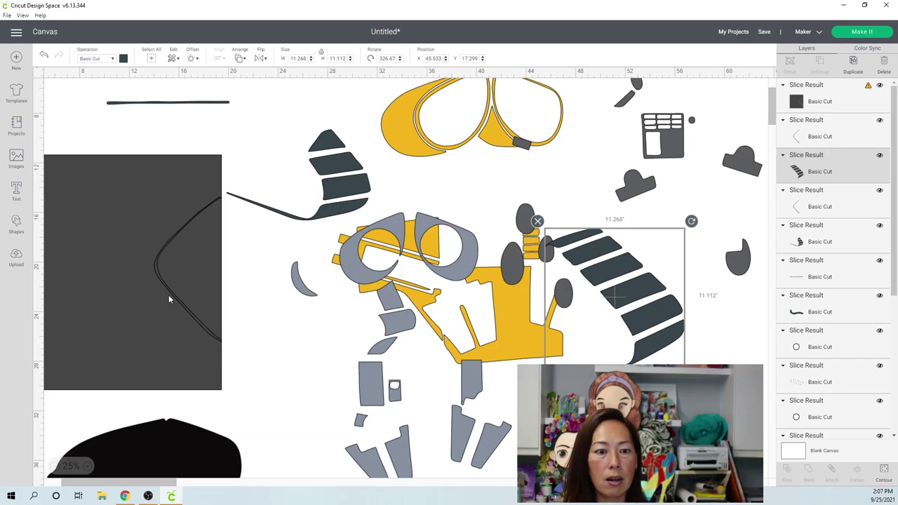
Step: Delete the used dark square and the leftover dark copy of the thin curve
click(116, 224)
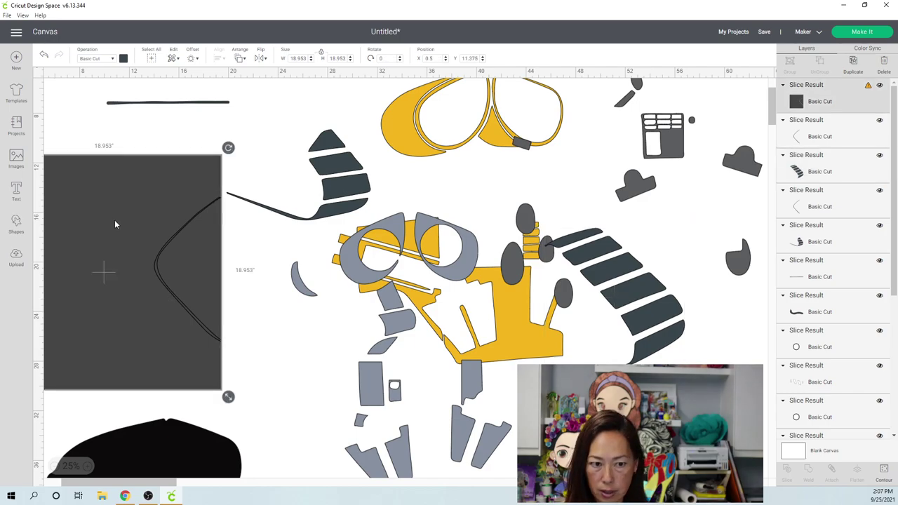
key(Delete)
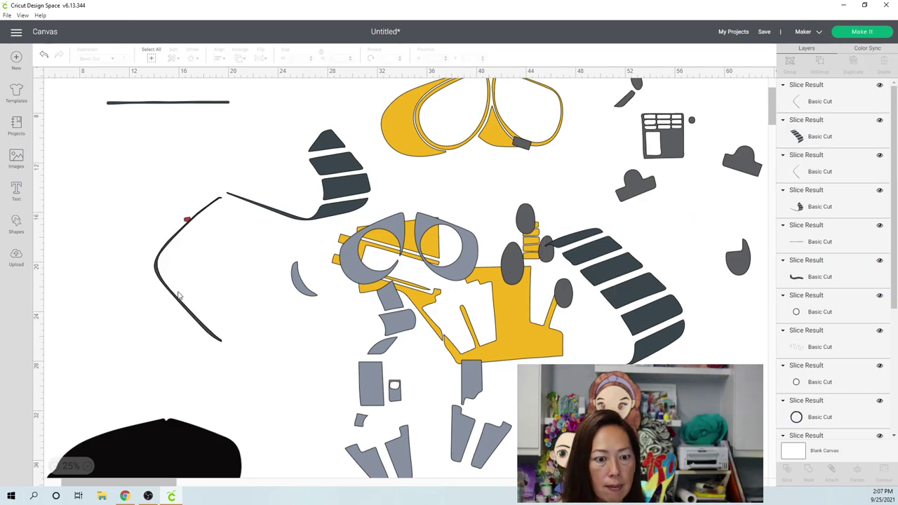
drag(174, 300, 337, 337)
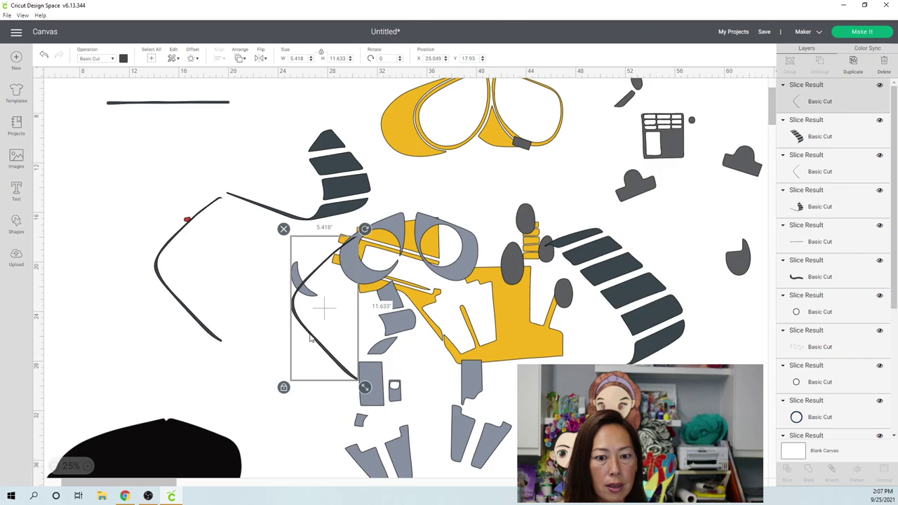
key(Delete)
Step: Rotate the thin slate curve to about 200.53° and place it beside the tread blocks at about X 50.009, Y 15.757 in
click(195, 323)
drag(195, 323, 227, 361)
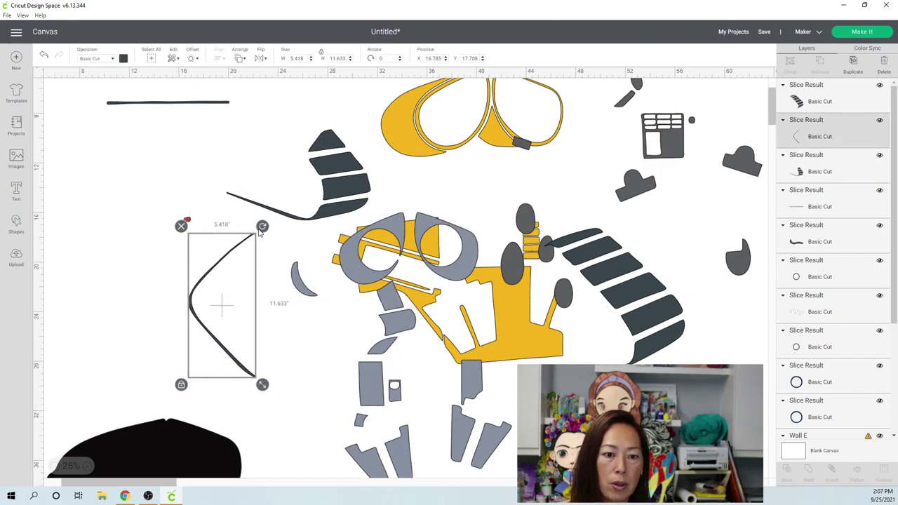
drag(250, 231, 235, 220)
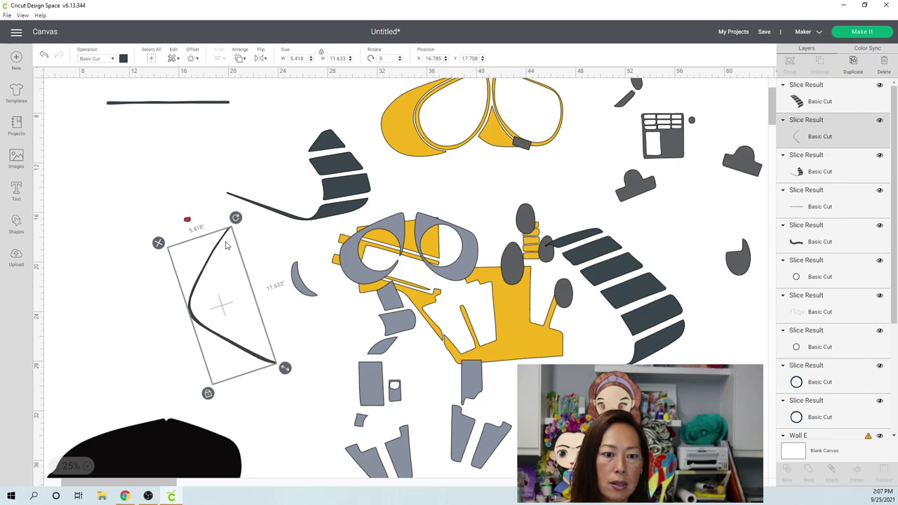
click(209, 394)
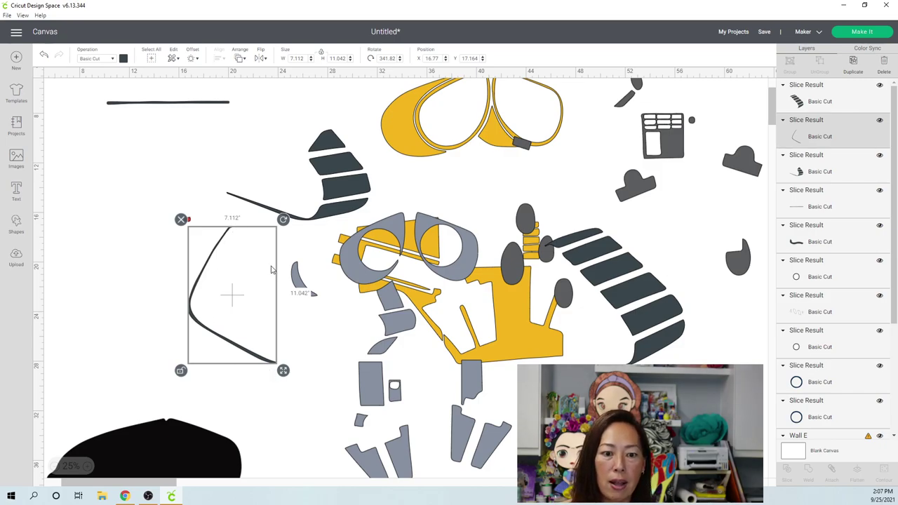
drag(245, 351, 477, 384)
drag(545, 254, 593, 359)
drag(601, 266, 688, 312)
drag(702, 205, 702, 232)
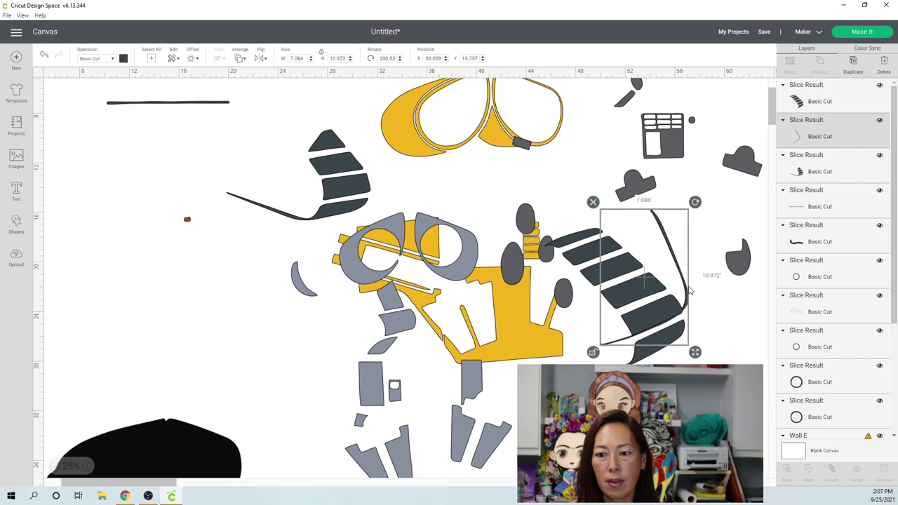
drag(686, 276, 687, 248)
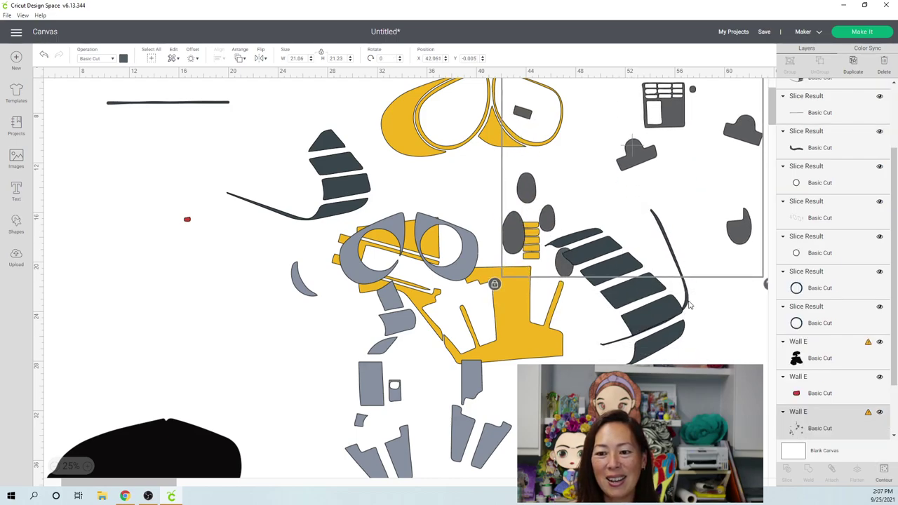
click(690, 303)
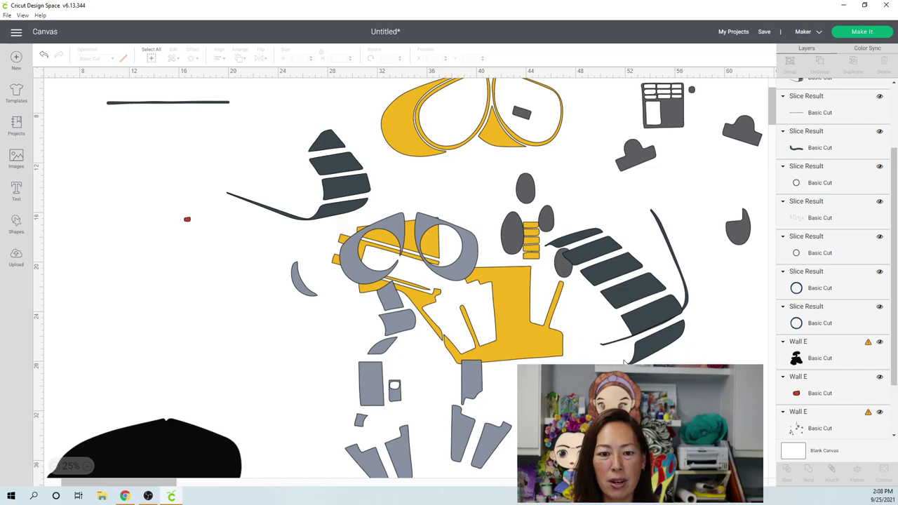
Step: Move the blue-grey Wall E layer away from the yellow body to about X 41.033, Y 11.949 in
click(416, 247)
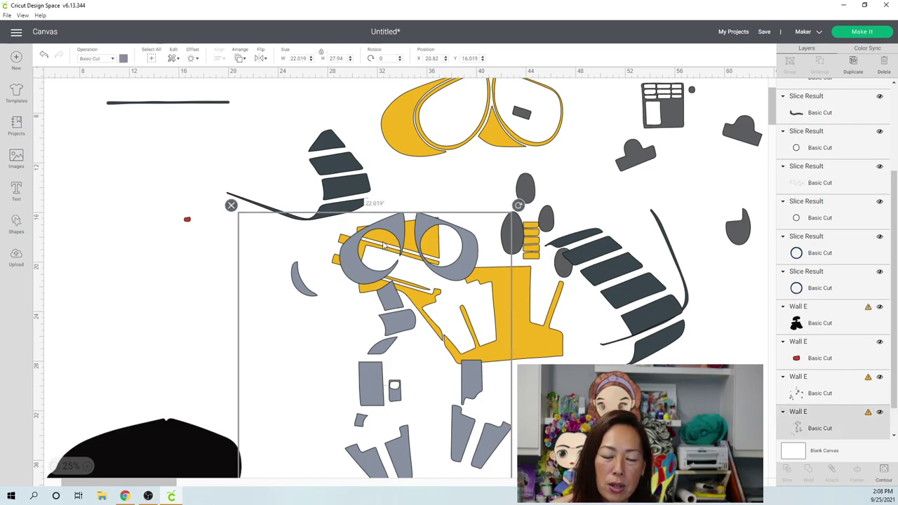
drag(385, 245, 296, 214)
drag(265, 167, 243, 148)
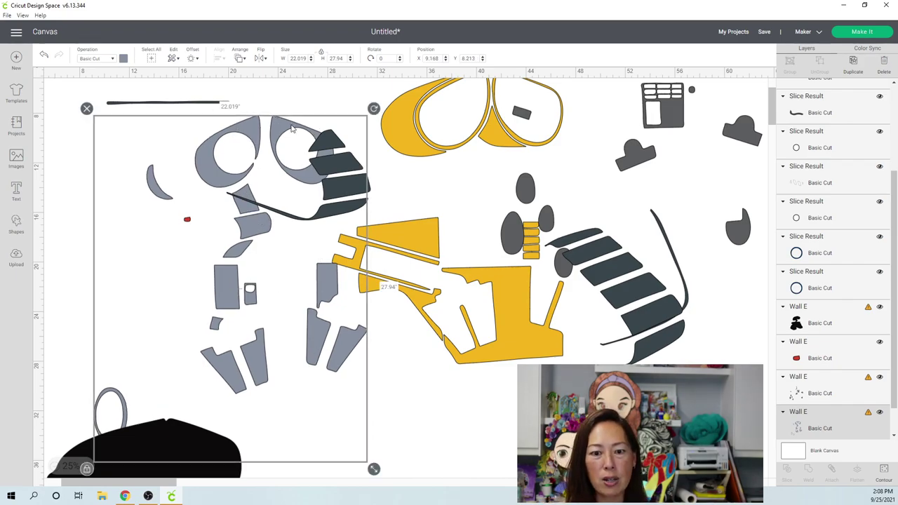
drag(321, 338, 734, 386)
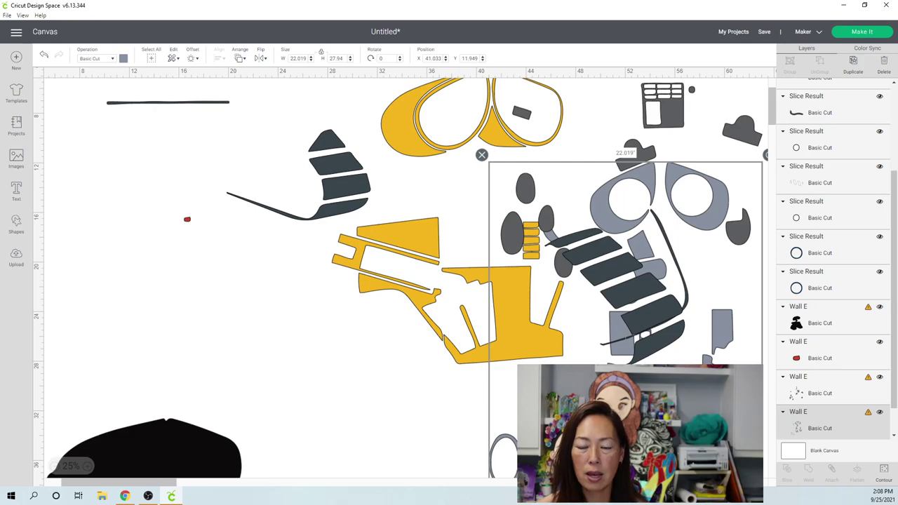
Step: Move the black silhouette up to about X 5.083, Y 17.833 in
scroll(301, 388, down, 2)
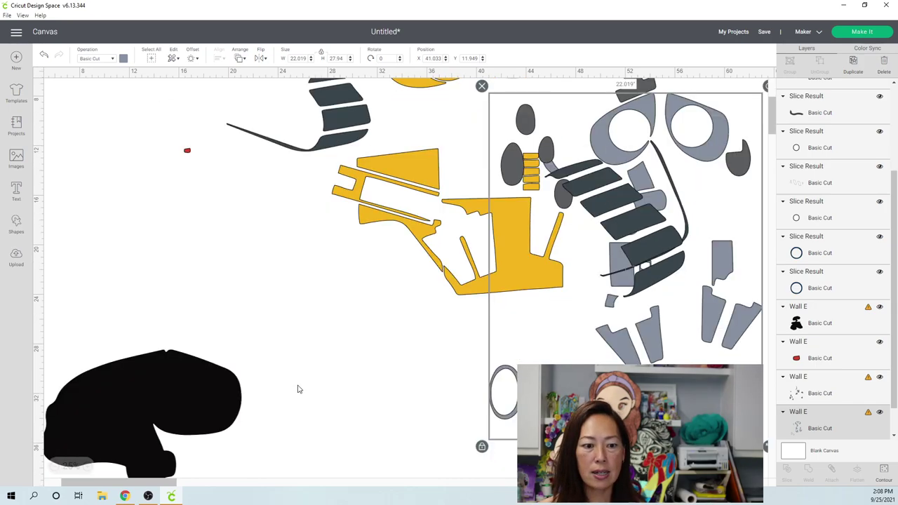
drag(169, 404, 226, 220)
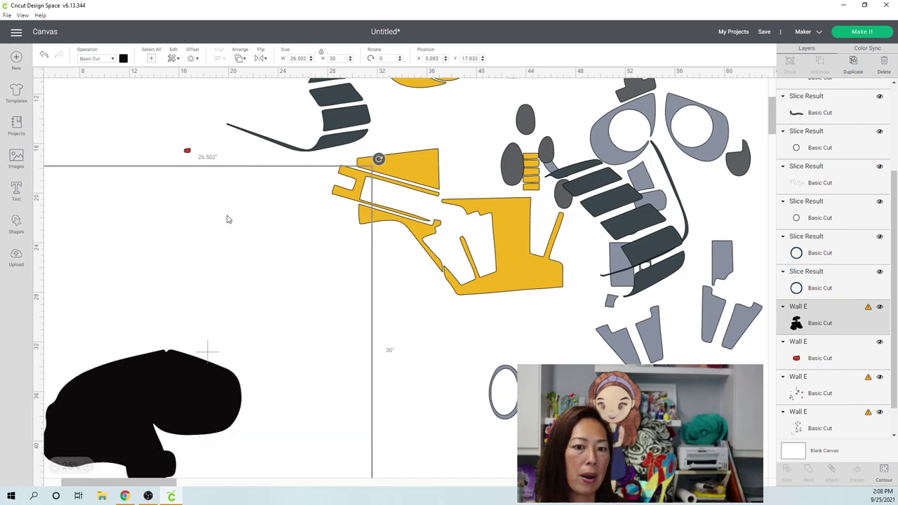
scroll(192, 133, up, 2)
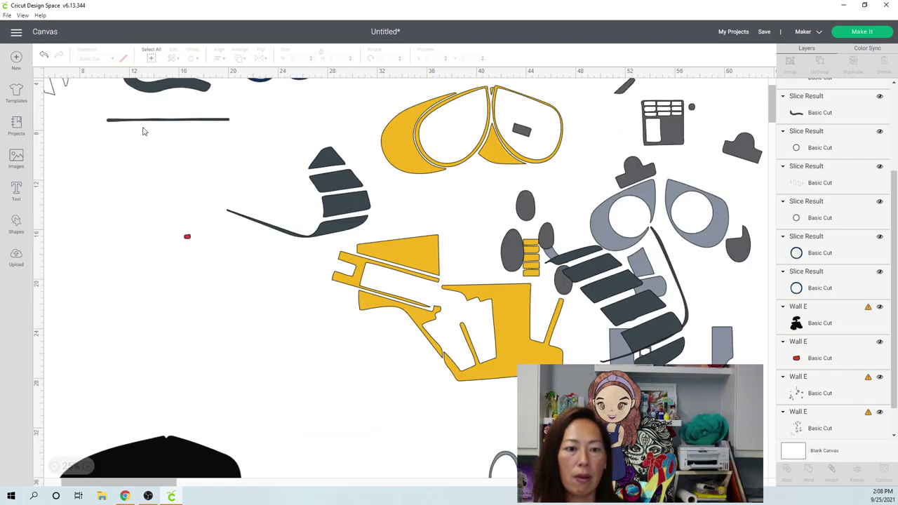
scroll(97, 128, up, 1)
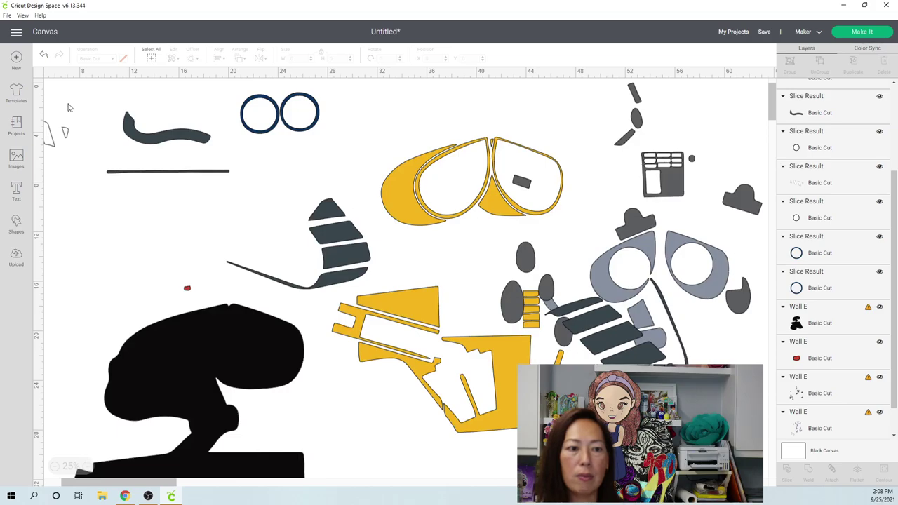
Step: Select the yellow, slate, blue and dark grey pieces together and place them at about X 1.007, Y 0.708 in
drag(47, 92, 737, 221)
drag(163, 139, 896, 143)
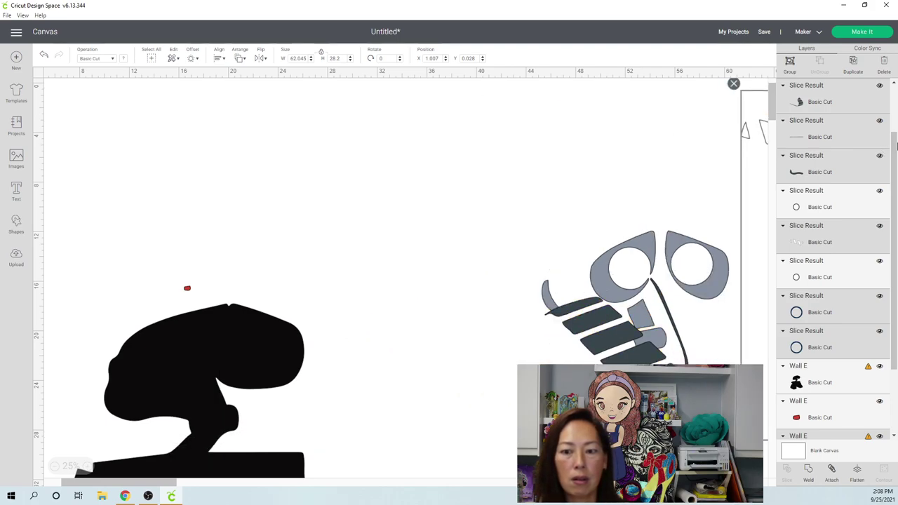
key(ctrl+z)
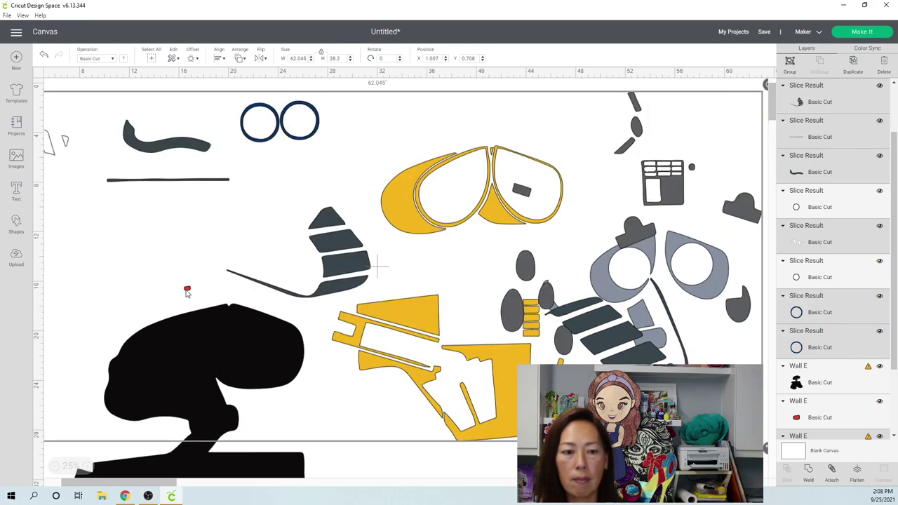
click(187, 290)
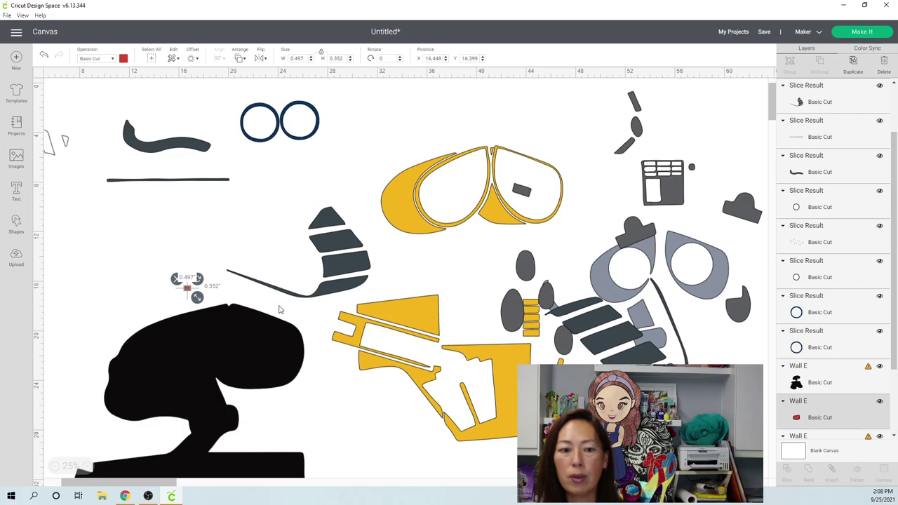
Step: Move the black silhouette below the coloured pieces to about X 9.306, Y 33.052 in
scroll(279, 310, down, 5)
scroll(214, 236, down, 2)
drag(235, 233, 262, 247)
scroll(262, 252, up, 3)
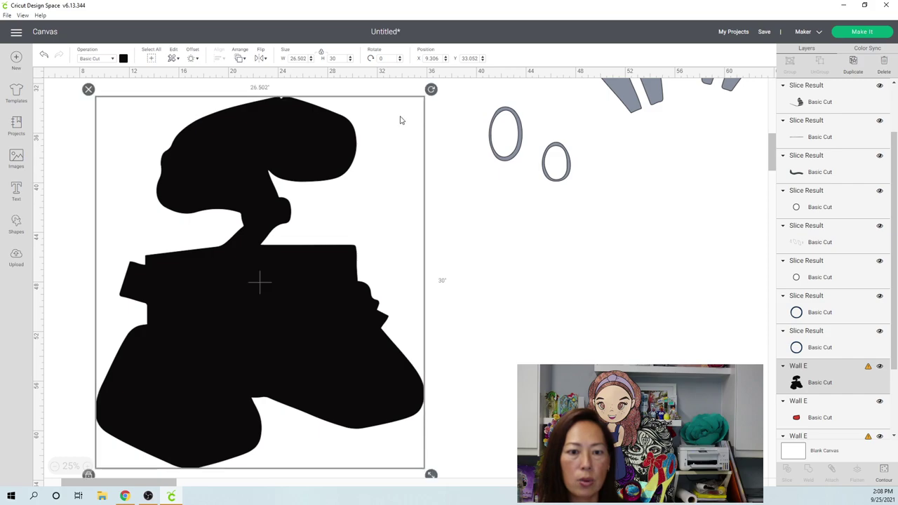
Step: Add the uploaded 3X3 11 Inch Squares grid image to the canvas
click(16, 257)
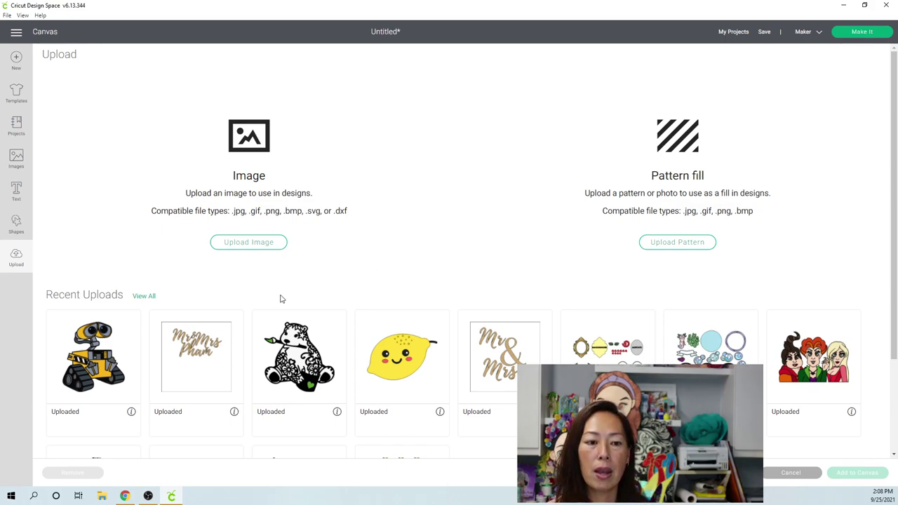
click(145, 296)
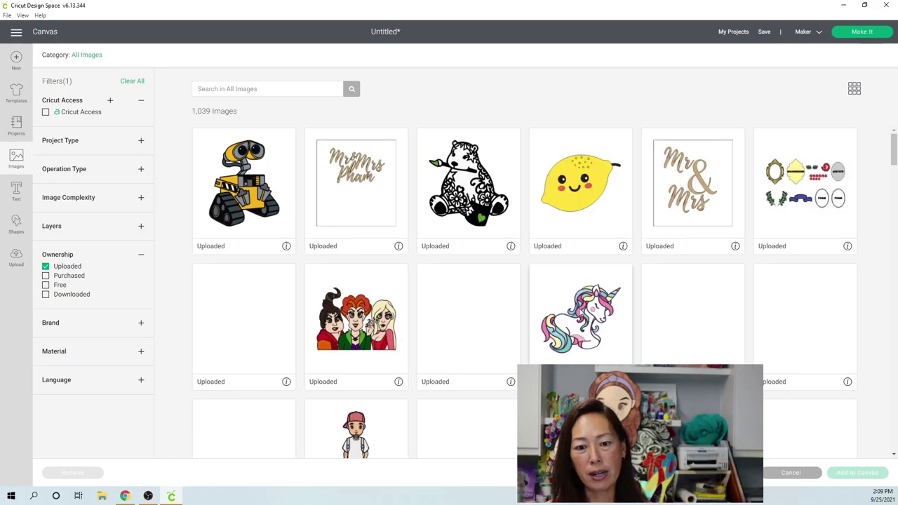
scroll(689, 346, down, 5)
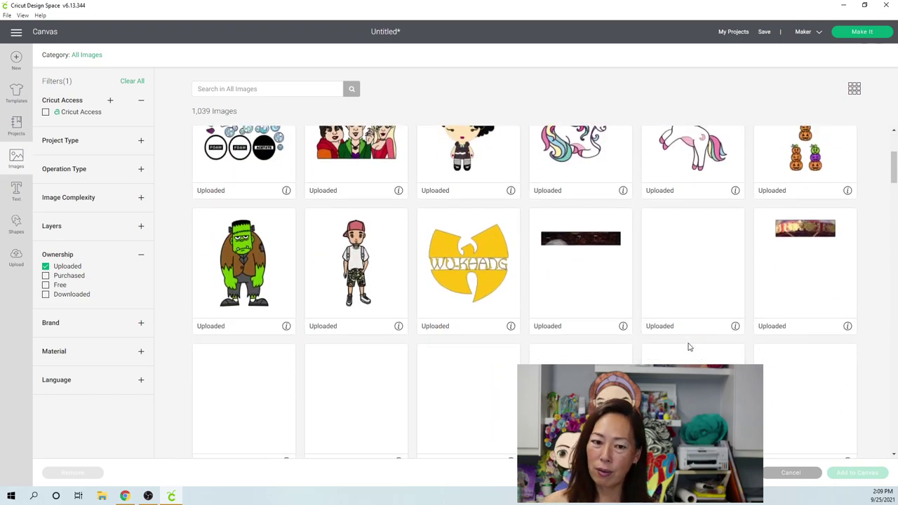
scroll(689, 346, down, 8)
scroll(689, 346, down, 10)
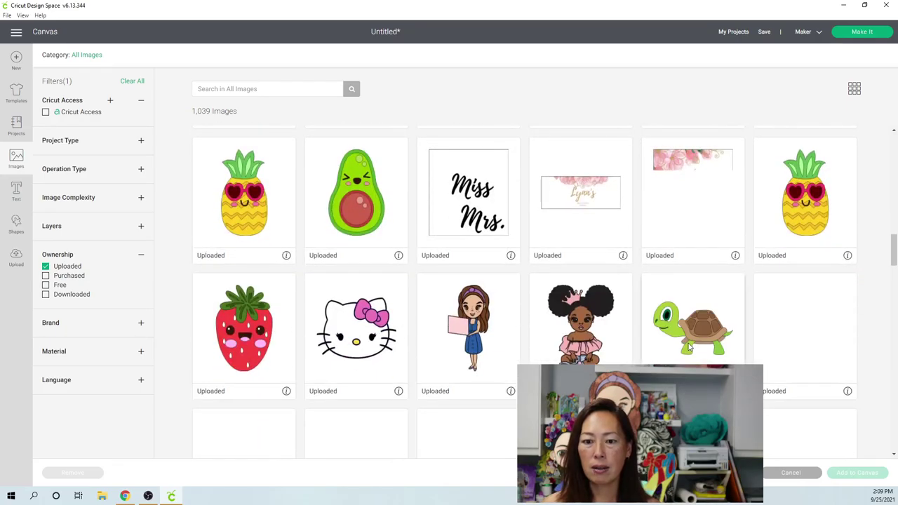
scroll(689, 346, down, 1)
scroll(689, 346, down, 5)
scroll(689, 346, up, 18)
scroll(689, 346, up, 12)
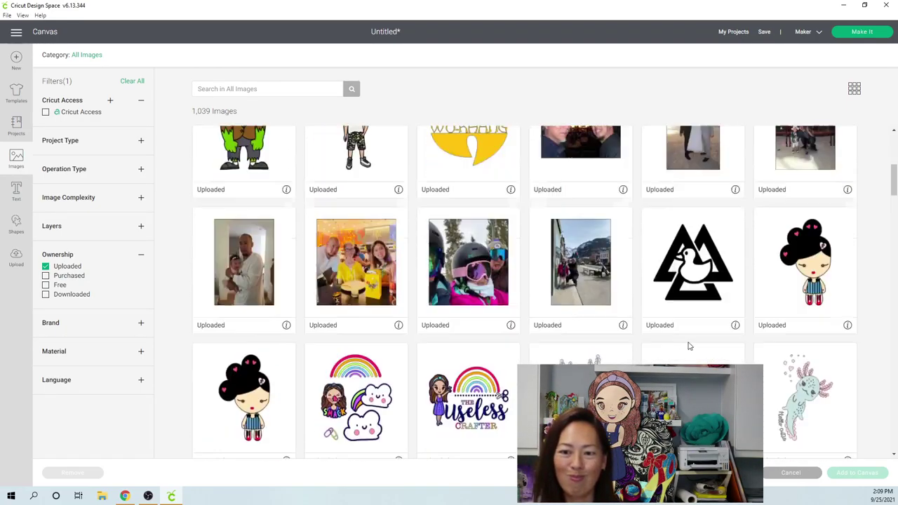
scroll(689, 346, down, 15)
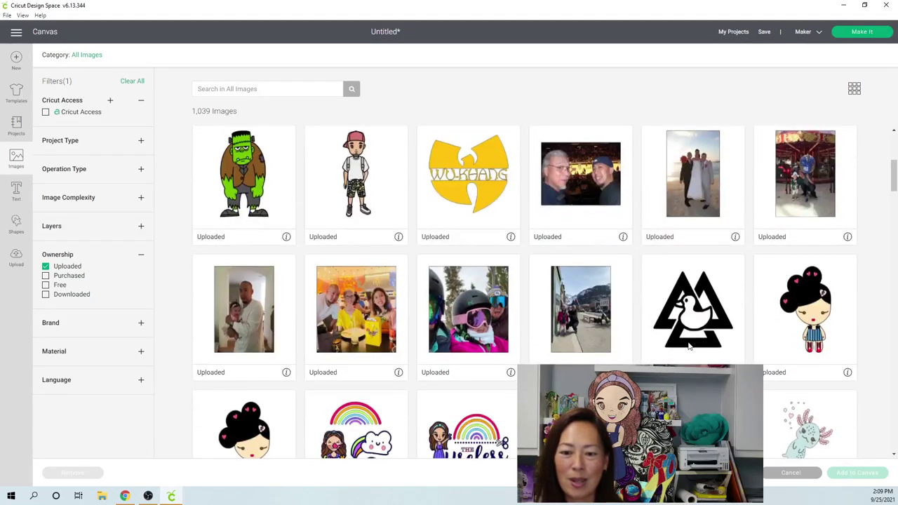
scroll(689, 346, down, 15)
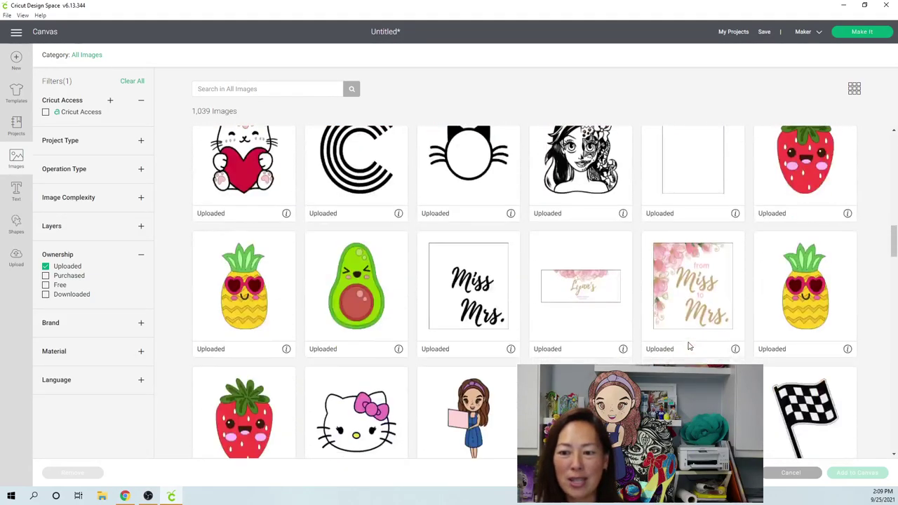
scroll(689, 346, down, 10)
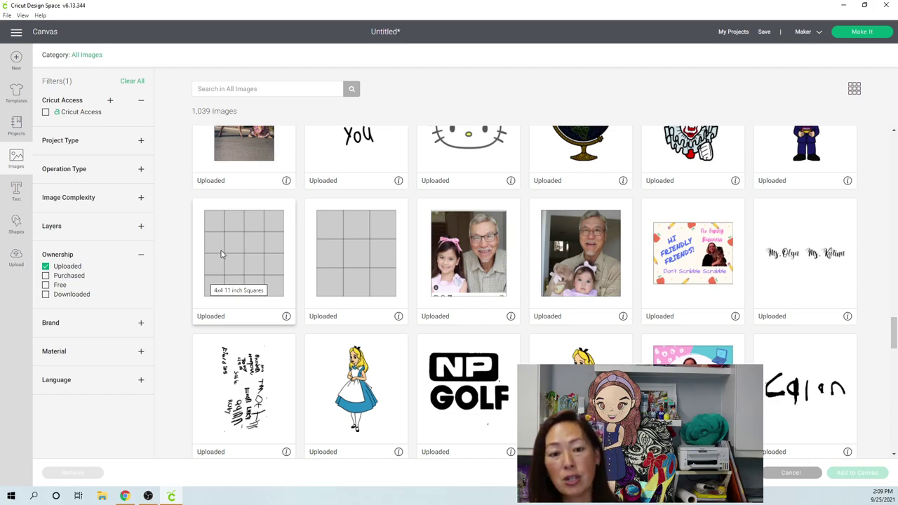
click(348, 258)
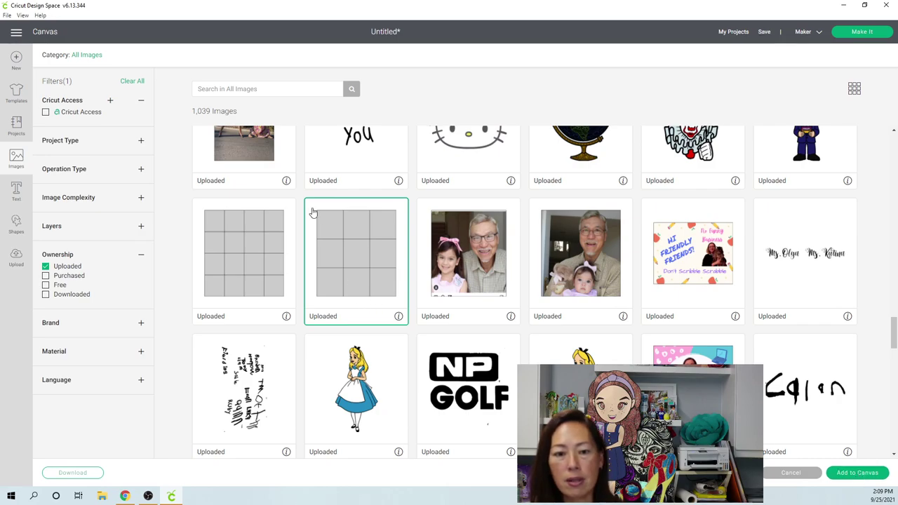
double_click(321, 251)
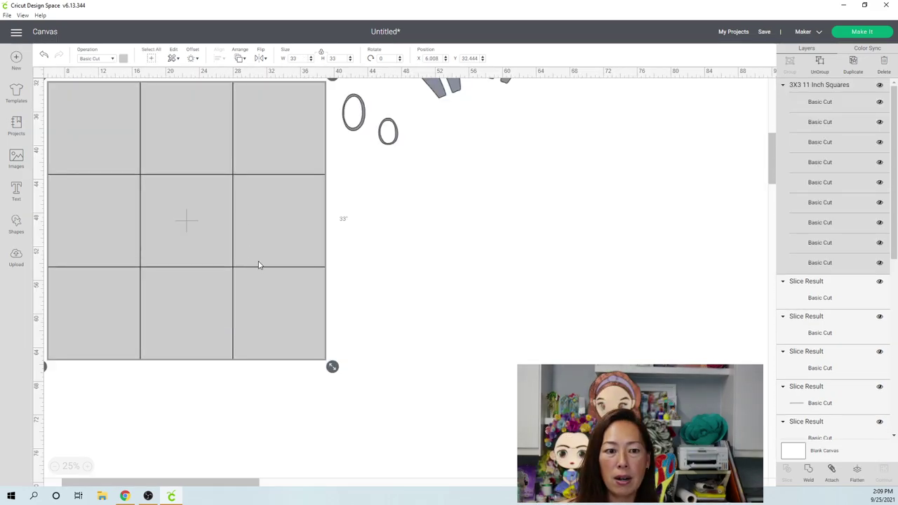
Step: Position the 3x3 grid of squares at X 6, Y 30.052 in
scroll(283, 276, up, 2)
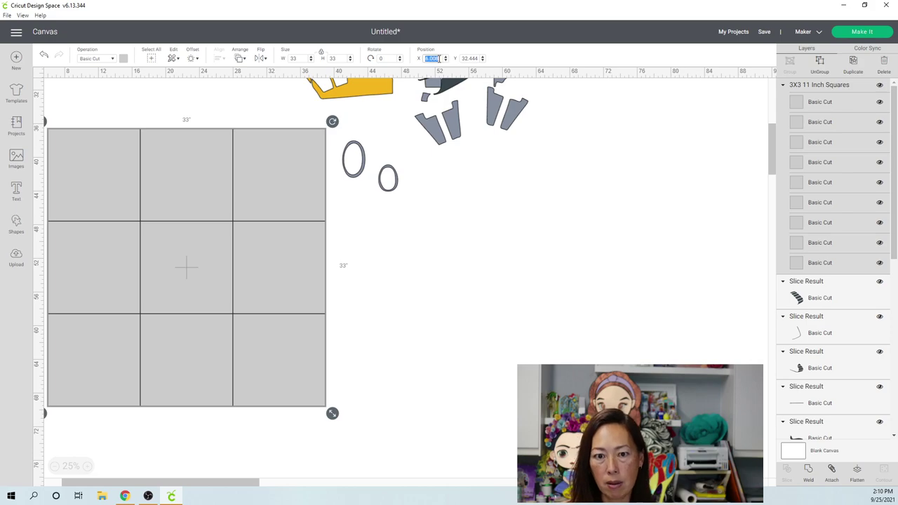
text(30)
key(Return)
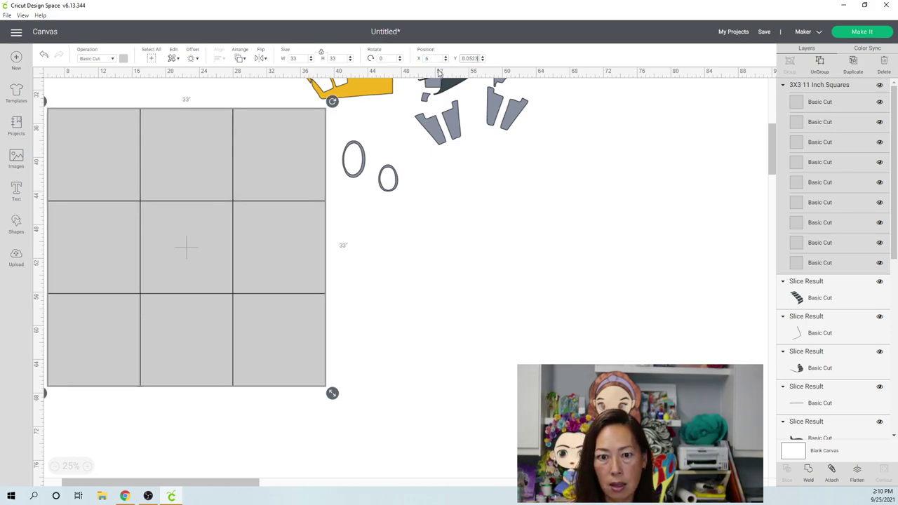
double_click(476, 58)
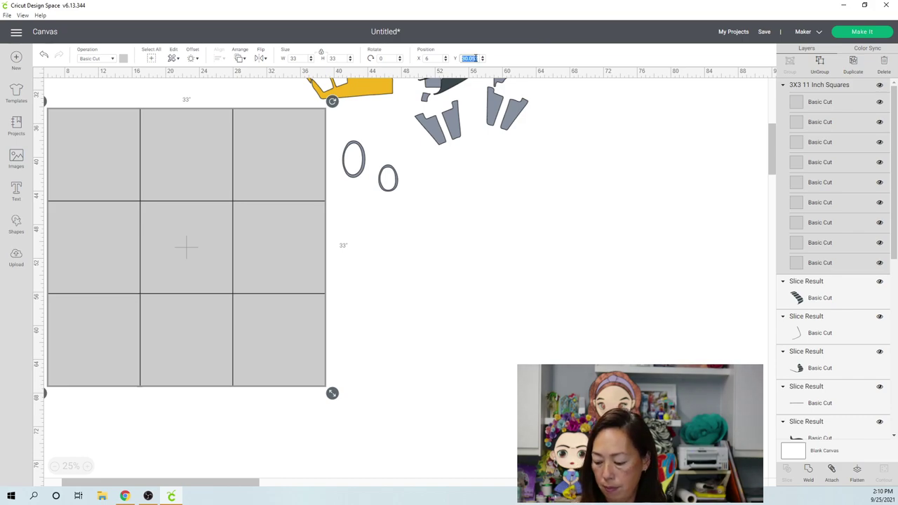
key(ctrl+z)
key(ctrl+y)
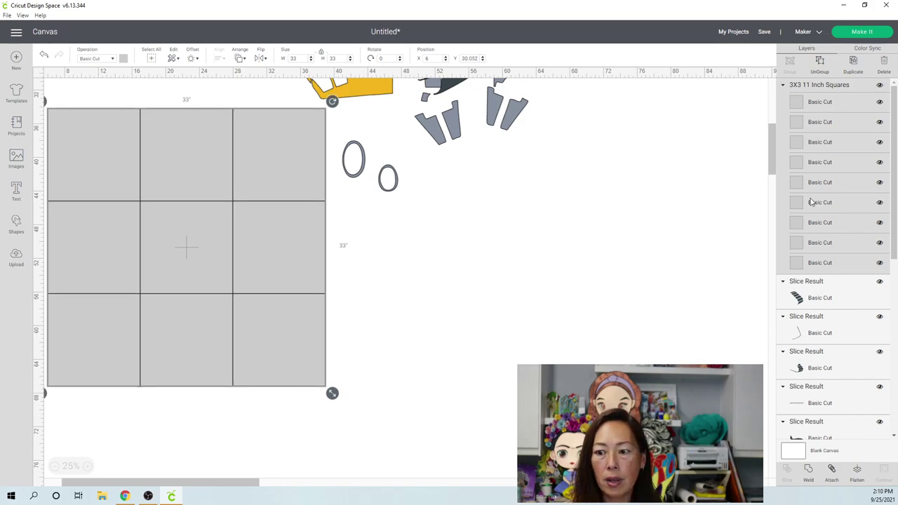
Step: Bring the black Wall E silhouette to the front and place it over the grid at about X 9.083, Y 30.952 in
scroll(896, 123, down, 10)
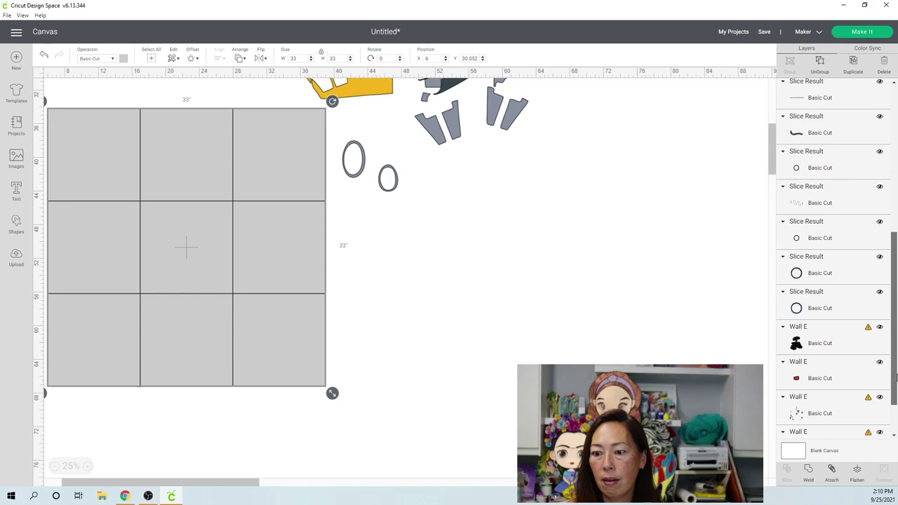
click(816, 293)
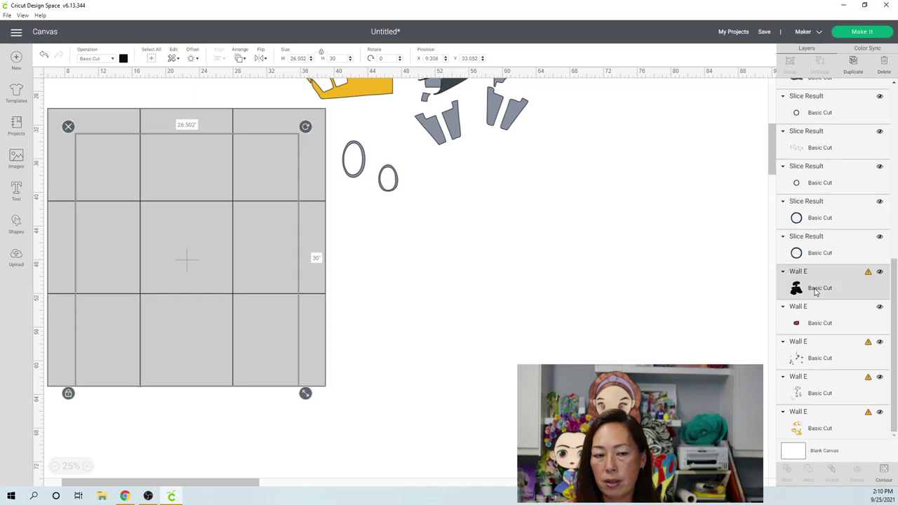
click(243, 61)
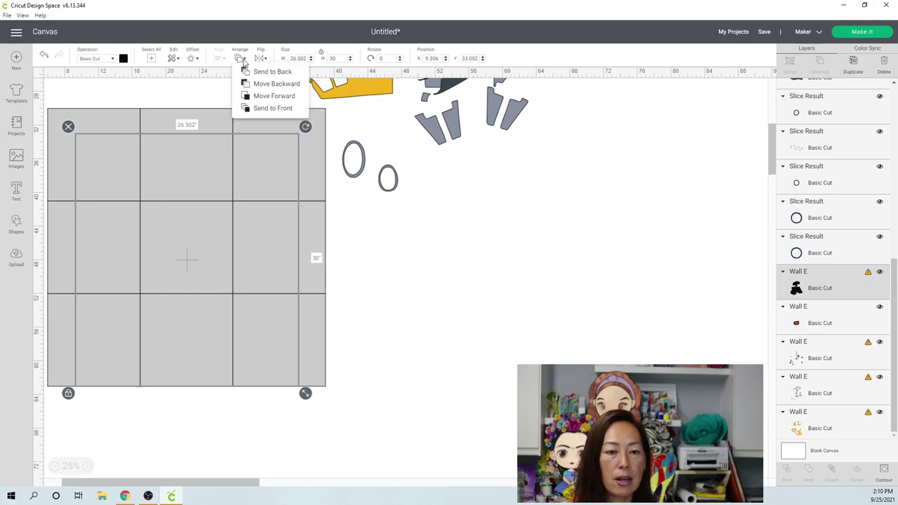
click(260, 108)
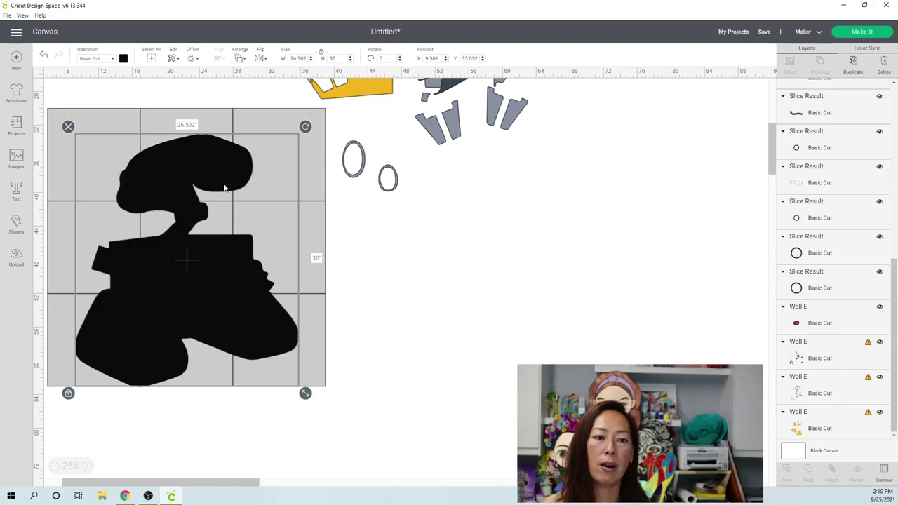
drag(194, 221, 191, 200)
click(391, 303)
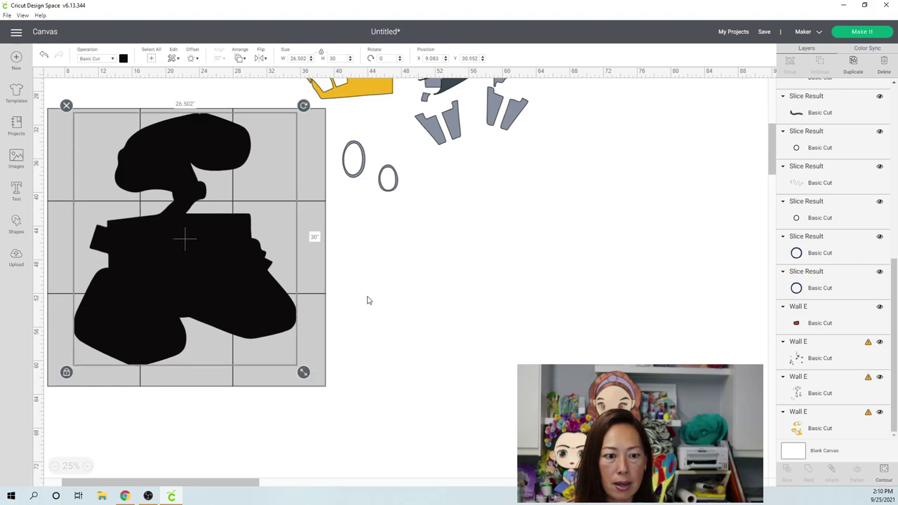
click(367, 299)
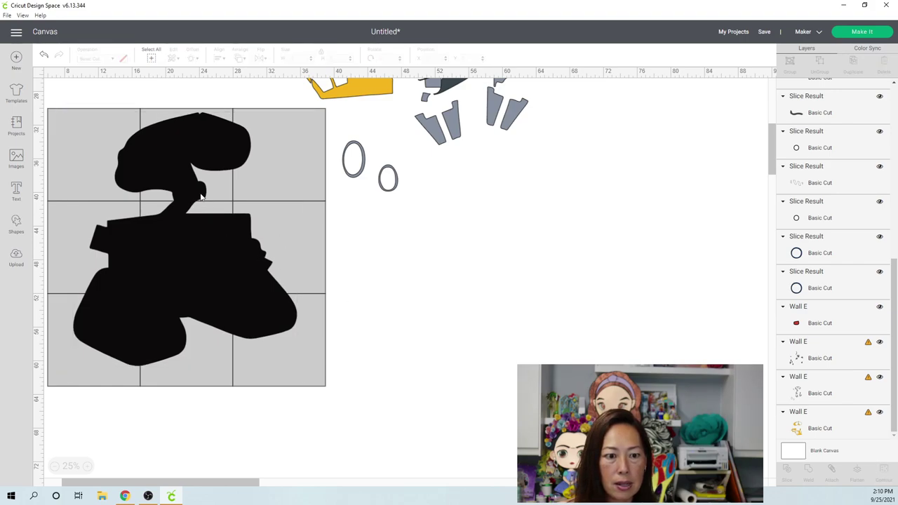
Step: Ungroup the 3x3 grid into separate squares and delete the right square of the top row
click(318, 135)
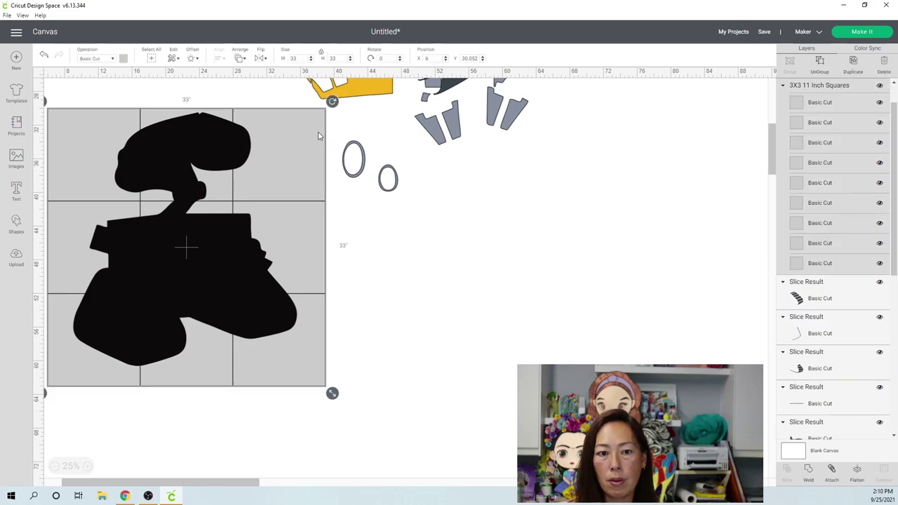
click(821, 63)
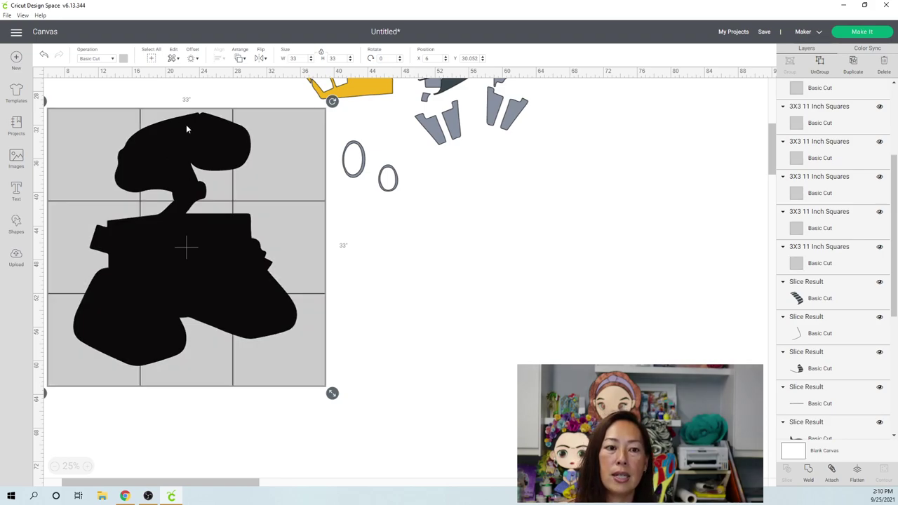
click(186, 128)
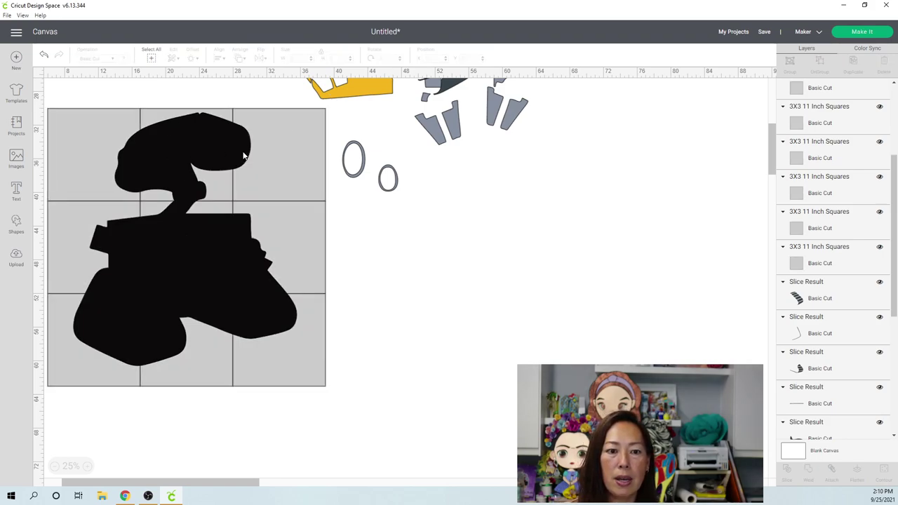
click(286, 172)
click(319, 163)
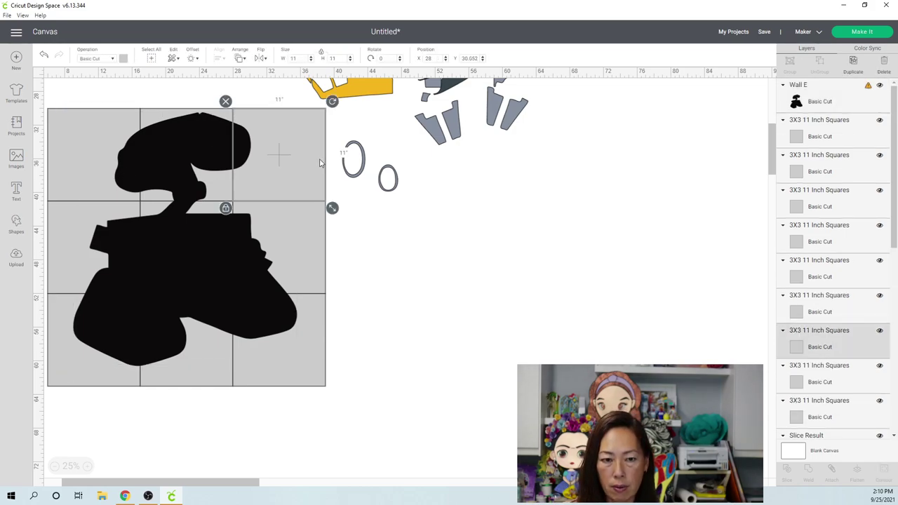
drag(319, 163, 111, 116)
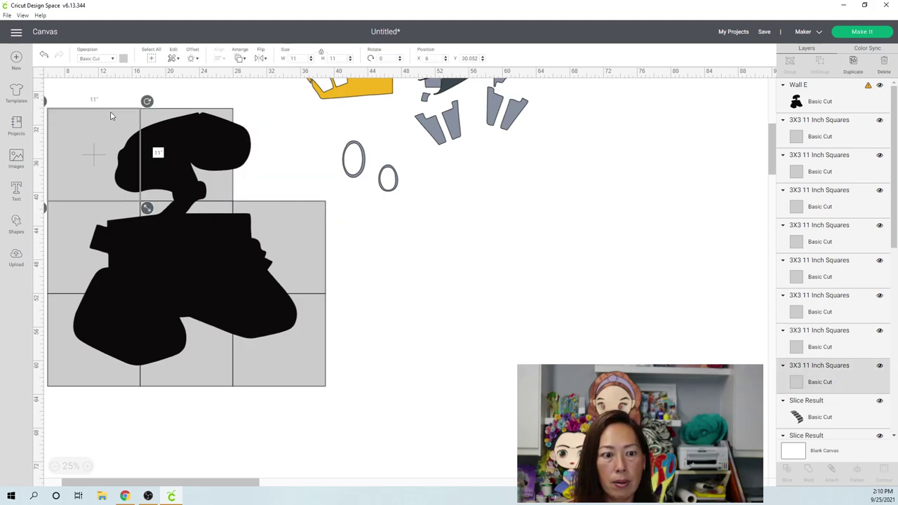
Step: Select the two remaining top-row squares together and shift them right to X 11.4 in so they cover the silhouette's head
shift+click(816, 341)
key(Right)
key(Right)
key(Right)
key(Right)
key(Right)
key(Right)
key(Right)
key(Right)
key(Right)
key(Right)
key(Right)
key(Right)
key(Right)
key(Right)
key(Right)
key(Right)
key(Right)
key(Right)
key(Right)
key(Right)
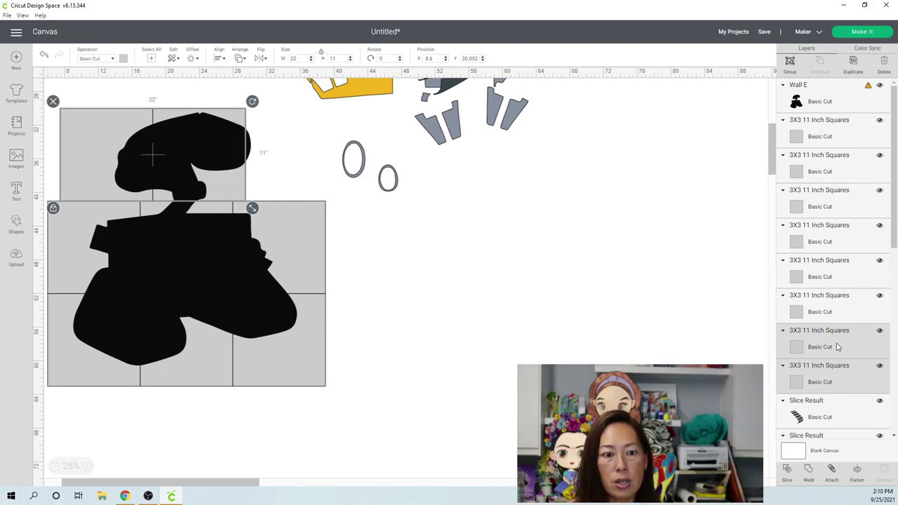
key(Right)
key(Right)
key(Right)
key(Right)
key(Right)
key(Right)
key(Right)
key(Right)
key(Right)
key(Right)
key(Right)
key(Right)
key(Right)
key(Right)
key(Right)
key(Right)
key(Right)
key(Right)
key(Right)
key(Right)
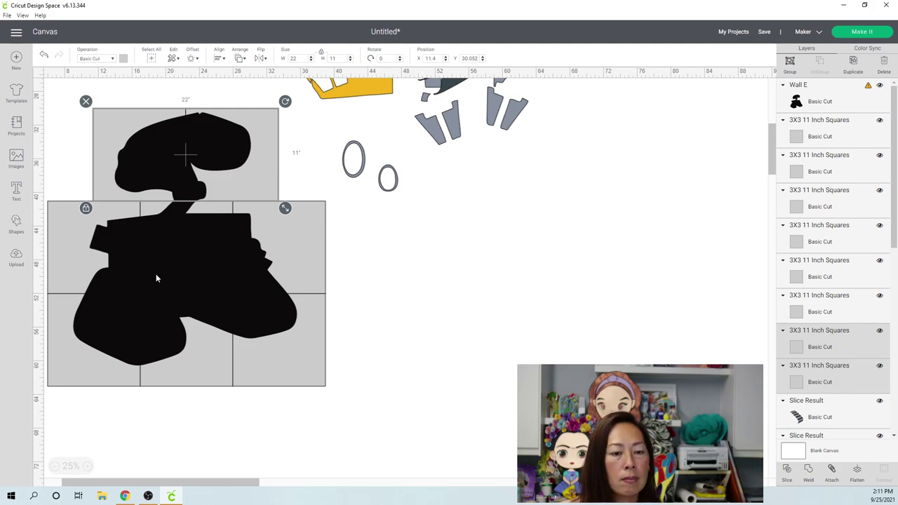
Step: Delete the right square of the middle row and shift the row's other two squares right to X 10.8 in
click(320, 230)
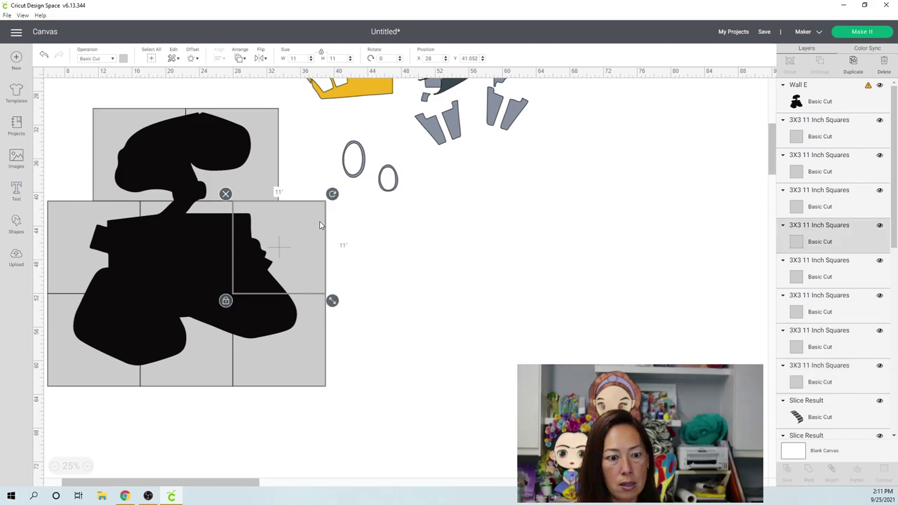
key(Delete)
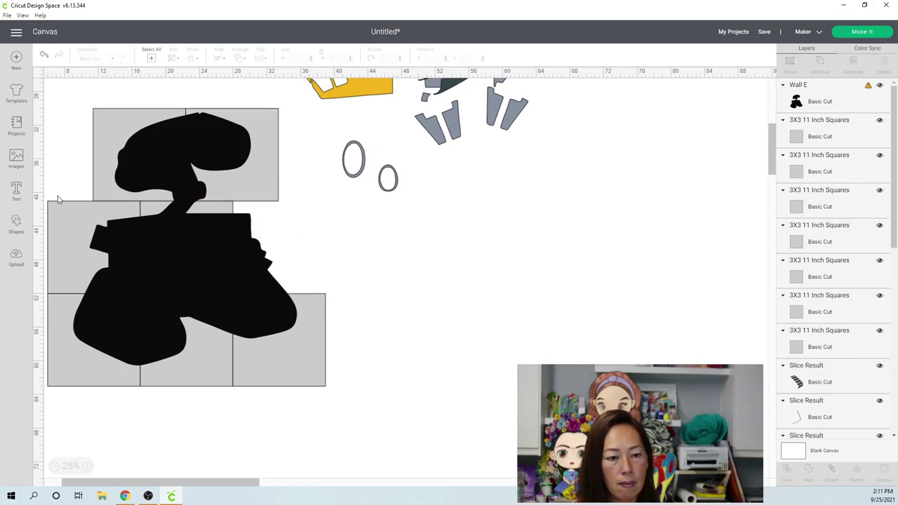
click(54, 213)
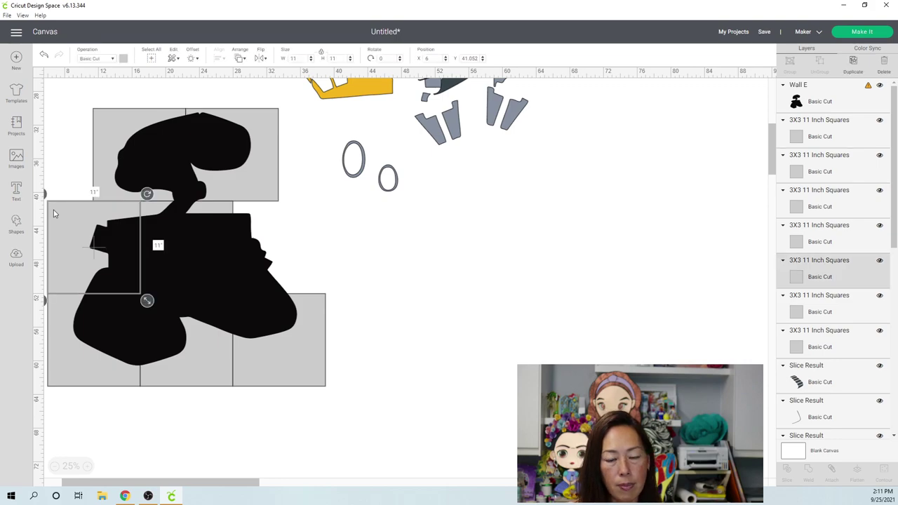
shift+click(828, 242)
key(Right)
key(Right)
key(Right)
key(Right)
key(Right)
key(Right)
key(Right)
key(Right)
key(Right)
key(Right)
key(Right)
key(Right)
key(Right)
key(Right)
key(Right)
key(Right)
key(Right)
key(Right)
key(Right)
key(Right)
key(Right)
key(Right)
key(Right)
key(Right)
key(Right)
key(Right)
key(Right)
key(Right)
key(Right)
key(Right)
key(Right)
key(Right)
key(Right)
key(Right)
key(Right)
key(Right)
key(Right)
key(Right)
key(Right)
key(Right)
key(Right)
key(Right)
key(Right)
key(Right)
key(Right)
key(Right)
key(Right)
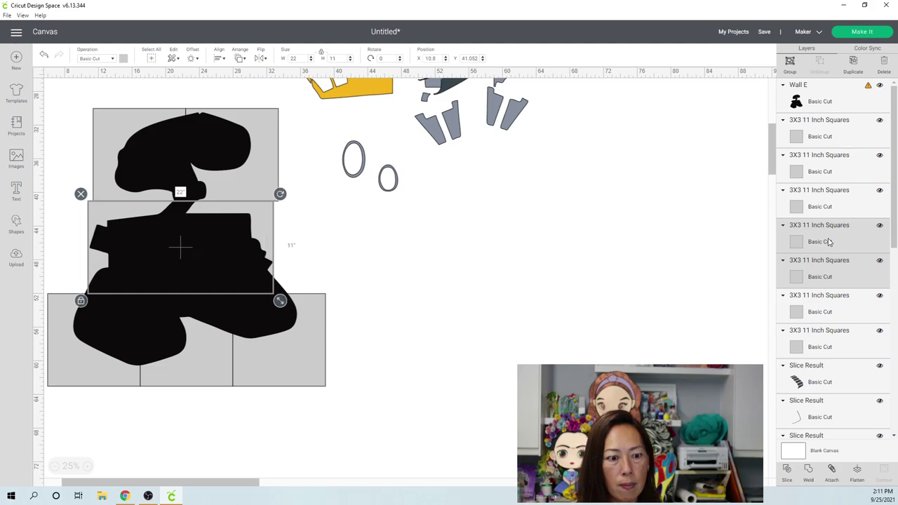
Step: Nudge the two middle-row squares back left to X 10.2 in, and undo the last two nudges
key(Left)
key(Left)
key(Left)
key(Left)
key(Left)
key(Left)
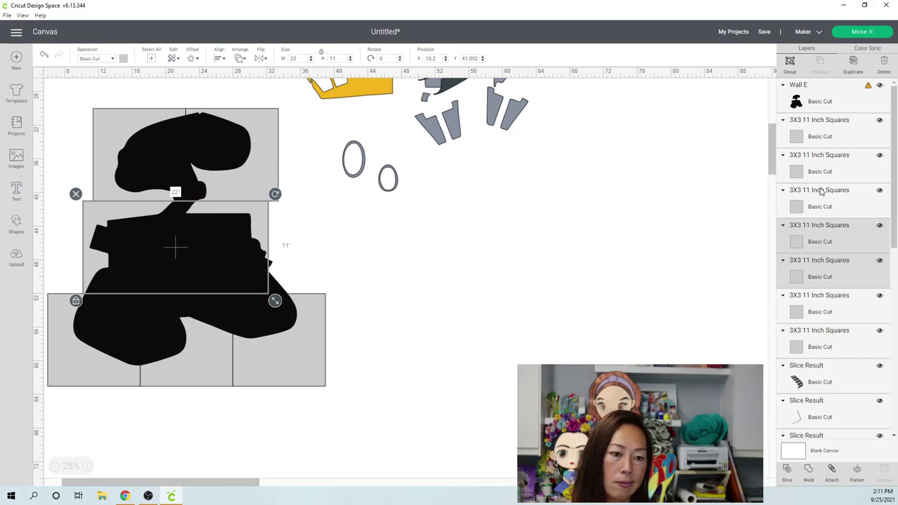
click(45, 57)
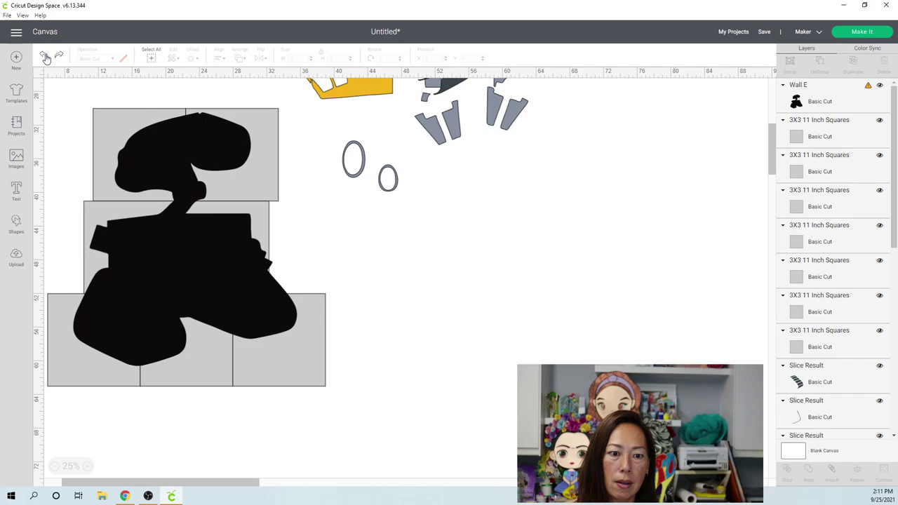
click(46, 57)
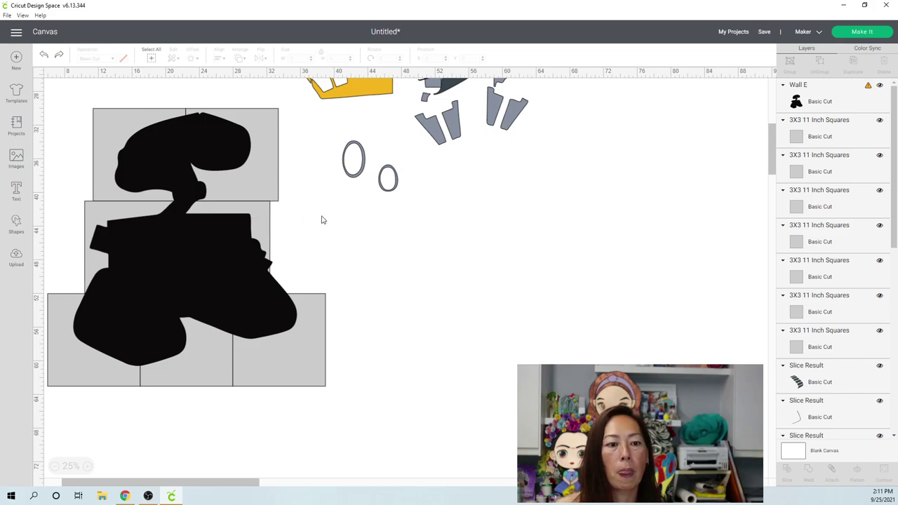
Step: Select the middle row's two squares together and shift them left to X 7 in
click(318, 365)
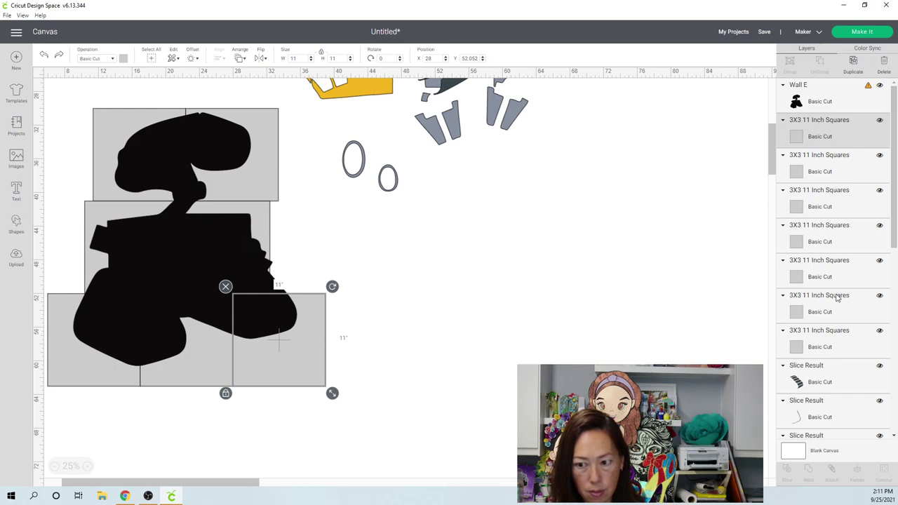
click(834, 263)
shift+click(835, 242)
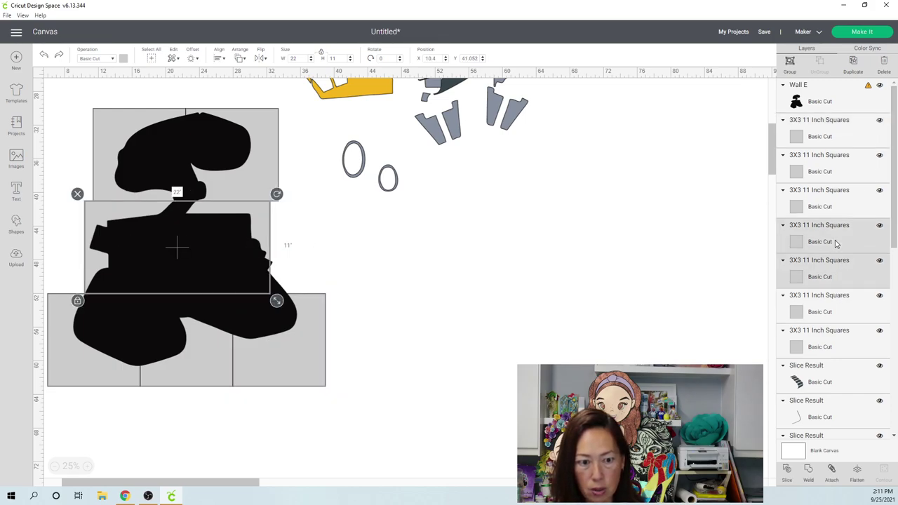
key(Left)
key(Left)
key(Left)
key(Left)
key(Left)
key(Left)
key(Left)
key(Left)
key(Left)
key(Left)
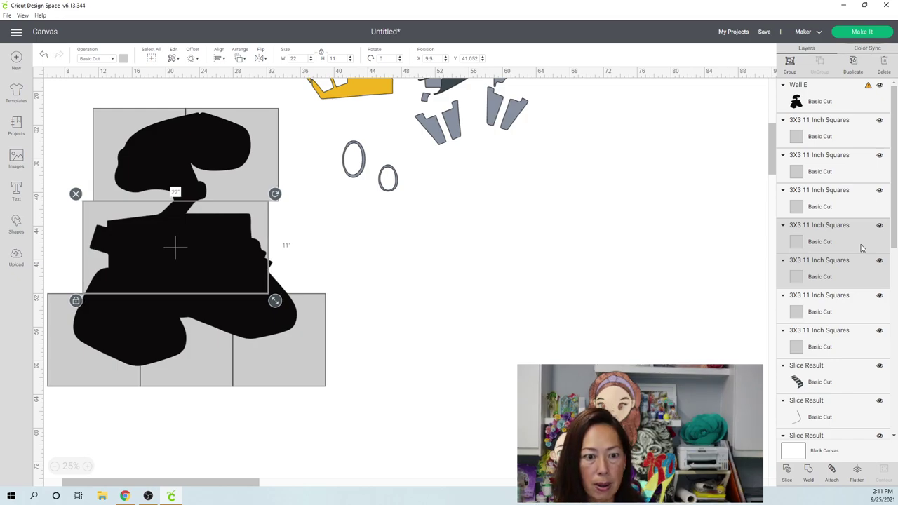
key(Left)
key(Left)
key(Left)
key(Left)
key(Left)
key(Left)
key(Left)
key(Left)
key(Left)
key(Left)
key(Left)
key(Left)
key(Left)
key(Left)
key(Left)
key(Left)
key(Left)
key(Left)
key(Left)
key(Left)
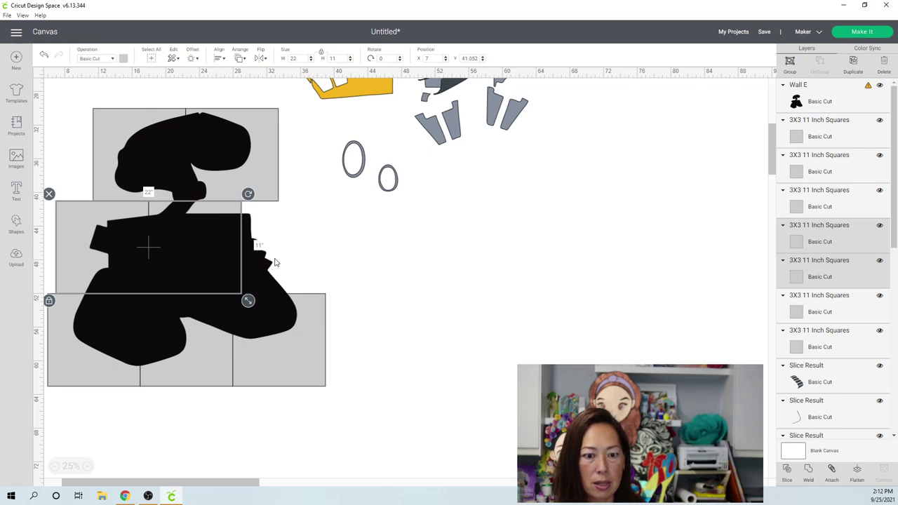
click(465, 318)
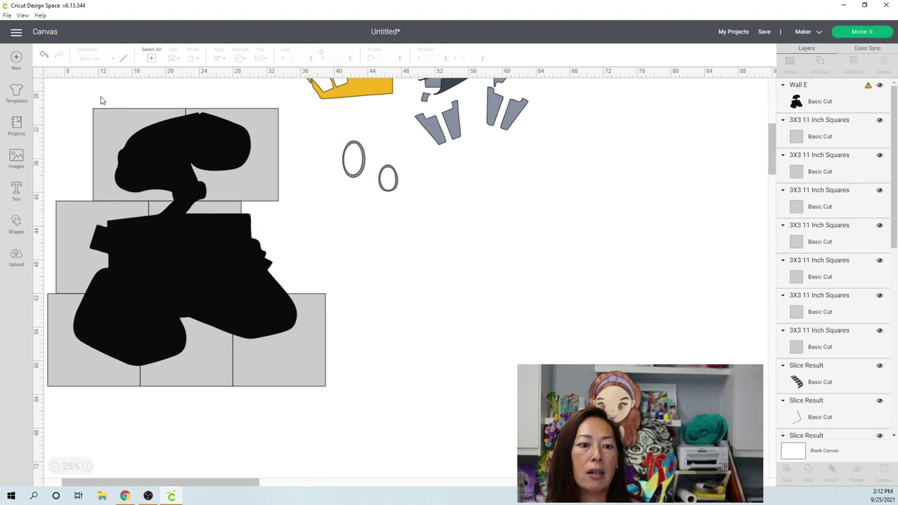
Step: Slice the black silhouette with the top row's left square and then with its right square
drag(79, 90, 103, 117)
click(204, 144)
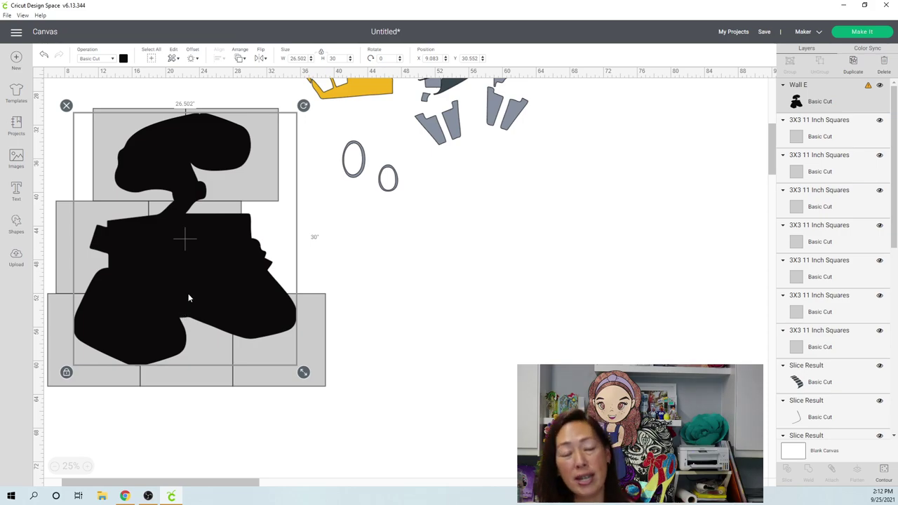
click(96, 91)
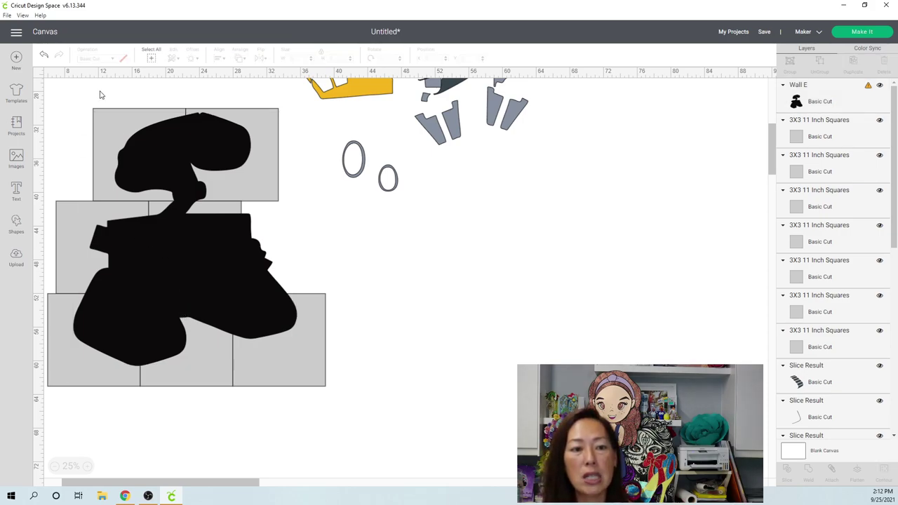
drag(99, 88, 155, 163)
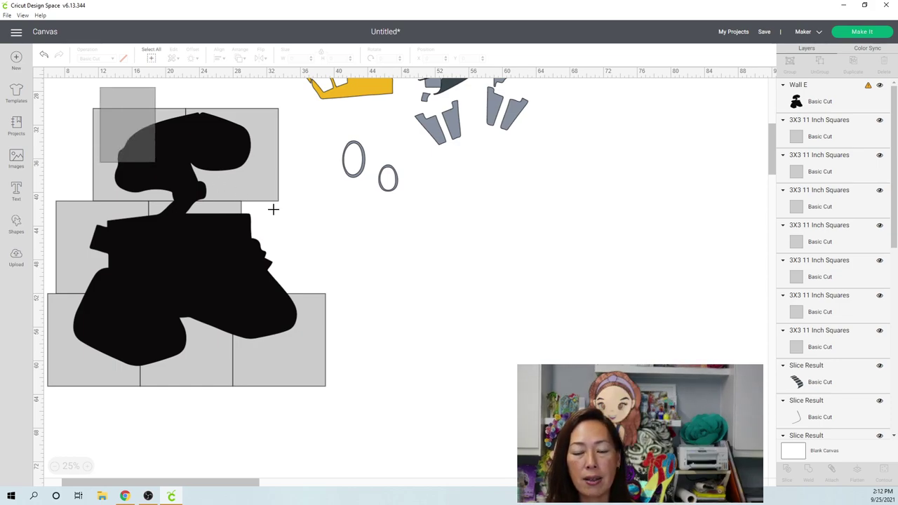
drag(257, 201, 256, 201)
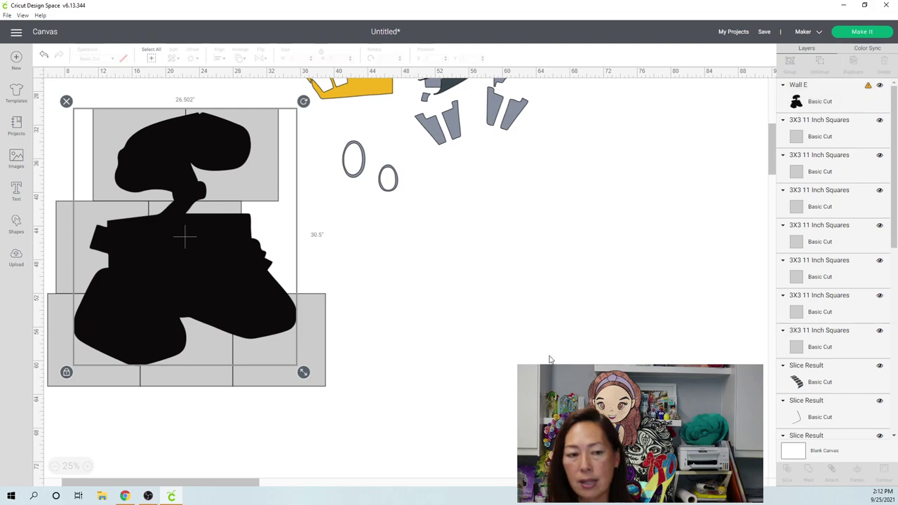
click(363, 265)
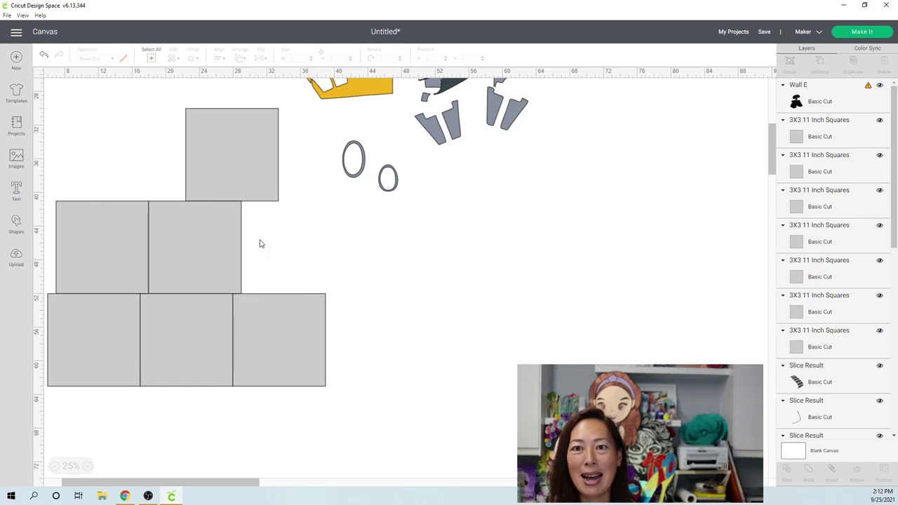
key(ctrl+z)
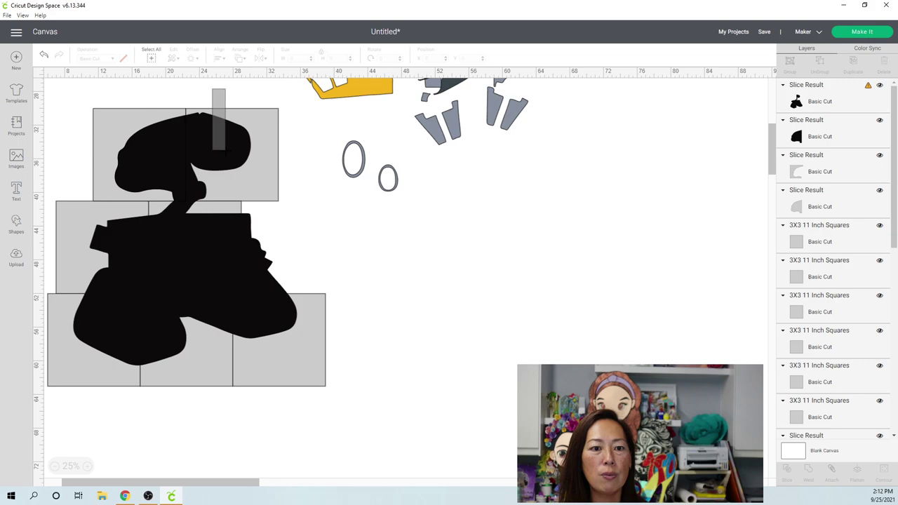
click(247, 165)
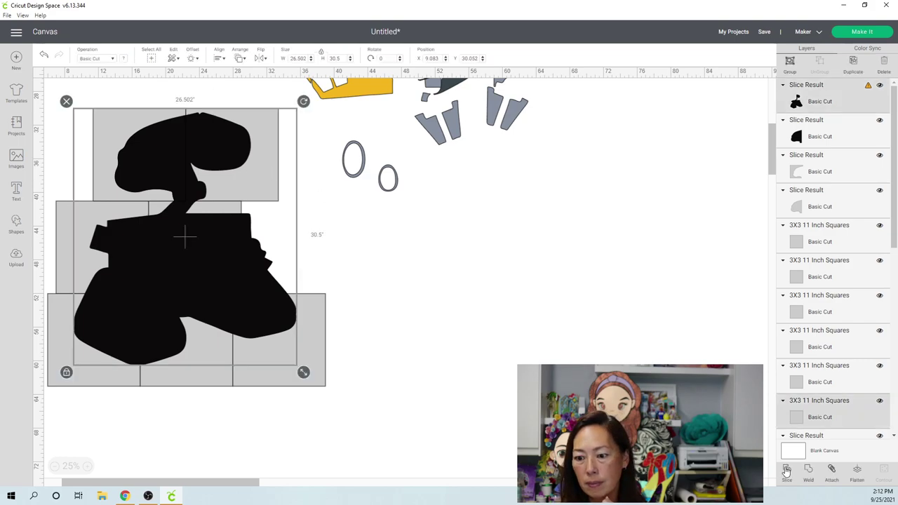
click(311, 274)
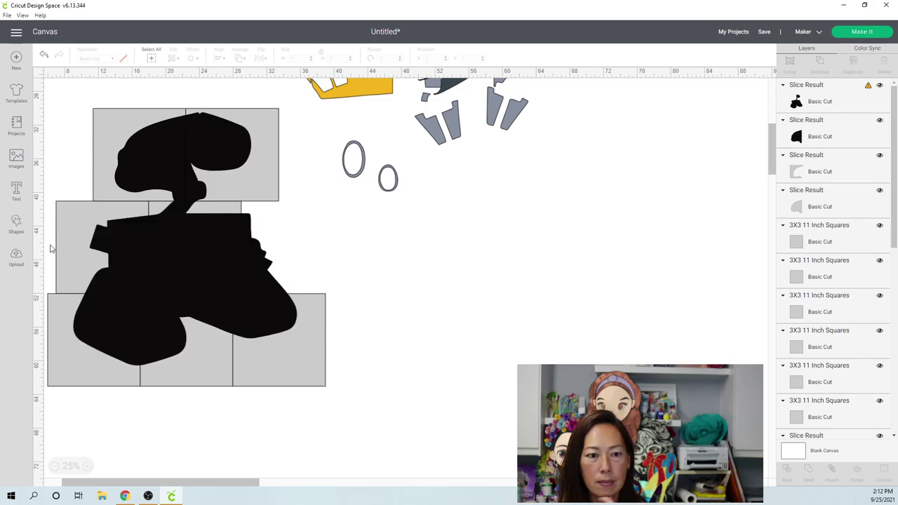
Step: Slice the remaining silhouette with the left square of the middle row and the left square of the bottom row
drag(49, 240, 99, 254)
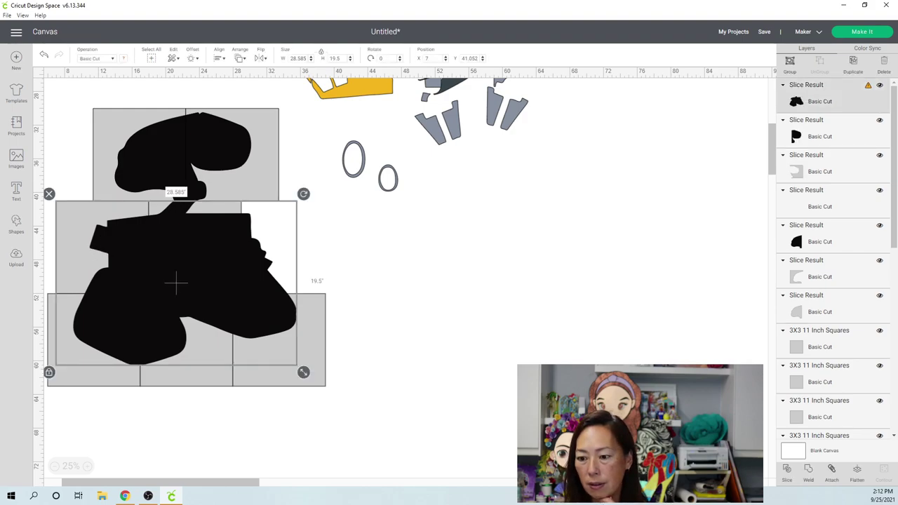
click(355, 450)
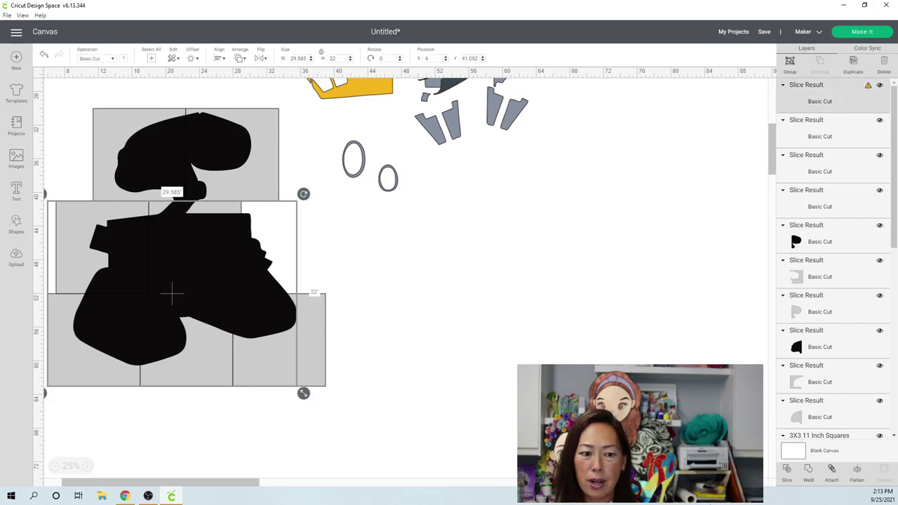
click(790, 473)
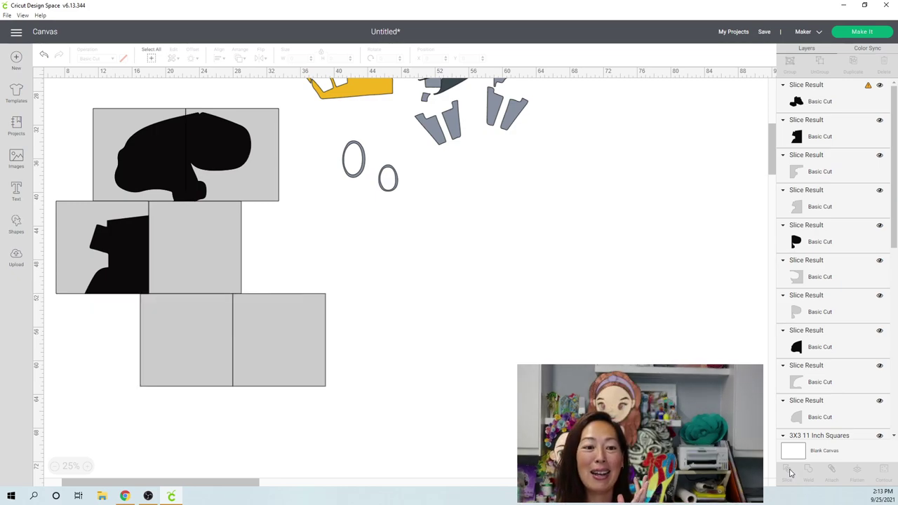
key(ctrl+z)
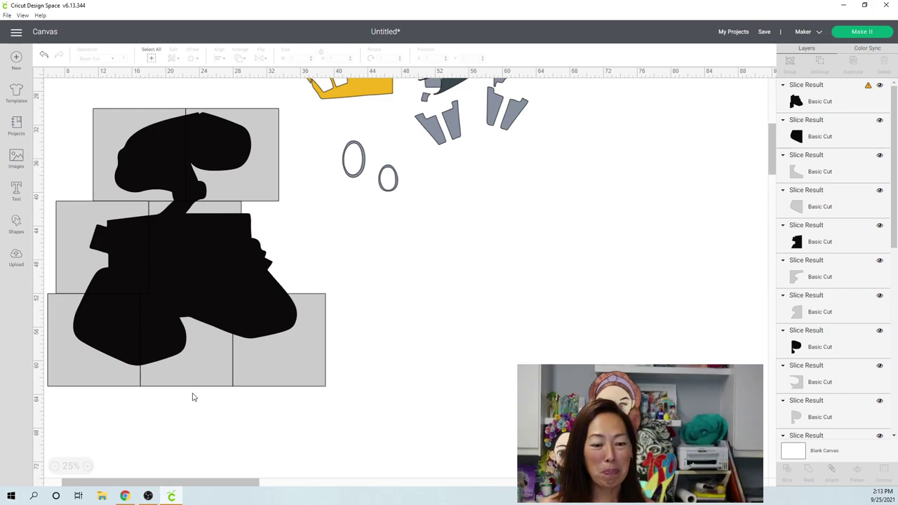
Step: Slice the remaining silhouette with the bottom row's middle square and its right square
drag(198, 425, 156, 335)
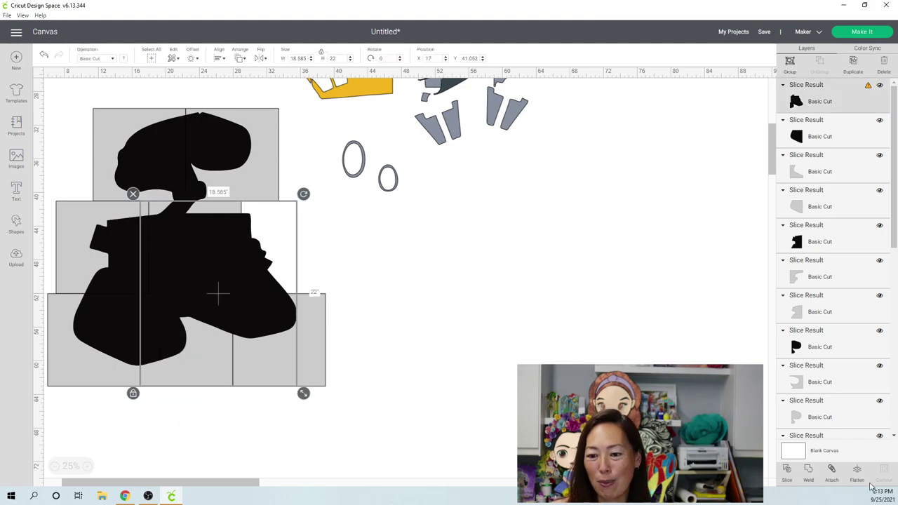
click(351, 339)
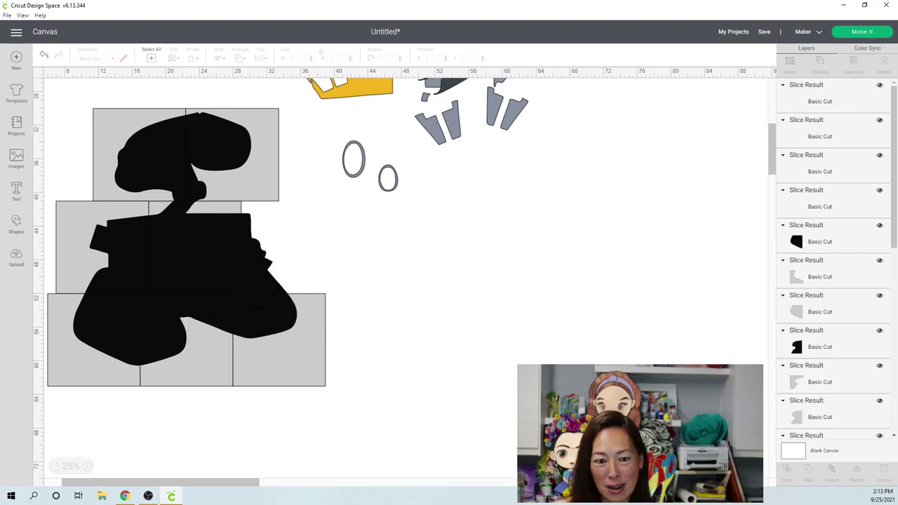
click(231, 291)
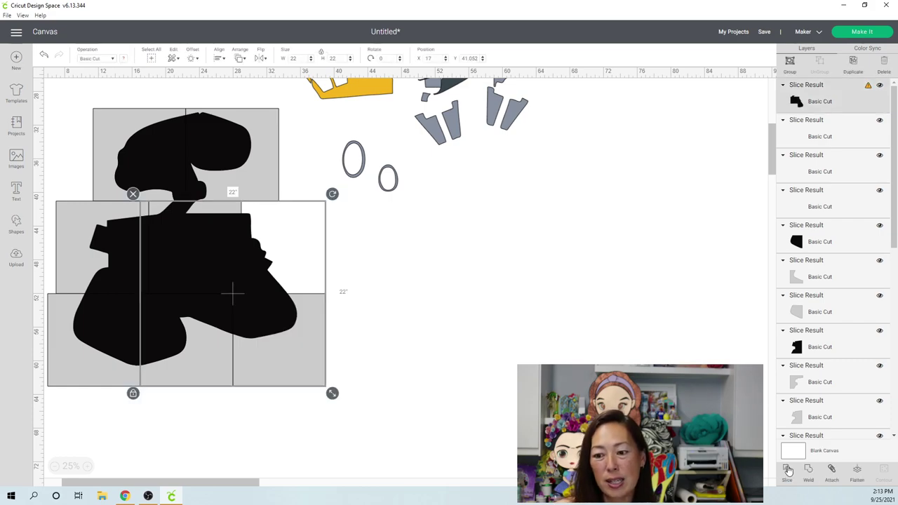
click(788, 469)
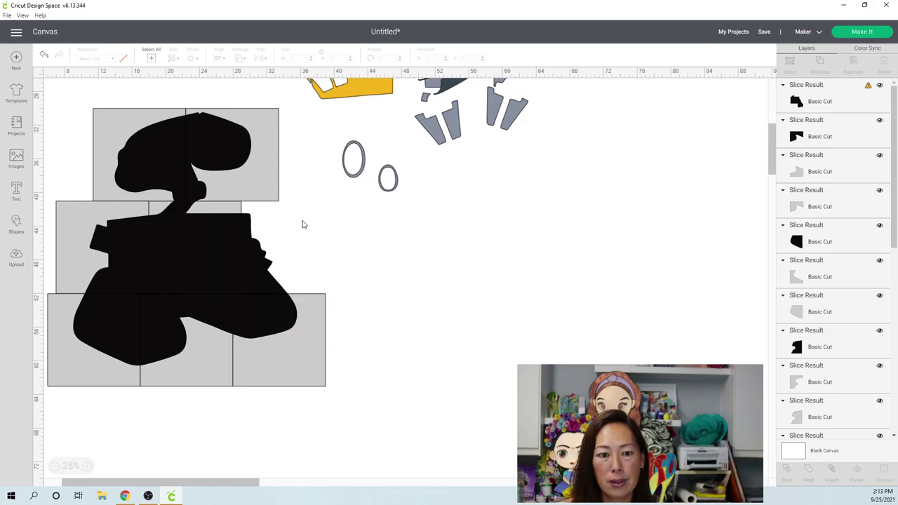
Step: Slice the remaining silhouette with the right square of the middle row
drag(302, 217, 226, 213)
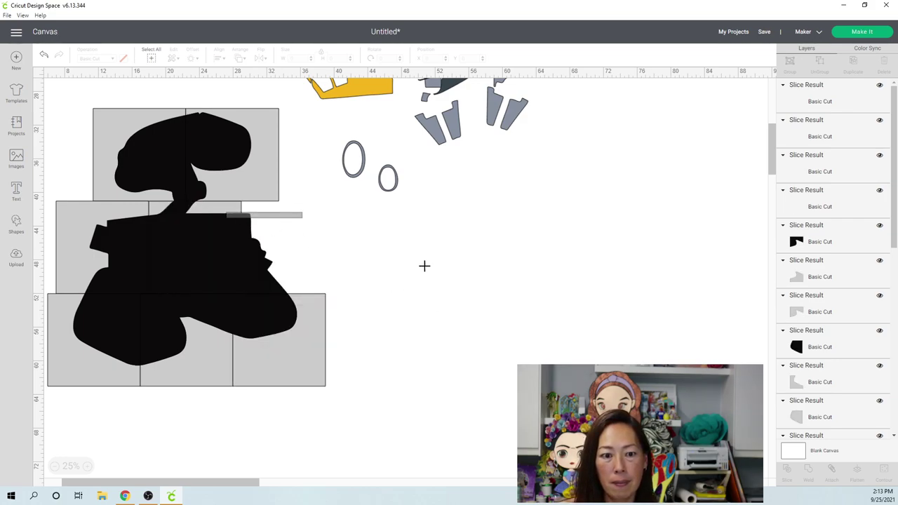
click(214, 246)
click(365, 285)
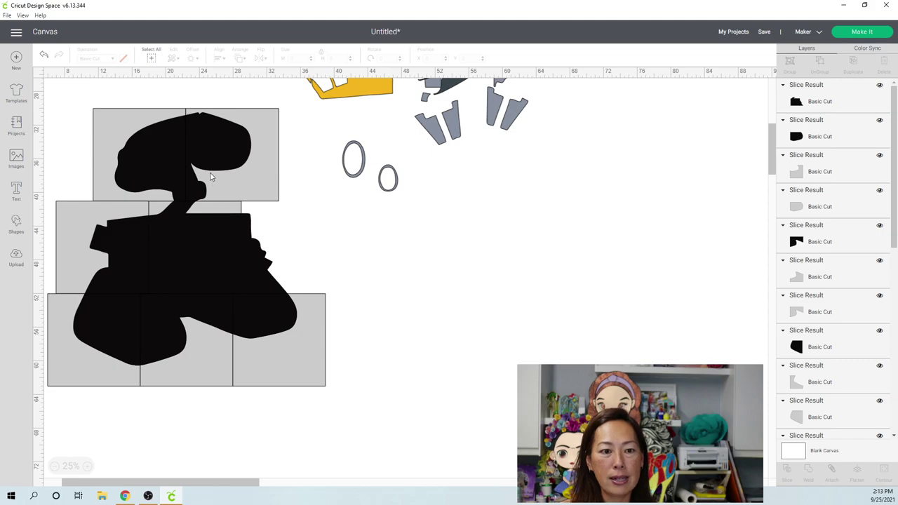
Step: Move the two black head pieces off the squares to the empty canvas beneath the grey parts, placing them side by side
click(215, 146)
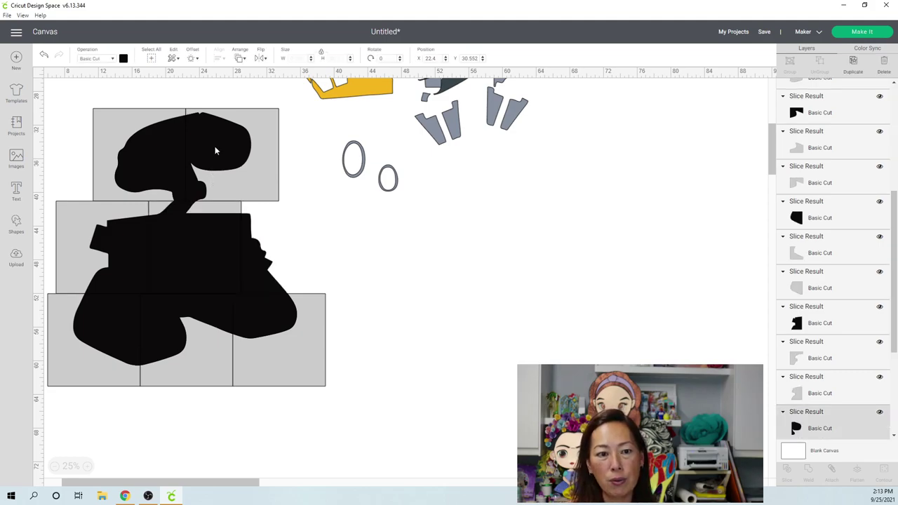
drag(214, 149, 534, 224)
click(155, 155)
drag(155, 154, 435, 212)
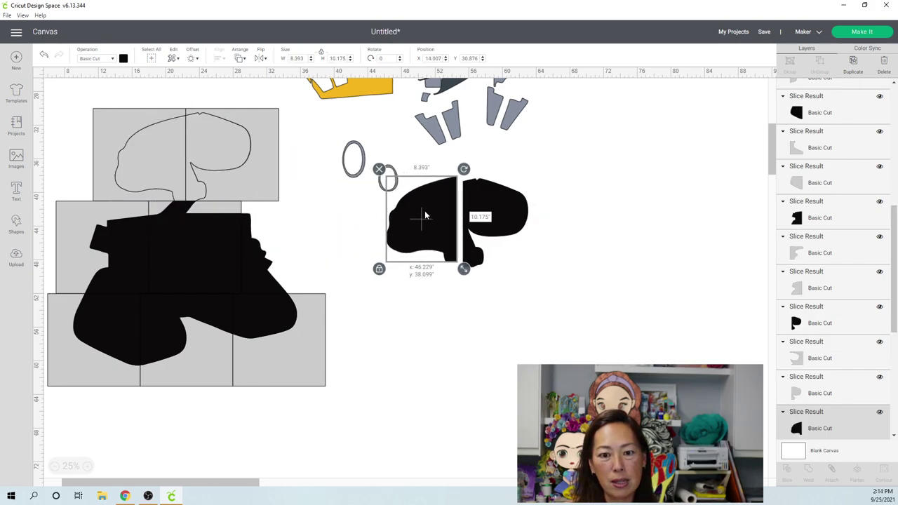
Step: Move the black left body piece off the middle row to X 44.552, Y 48.794 in, below the head pieces
click(259, 256)
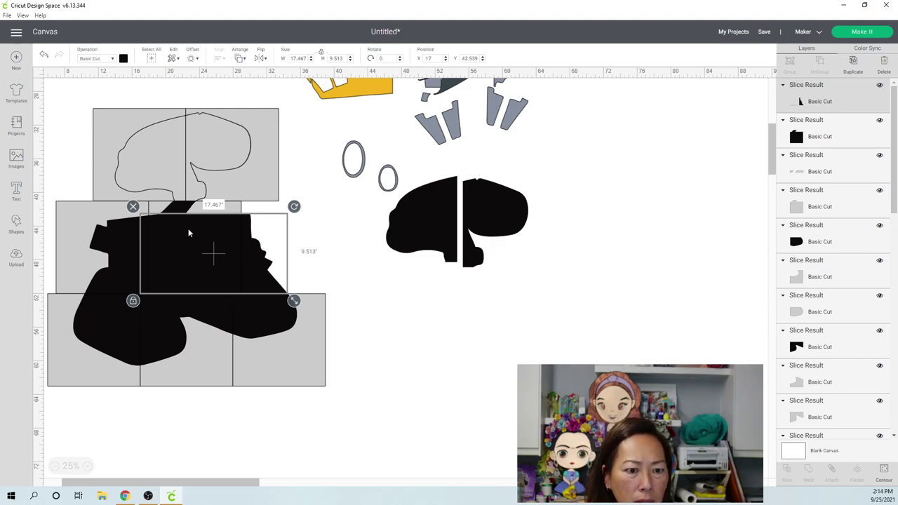
click(105, 243)
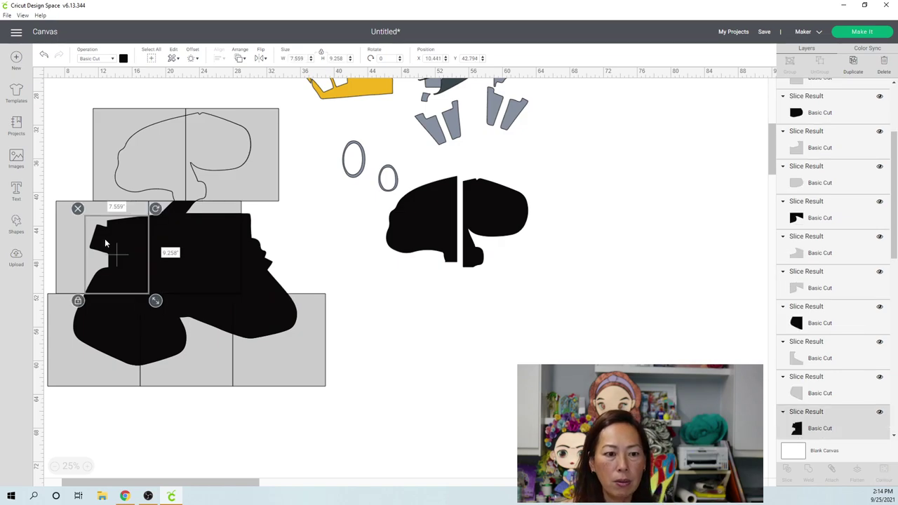
drag(119, 260, 393, 295)
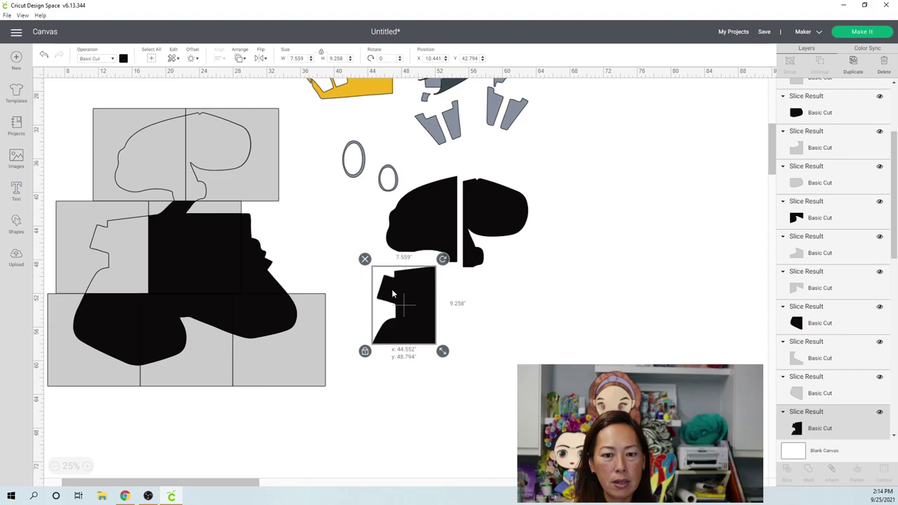
Step: Move the three black foot pieces off the bottom row and line them up side by side below the left body piece
drag(102, 329, 390, 386)
drag(168, 325, 387, 363)
click(387, 363)
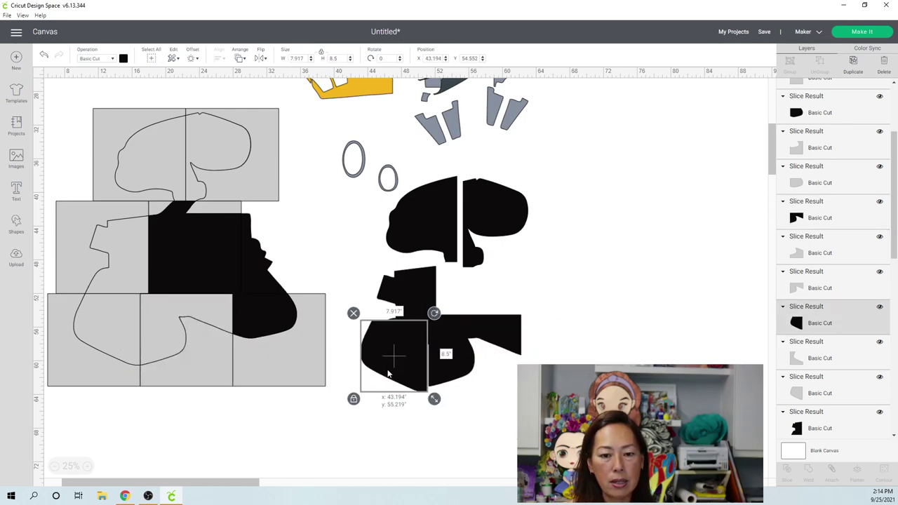
click(416, 290)
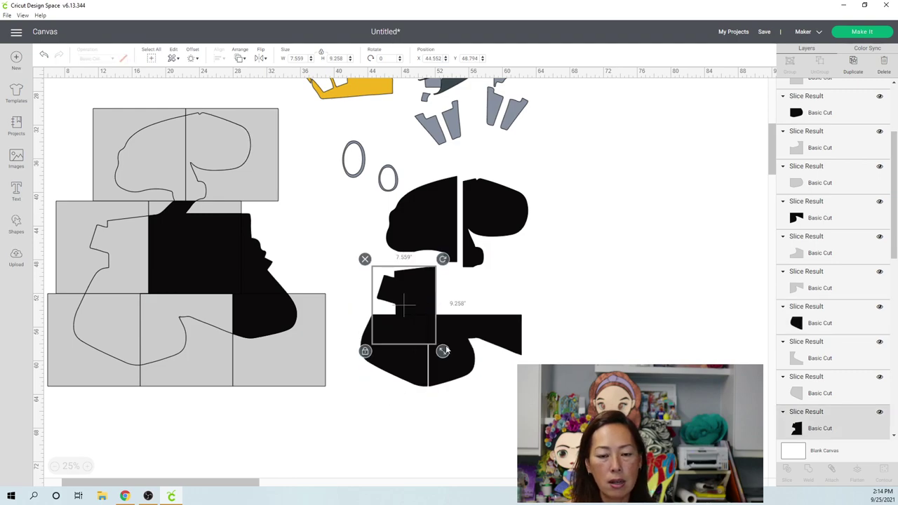
drag(250, 303, 483, 327)
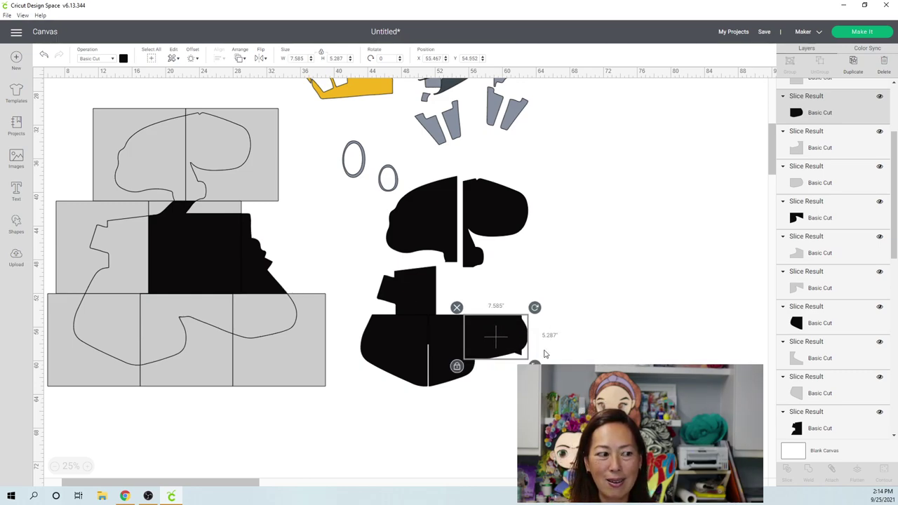
Step: Move the black right body piece and the 11-inch centre body piece over to the other pieces, hiding the right piece's stray line contour
drag(194, 255, 434, 273)
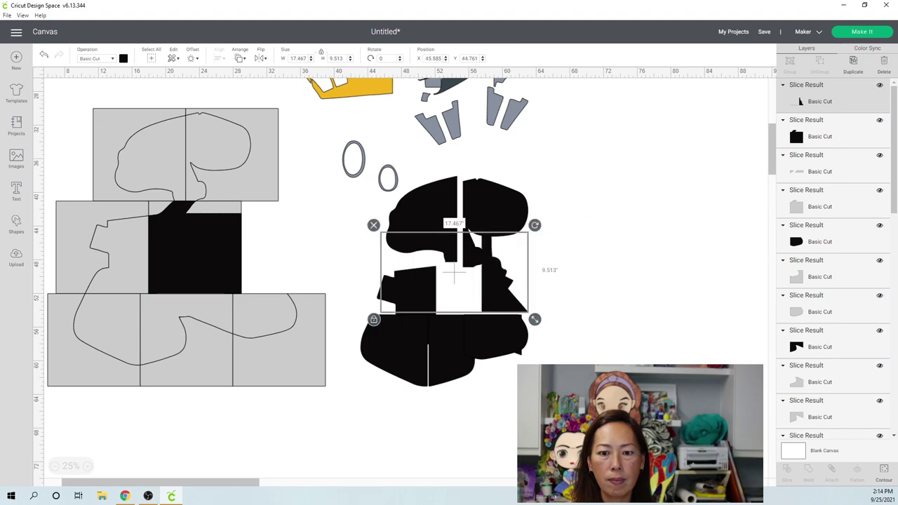
click(884, 472)
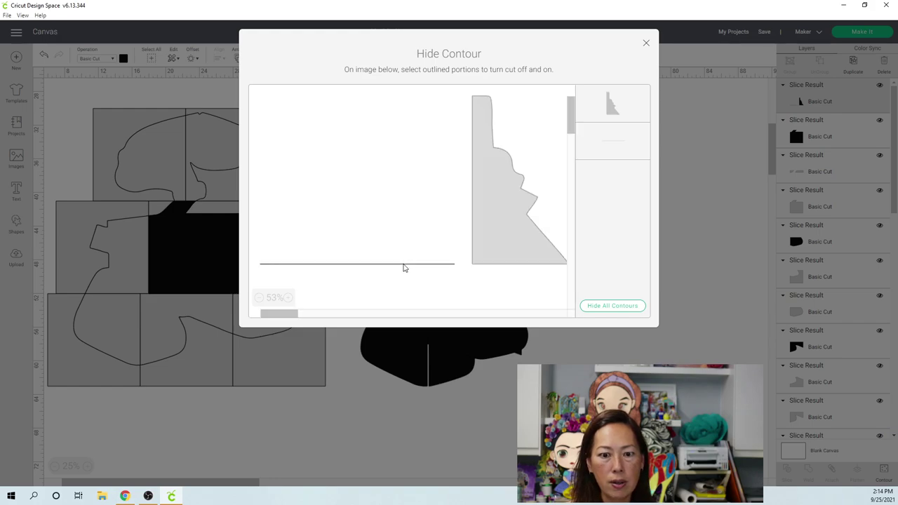
click(403, 265)
click(643, 44)
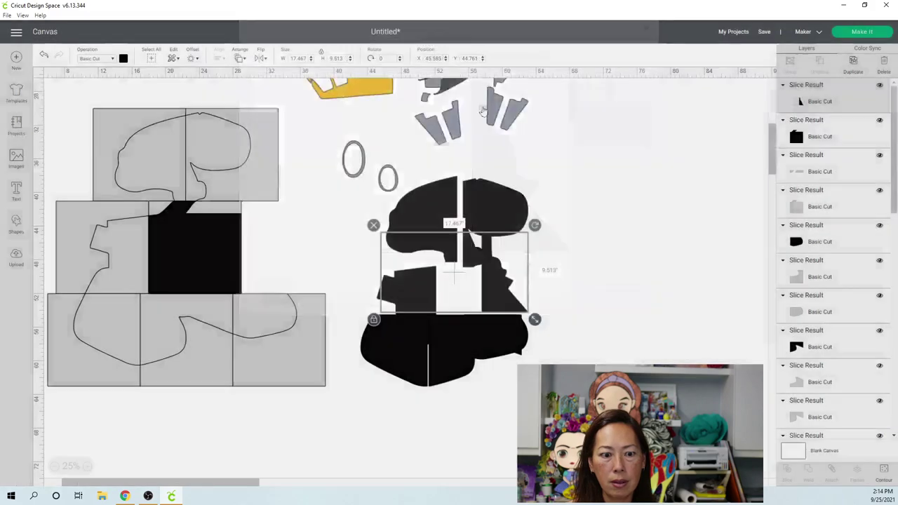
drag(215, 241, 483, 269)
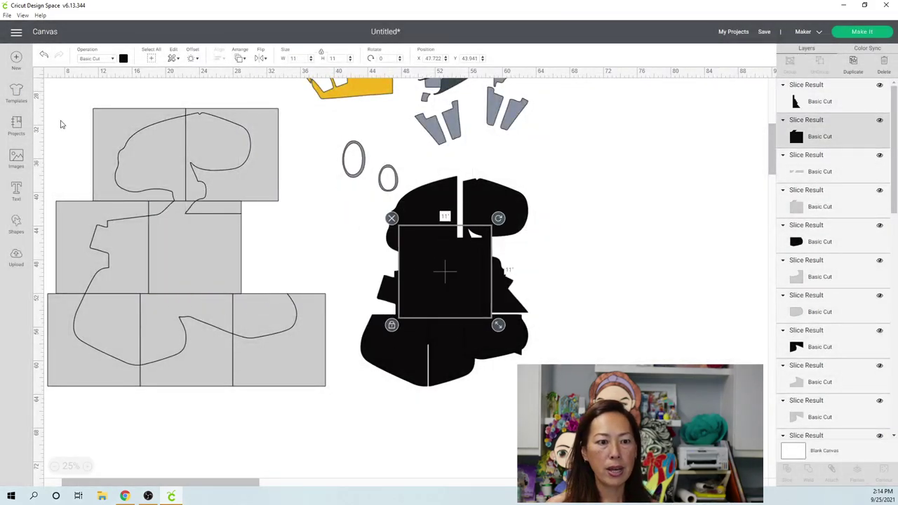
Step: Delete all the leftover grey square slices and move the two black head pieces side by side into the cleared area
drag(51, 96, 99, 198)
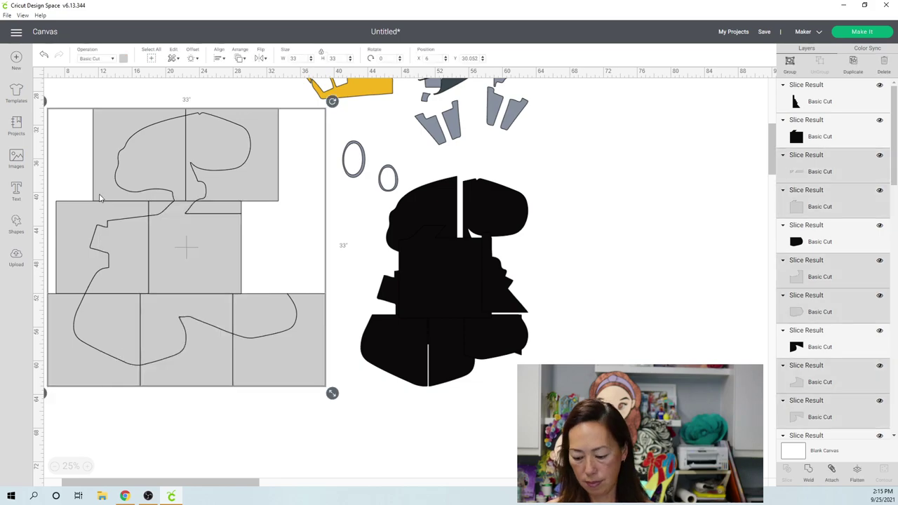
key(Delete)
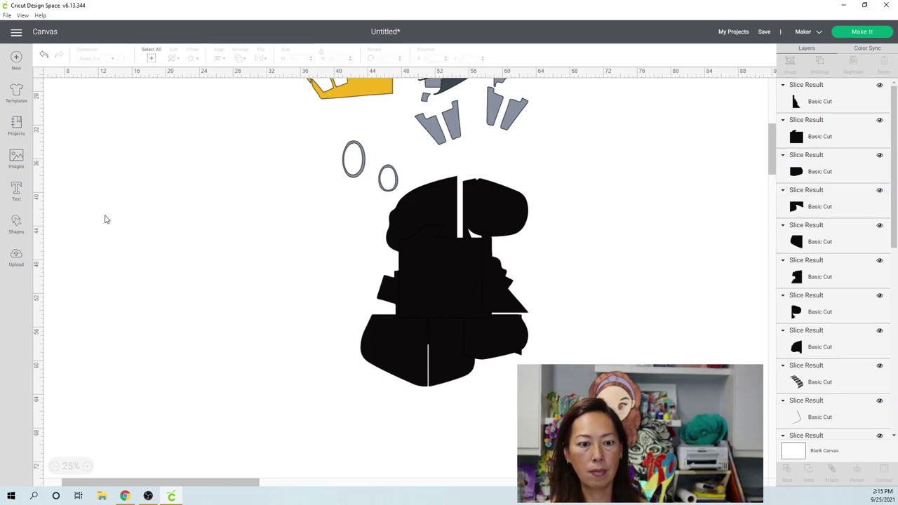
drag(393, 215, 121, 212)
drag(508, 222, 233, 213)
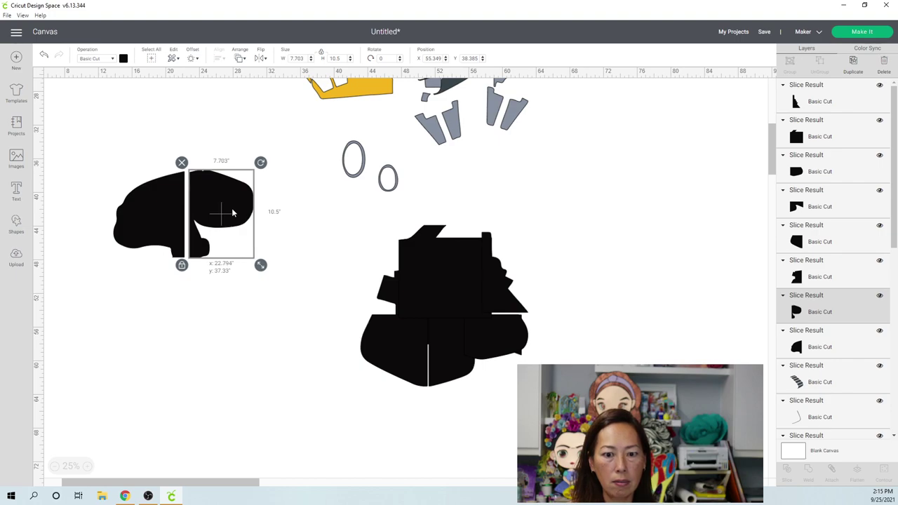
mouse_move(231, 213)
mouse_down()
mouse_move(219, 211)
mouse_move(231, 209)
mouse_move(232, 220)
mouse_up()
Step: Move the black body pieces and two of the black foot pieces beneath the relocated head pieces
drag(439, 247, 187, 323)
drag(424, 279, 150, 322)
drag(501, 305, 287, 379)
click(409, 345)
drag(409, 345, 162, 348)
drag(495, 330, 242, 380)
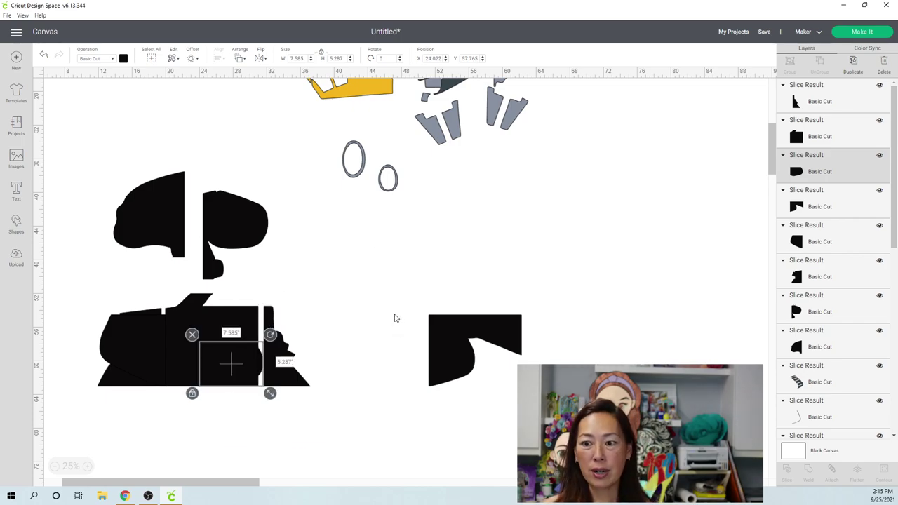
Step: Move the whole yellow Wall E layer away from the grey parts, into the space below the striped arm
scroll(393, 317, up, 1)
scroll(294, 300, up, 1)
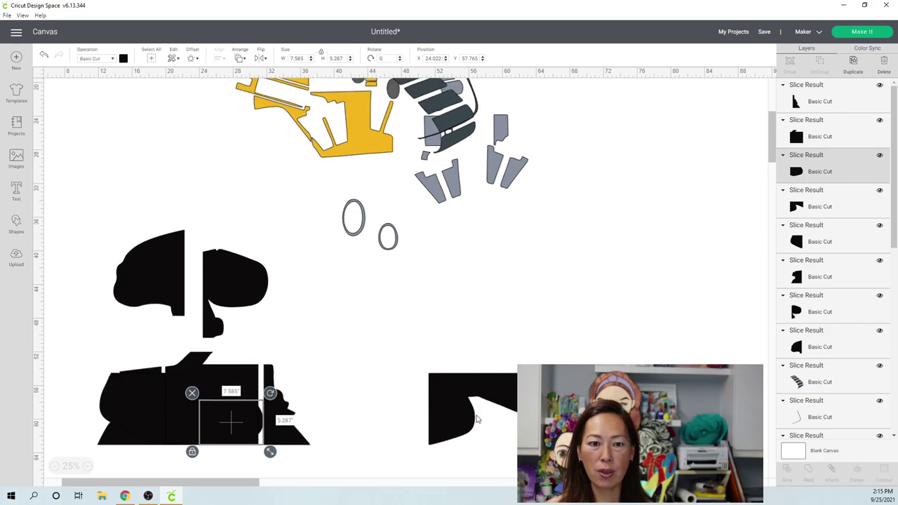
scroll(327, 327, up, 4)
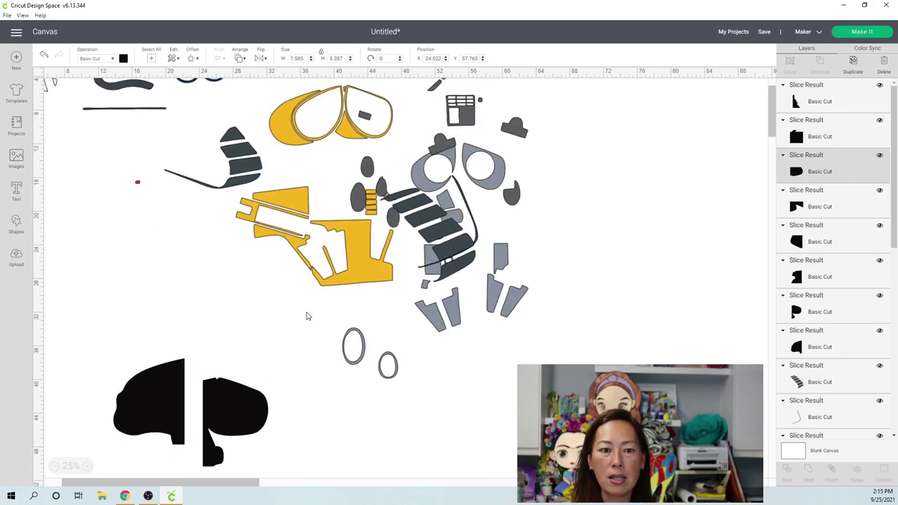
scroll(358, 169, up, 1)
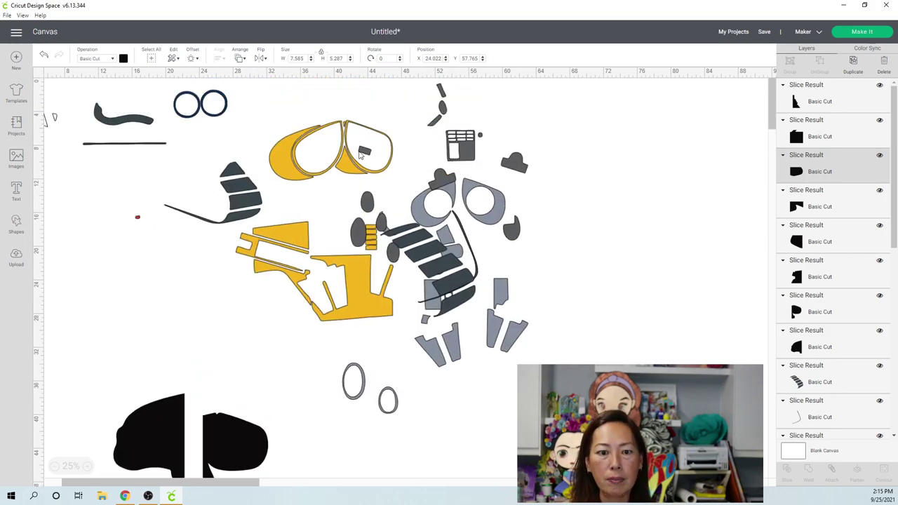
click(345, 158)
drag(345, 158, 225, 306)
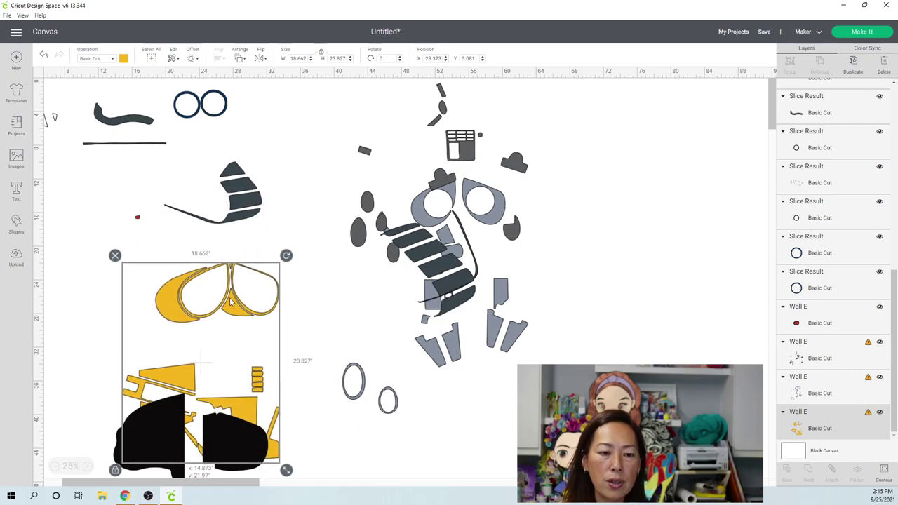
Step: Add a square enlarged to 17.833 in over the yellow eye pieces and slice it with the yellow layer
click(19, 226)
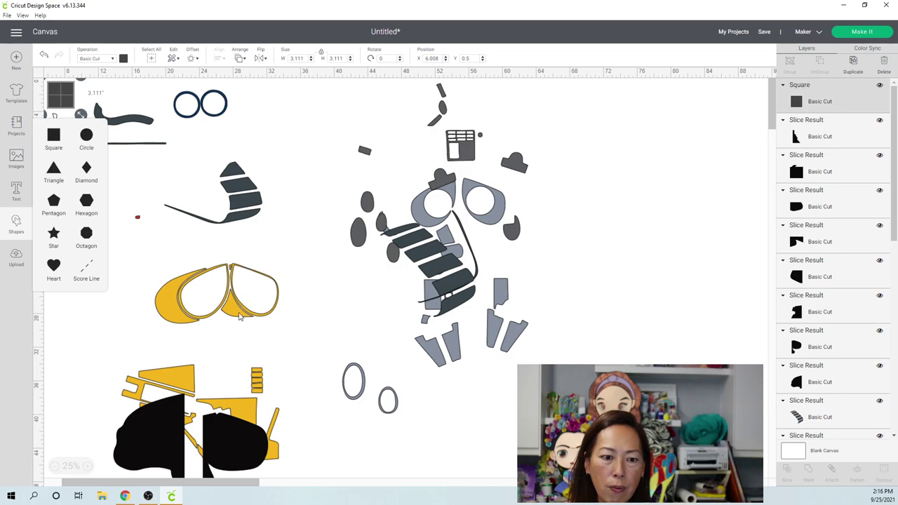
drag(61, 101, 313, 410)
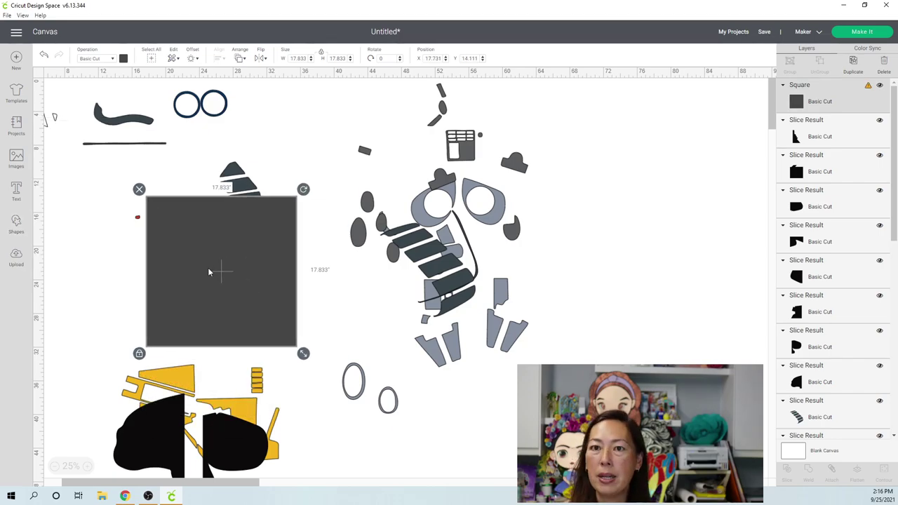
drag(78, 294, 208, 330)
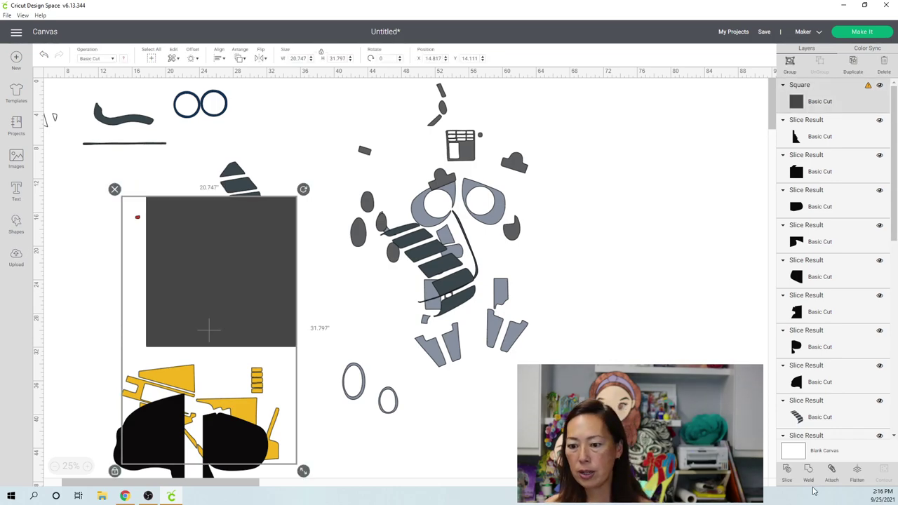
click(298, 191)
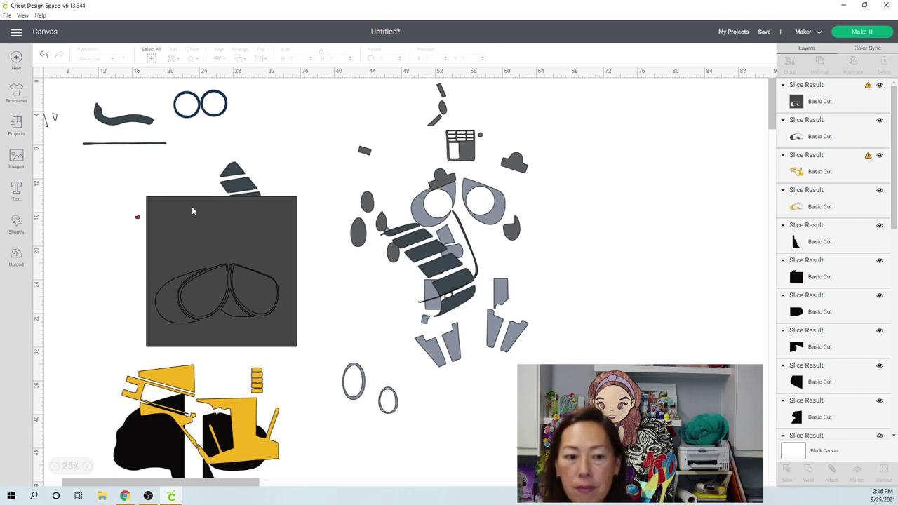
Step: Move the sliced dark square off the eyes and delete the dark grey eye-shaped slice result
click(198, 210)
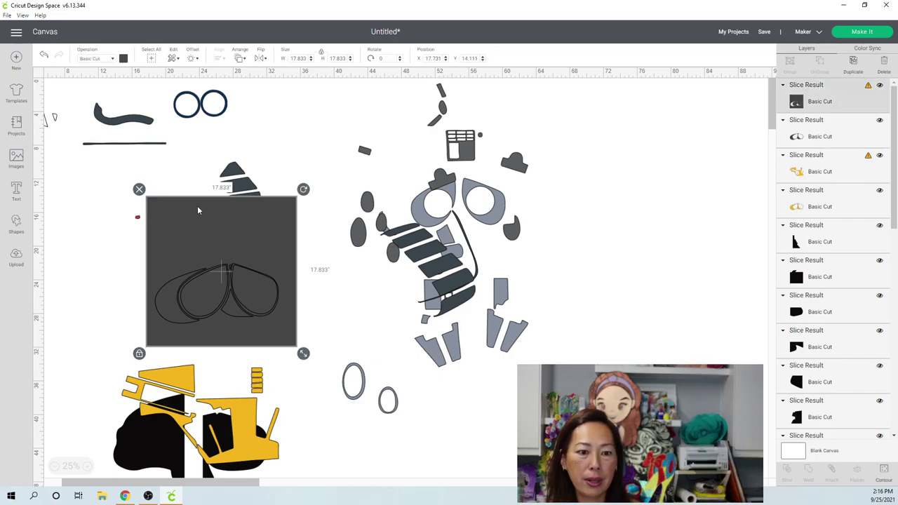
drag(213, 207, 316, 117)
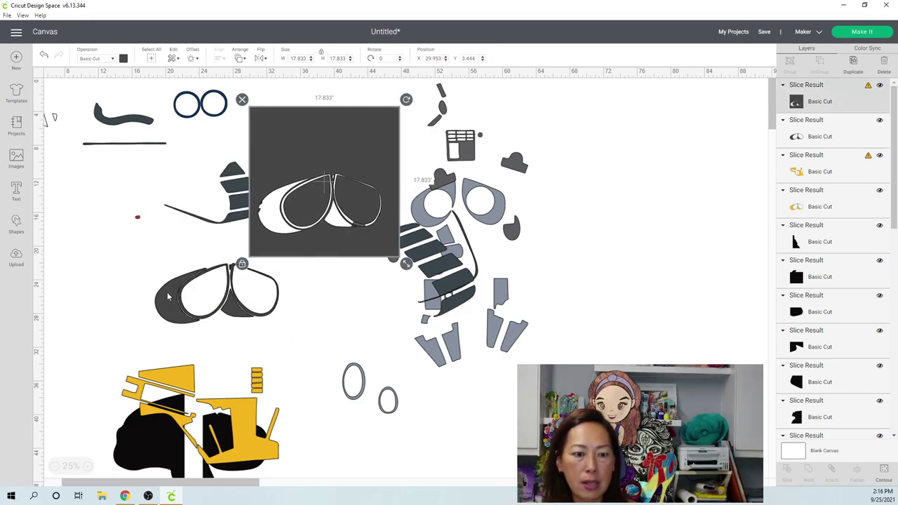
drag(168, 297, 162, 333)
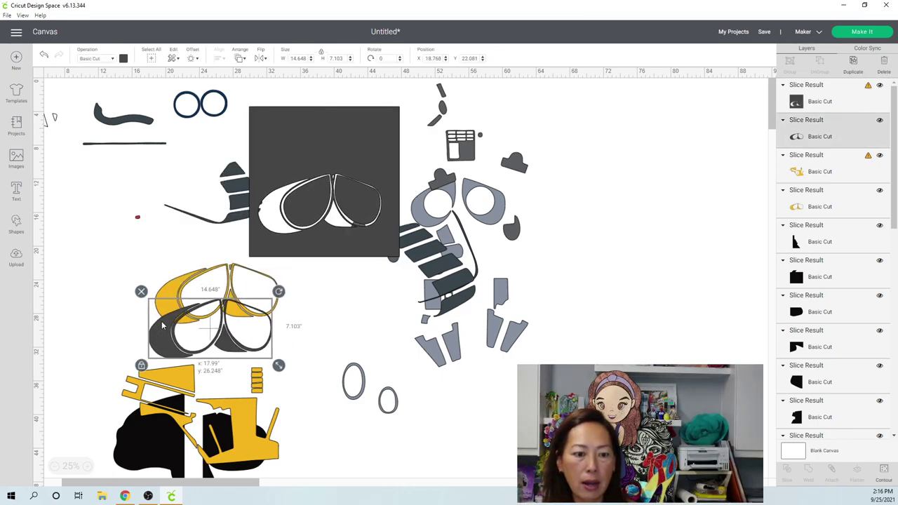
key(Delete)
Step: Move the sliced yellow eye pieces to X 9.935, Y 20.081 in and delete the leftover dark square
click(190, 283)
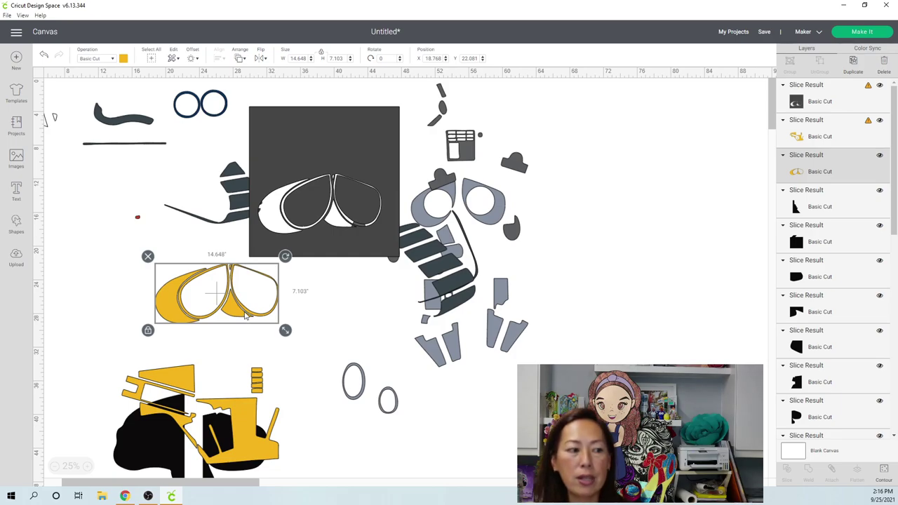
drag(234, 291, 160, 274)
click(215, 246)
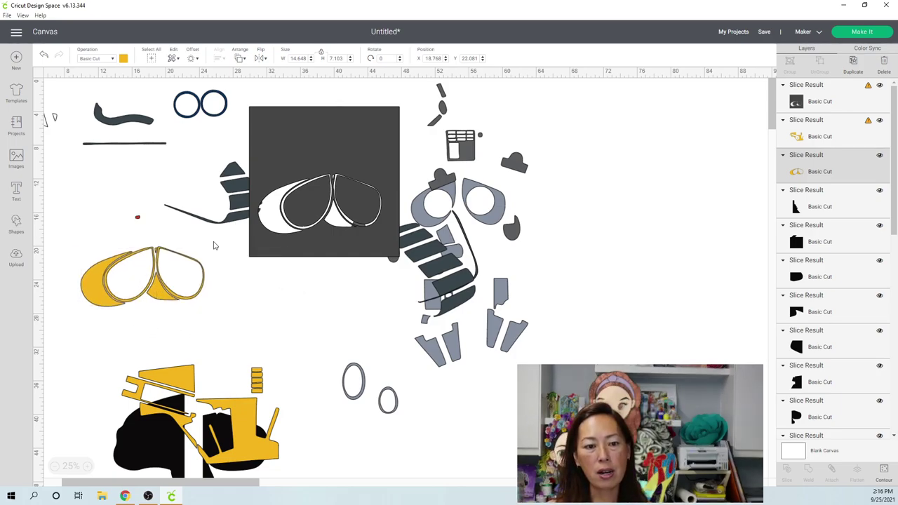
click(278, 146)
key(Delete)
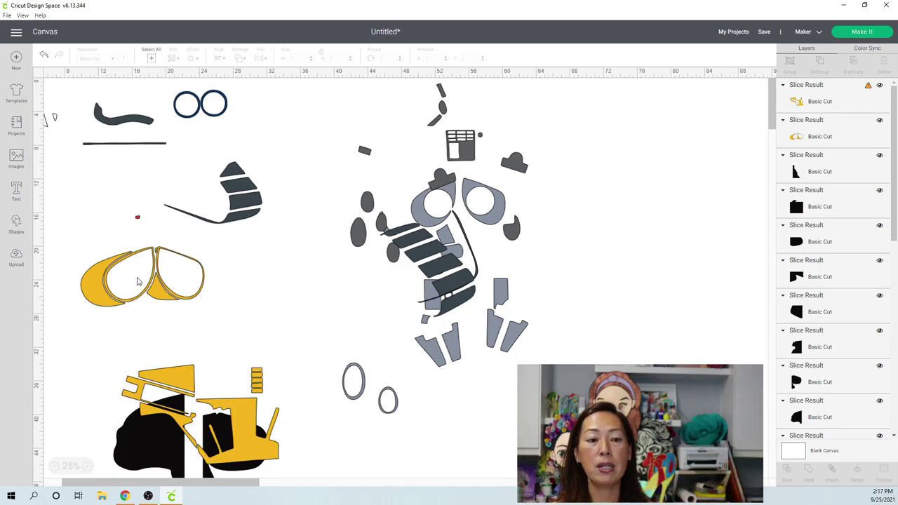
Step: Duplicate the yellow eye pieces and place the copy beside the original
click(138, 281)
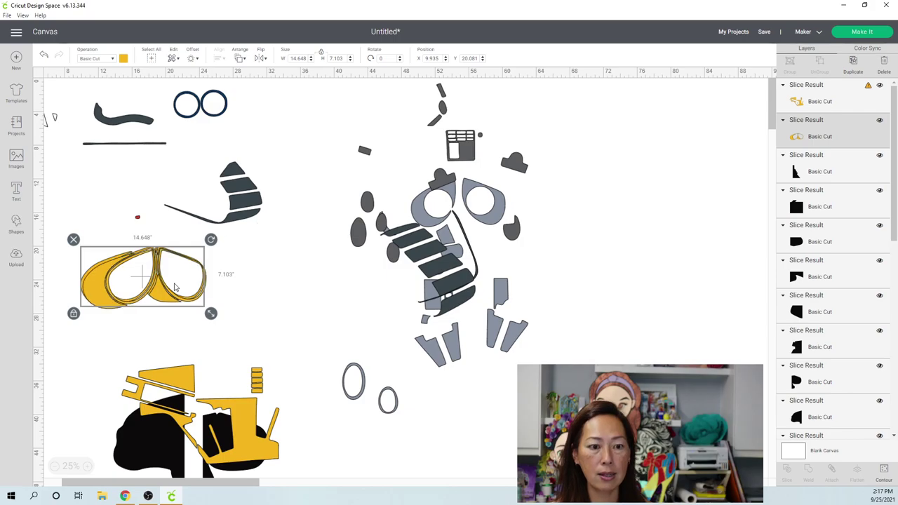
key(ctrl+d)
drag(177, 282, 333, 292)
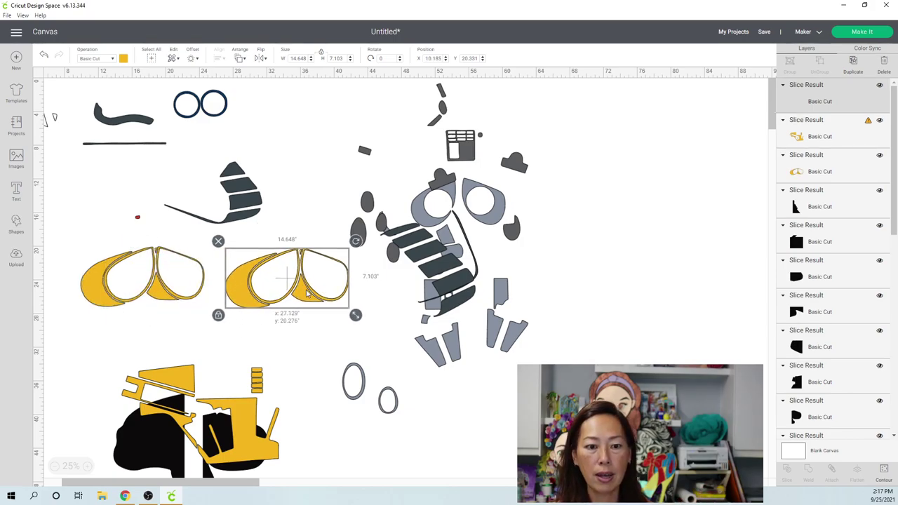
Step: Hide the left eye and its outer crescent contours in the yellow copy, and move the remaining right eye closer to the original
click(884, 472)
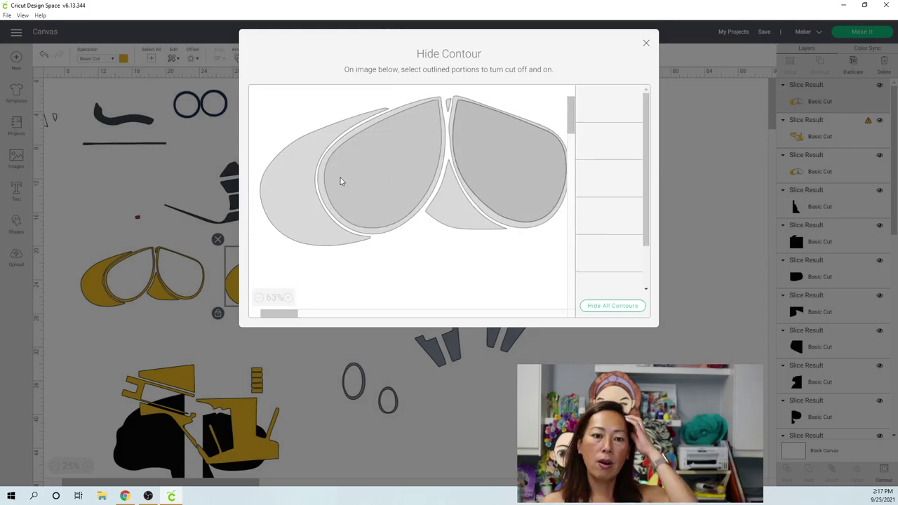
click(295, 153)
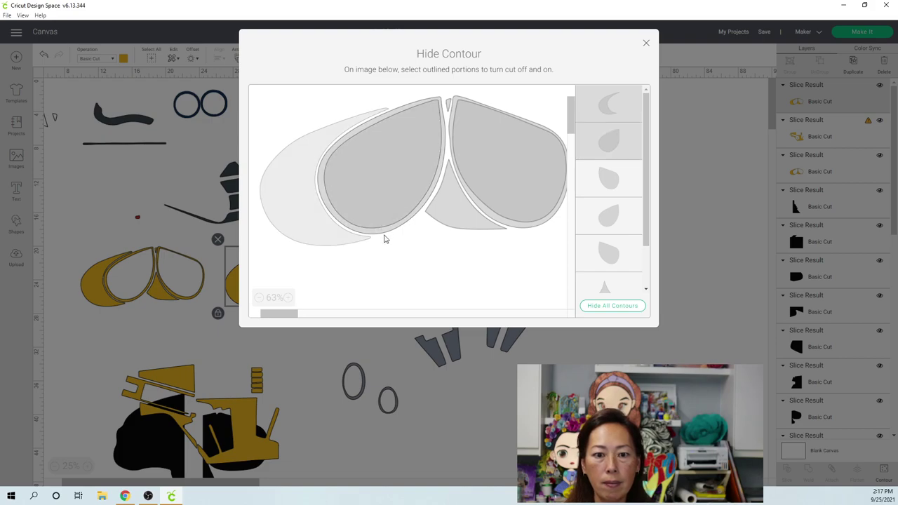
click(409, 154)
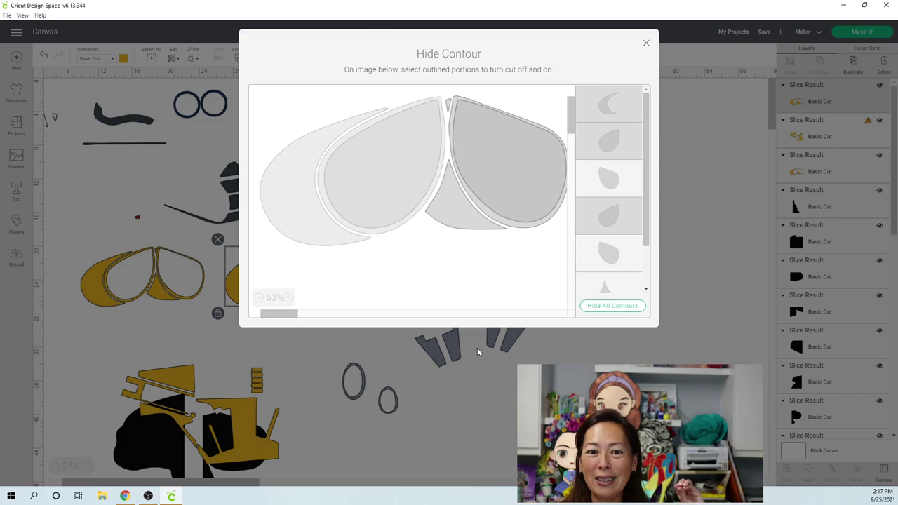
click(645, 46)
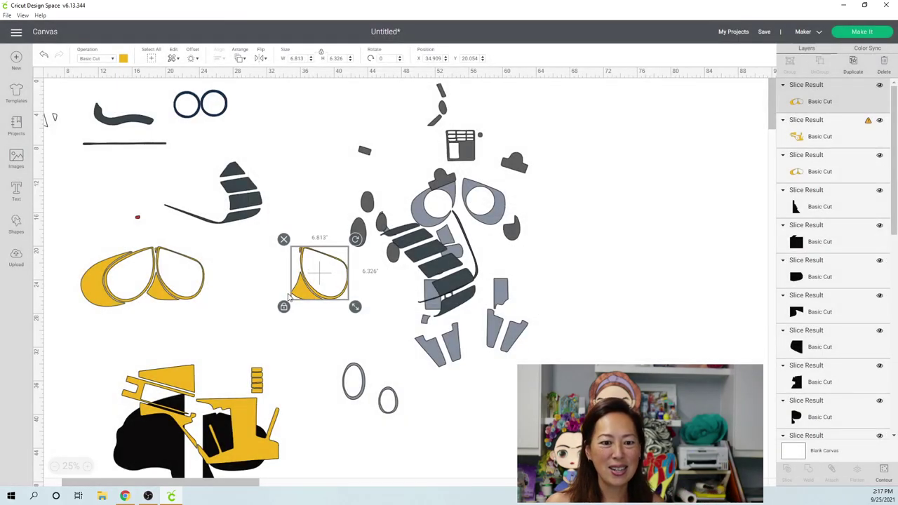
drag(305, 296, 243, 292)
Step: Hide all right eye contours in the original yellow piece and move the separate right eye to X 24.575, Y 20.367 in
click(131, 289)
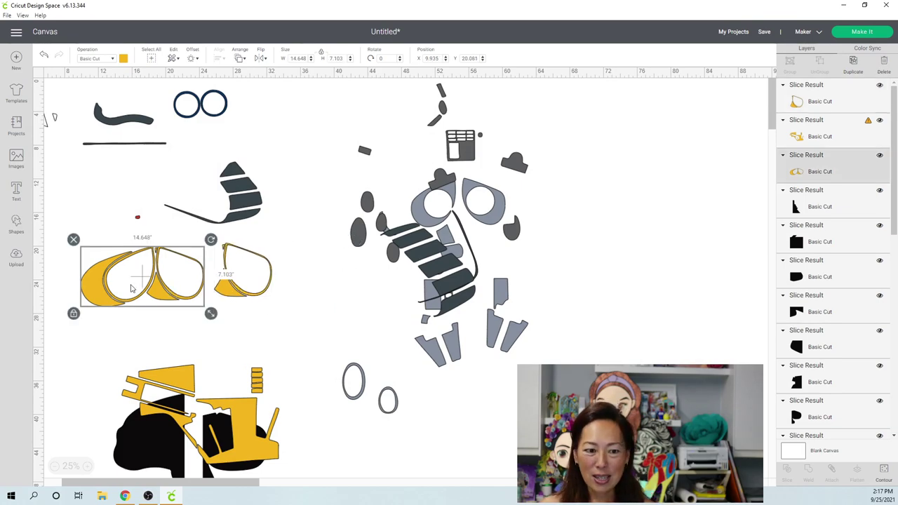
click(885, 471)
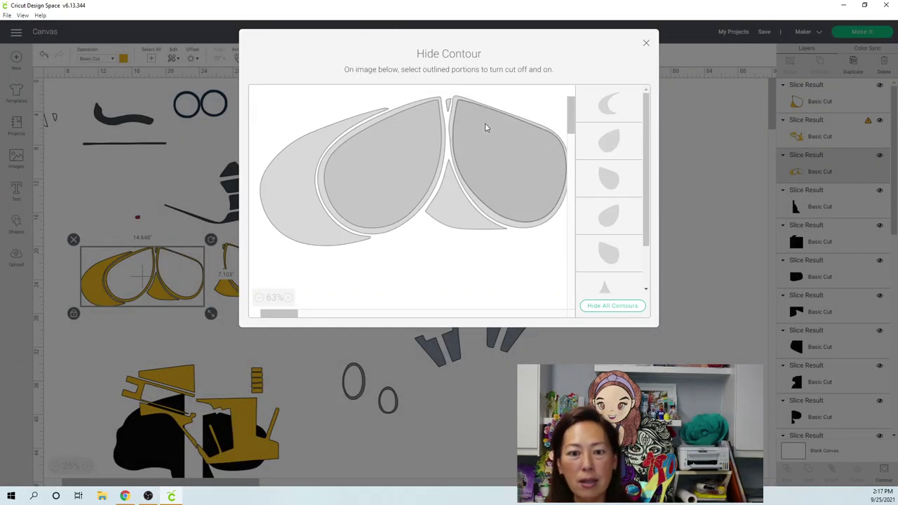
click(456, 101)
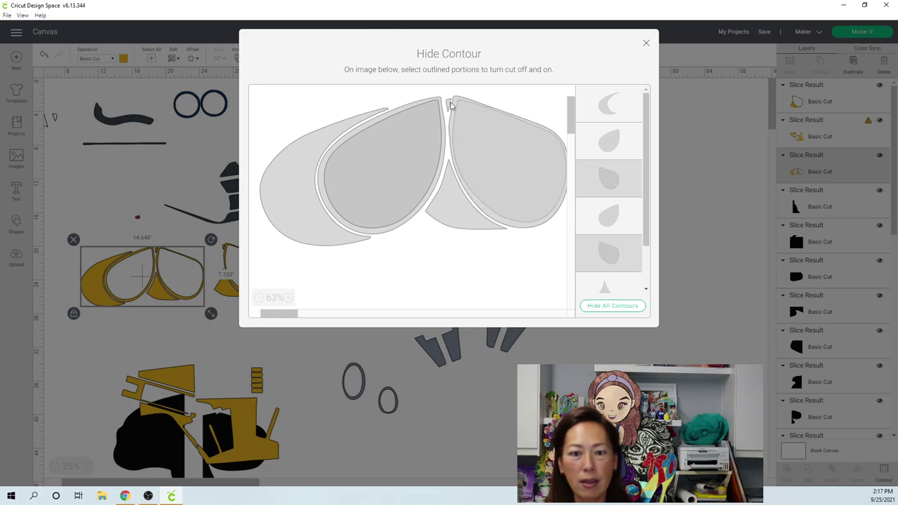
click(468, 211)
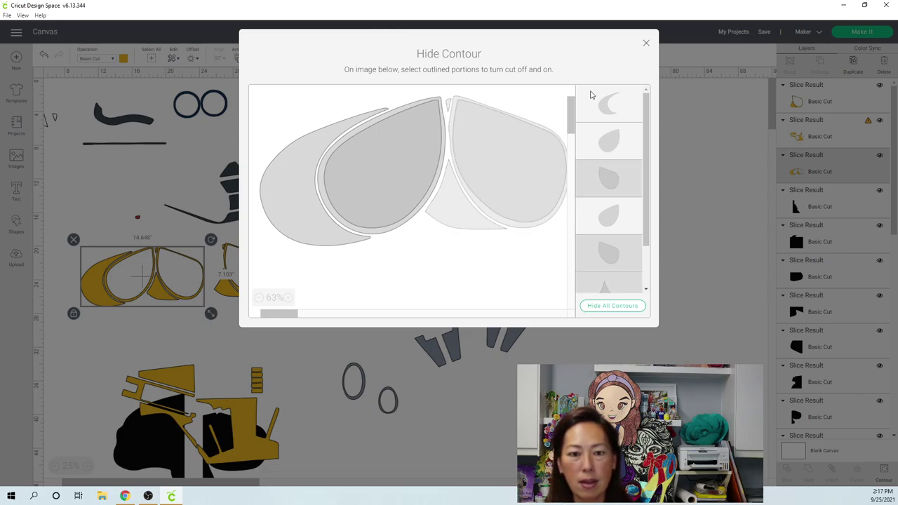
click(646, 45)
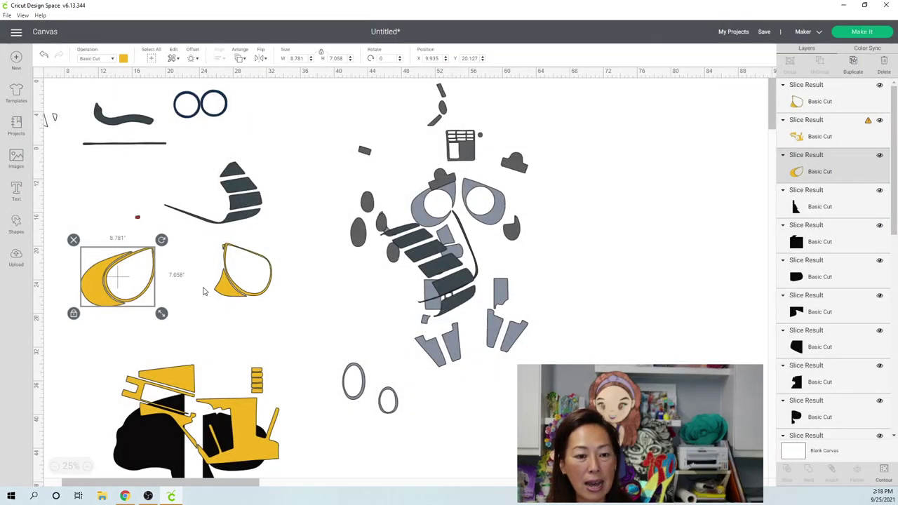
mouse_move(223, 293)
mouse_down()
mouse_move(161, 295)
mouse_move(217, 297)
mouse_up()
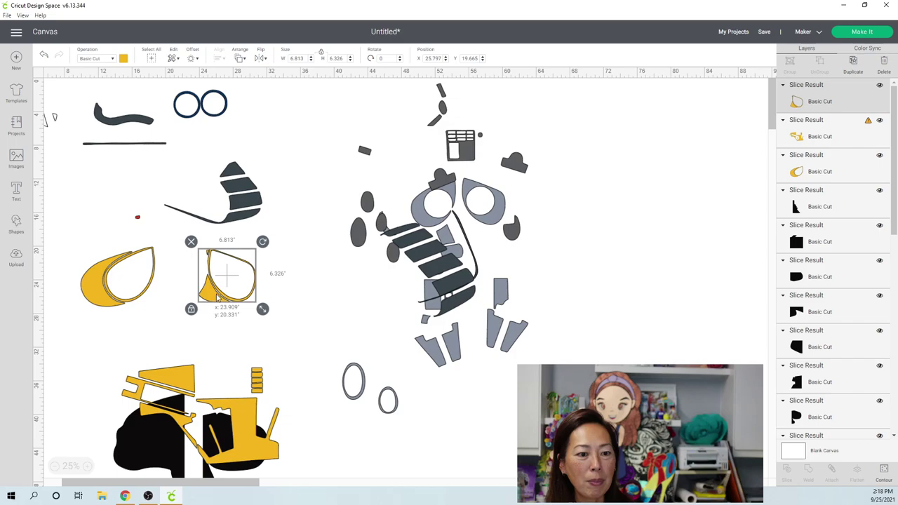
Step: Add a circle shape to the canvas beside the yellow left eye piece
click(88, 467)
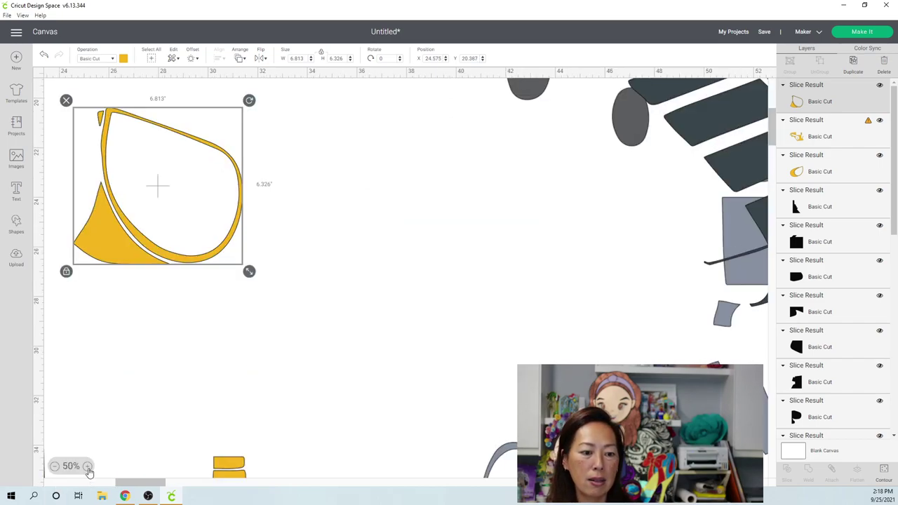
drag(78, 484, 41, 483)
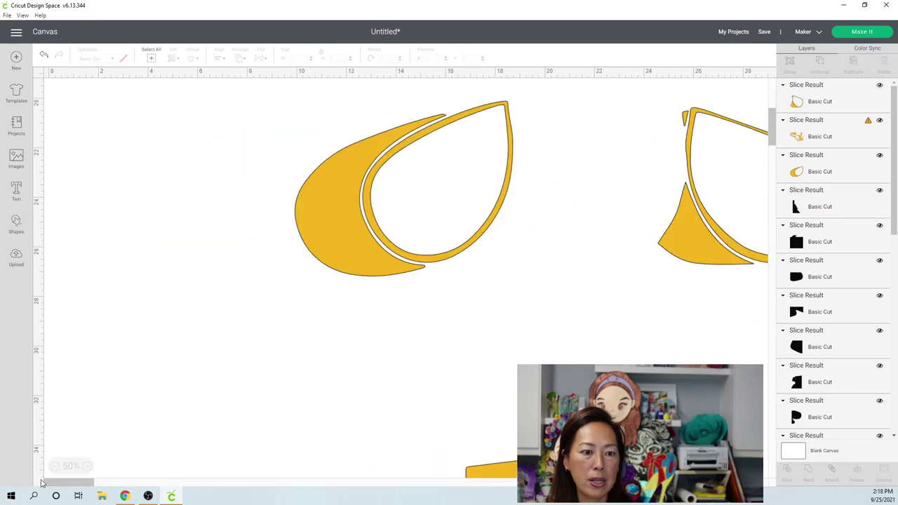
click(305, 213)
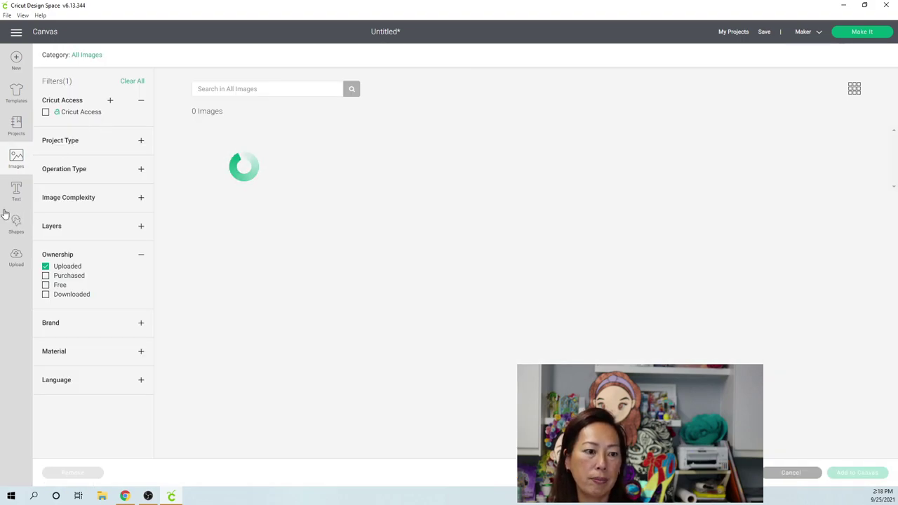
click(21, 224)
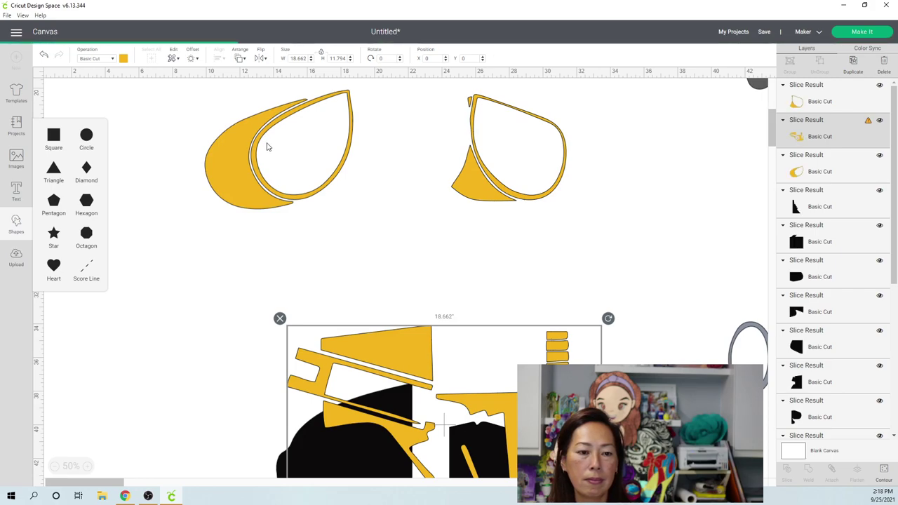
click(136, 106)
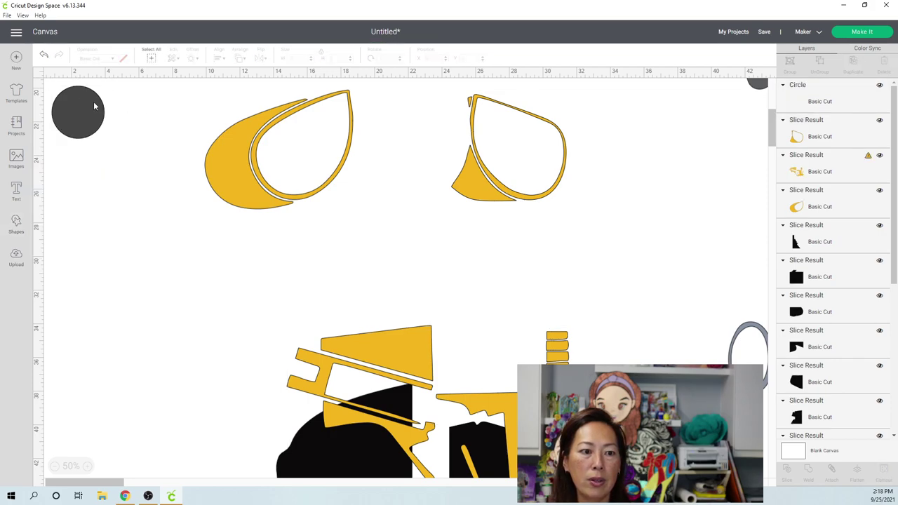
Step: Shrink the circle to about 0.444 in and place it across the gap at the upper tip of the left eye's crescent
drag(94, 102, 243, 134)
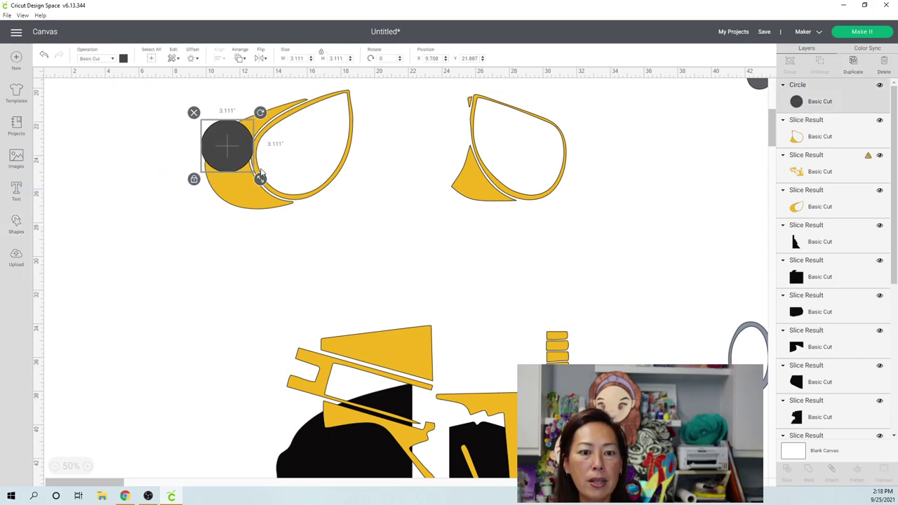
drag(260, 180, 306, 104)
click(335, 253)
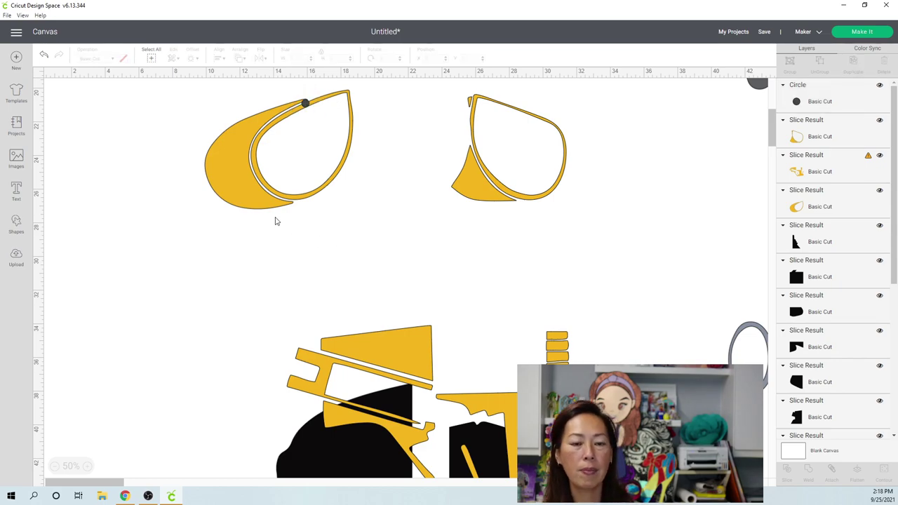
Step: Duplicate the yellow left eye piece and place the copy in the empty area below it
click(330, 184)
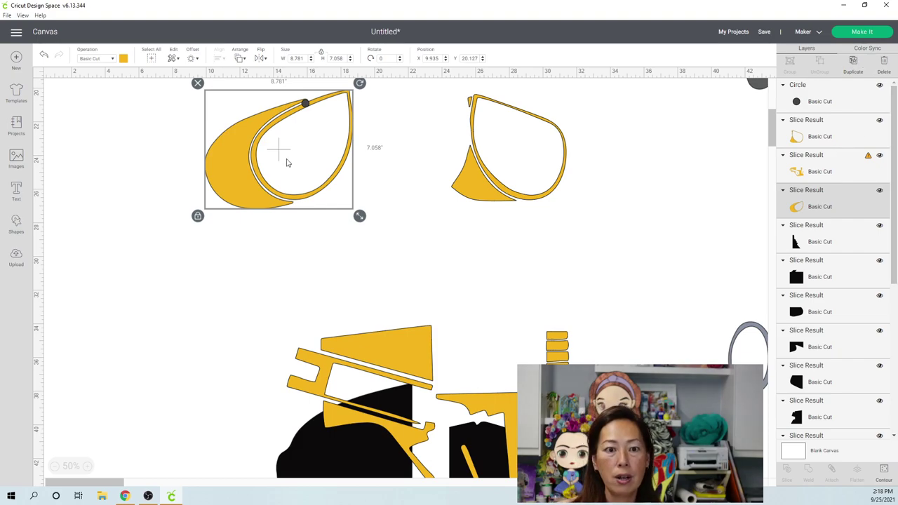
key(ctrl+d)
drag(247, 184, 106, 313)
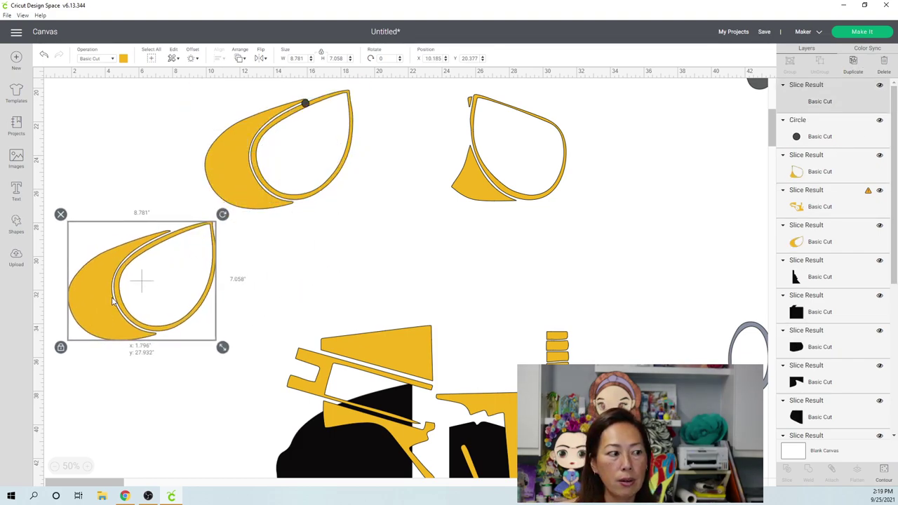
Step: Shrink the circle on the left eye to 0.417 in and fine-tune its position over the gap between crescent and rim
click(305, 104)
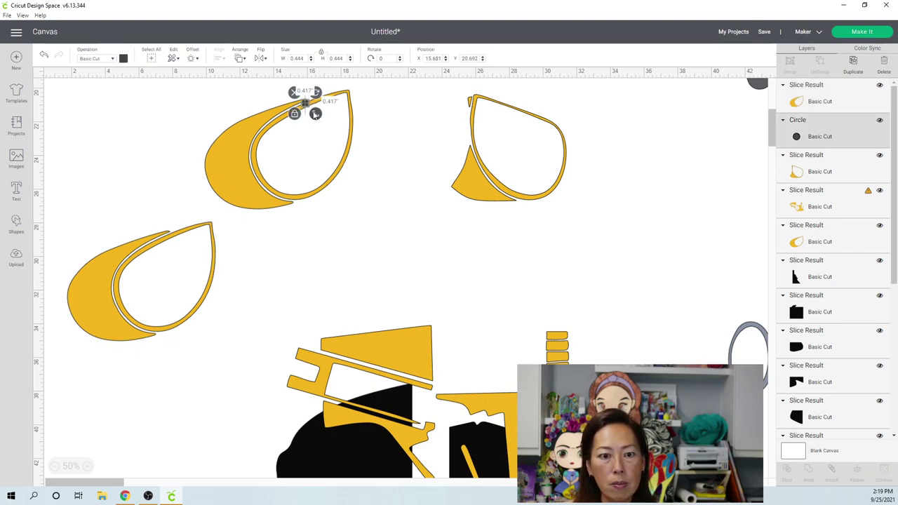
click(376, 220)
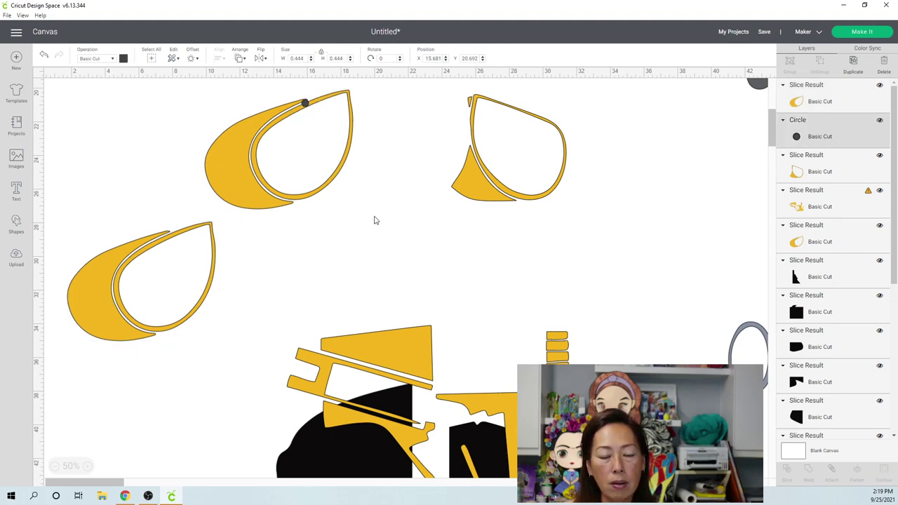
click(226, 99)
click(307, 104)
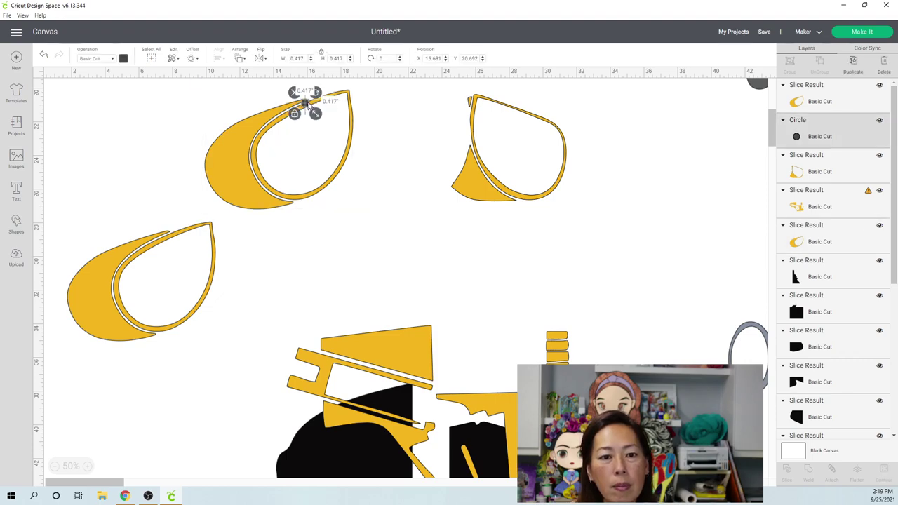
click(181, 116)
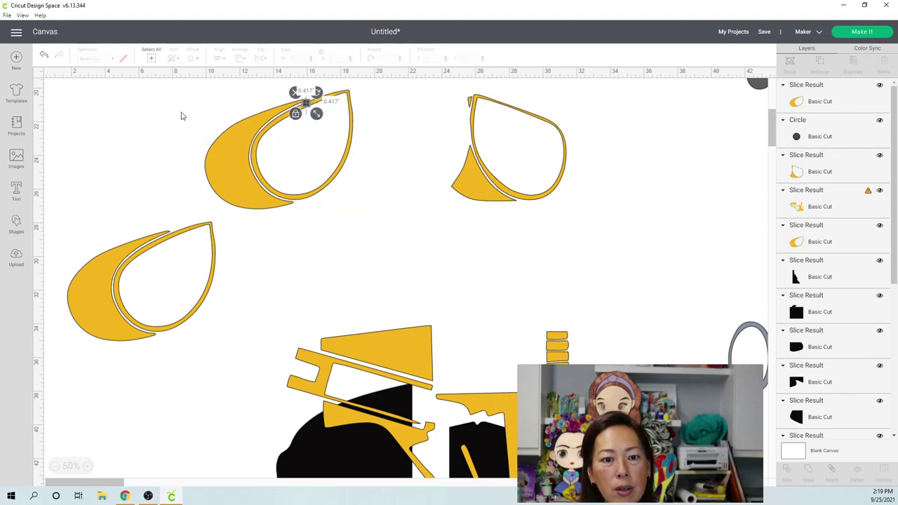
Step: Weld the circle to the original left eye and place the unwelded copy beside the welded piece for comparison
drag(171, 112, 362, 98)
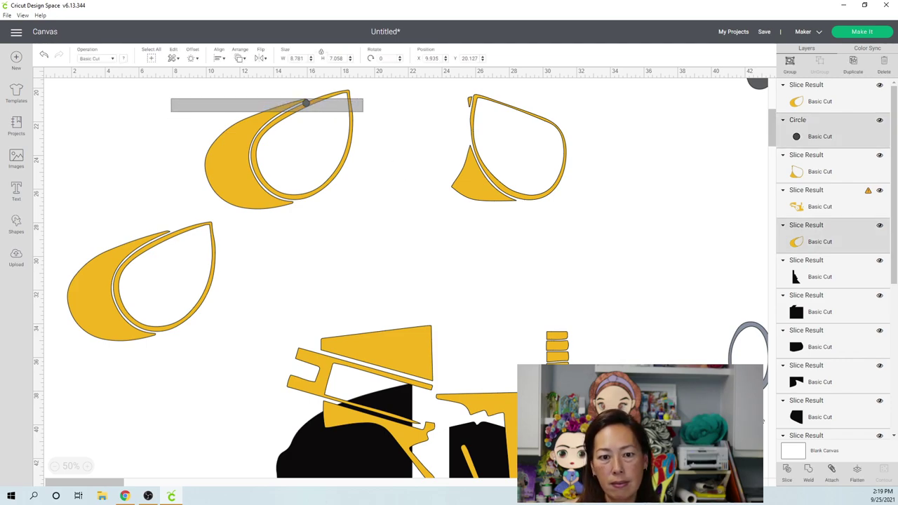
click(590, 270)
key(ctrl+z)
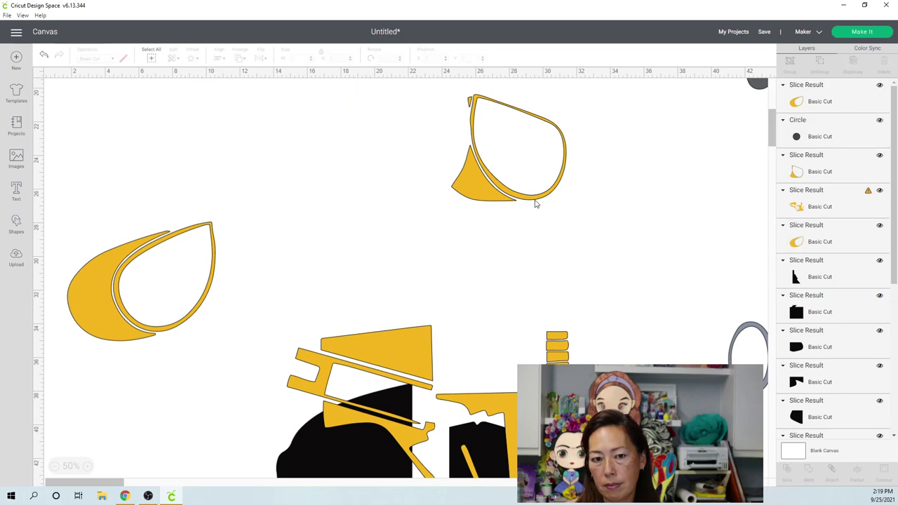
key(ctrl+y)
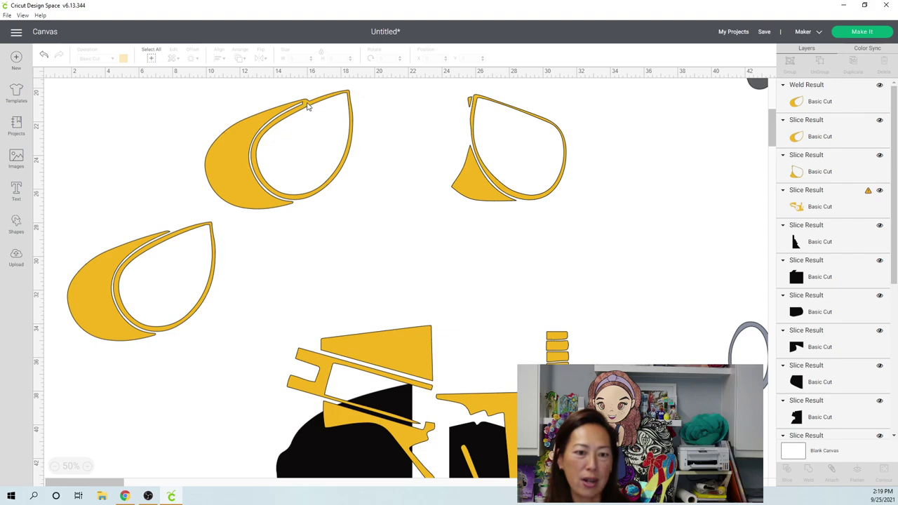
drag(125, 276, 110, 149)
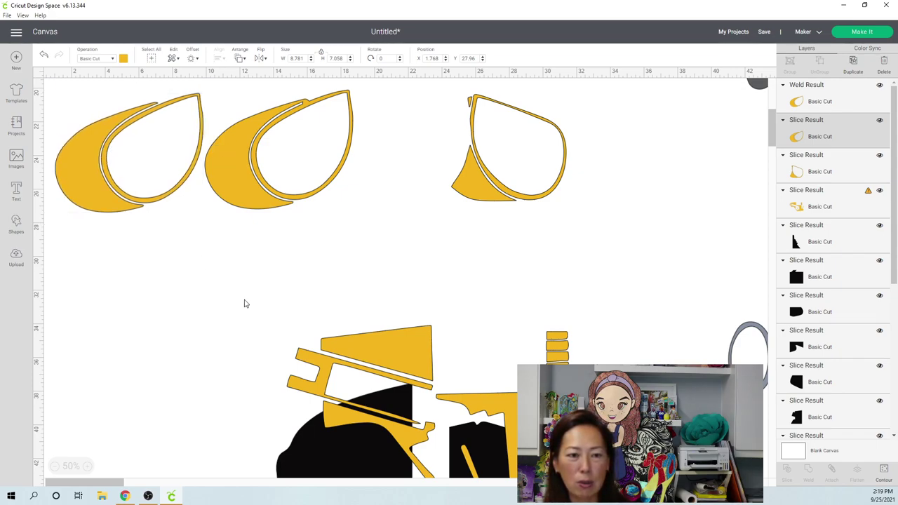
click(245, 303)
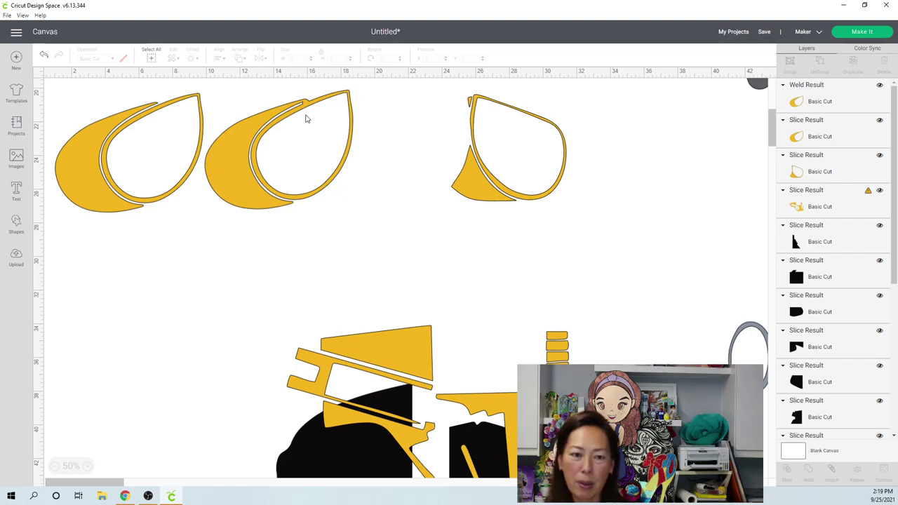
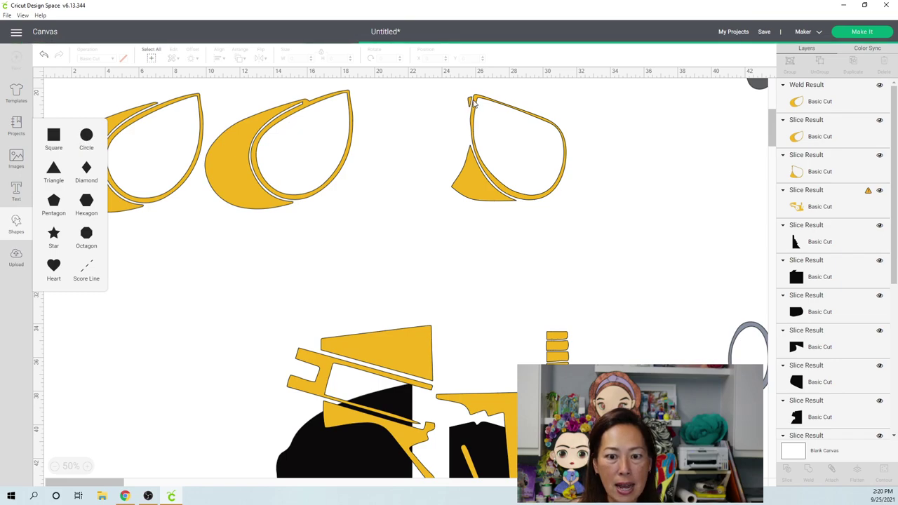
Step: Add a 0.333 in circle, duplicate it, and place the copy where the right eye's lower crescent tip meets the rim
drag(97, 107, 420, 153)
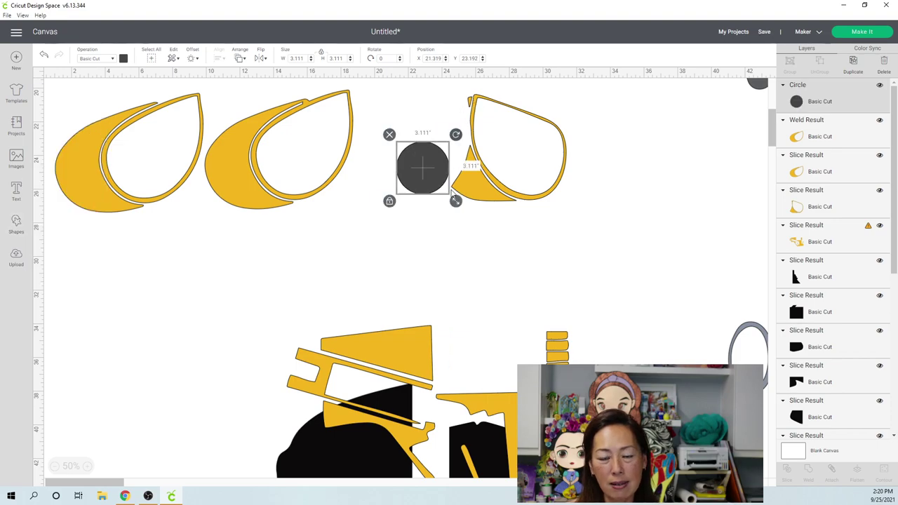
drag(456, 200, 403, 156)
click(855, 64)
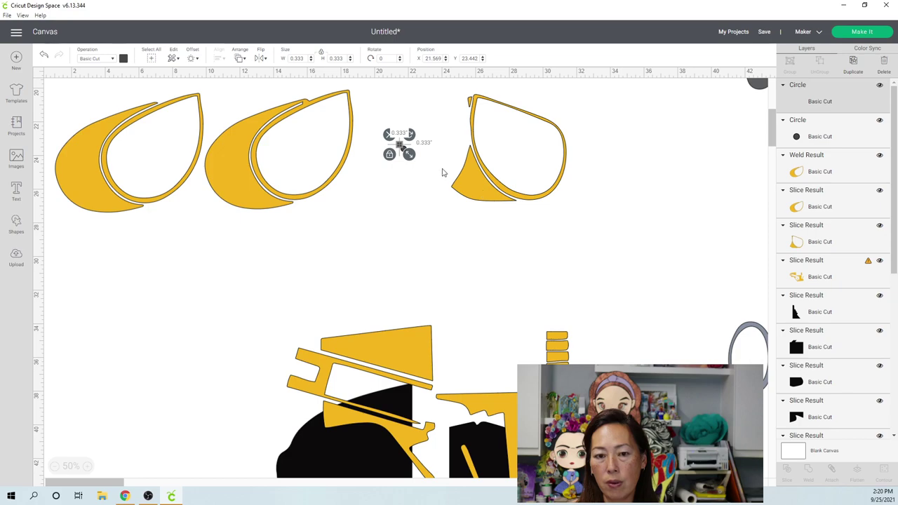
drag(400, 149, 473, 147)
click(434, 264)
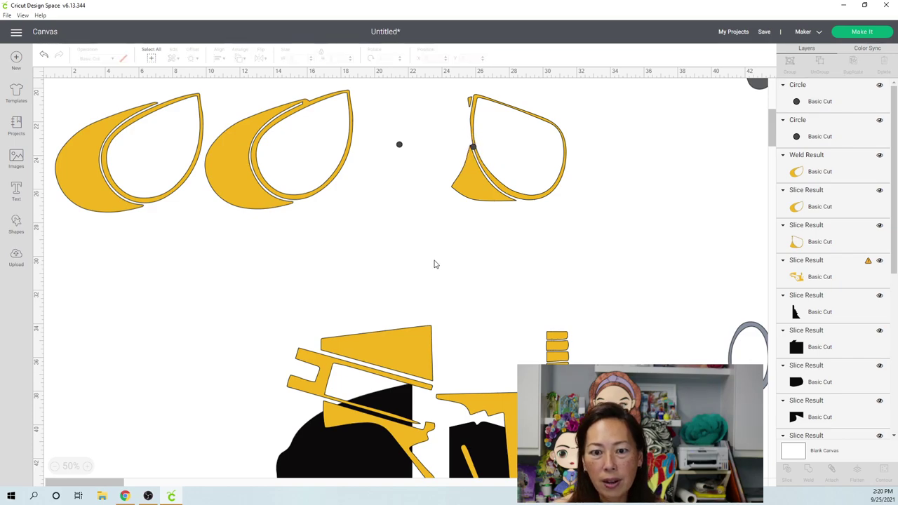
Step: Fine-tune the circle at the right eye's lower crescent and place the other across the gap beside the small upper sliver
click(473, 149)
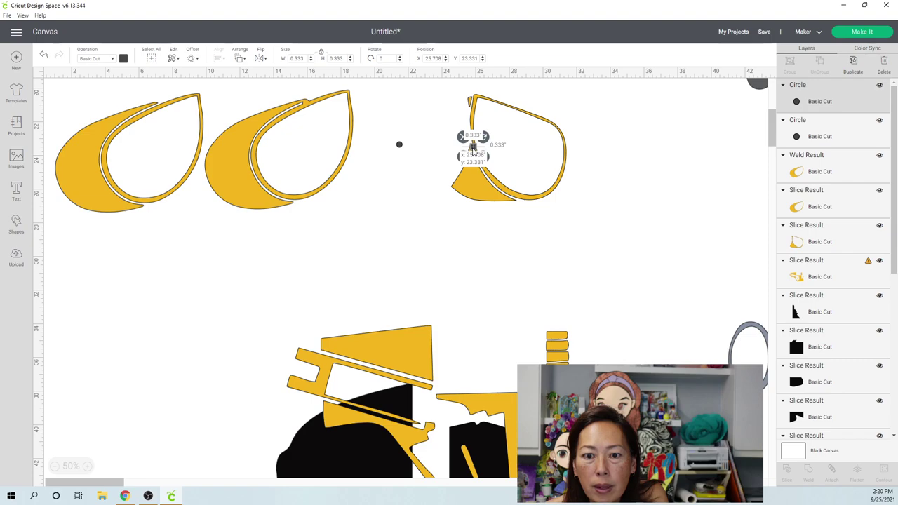
click(347, 274)
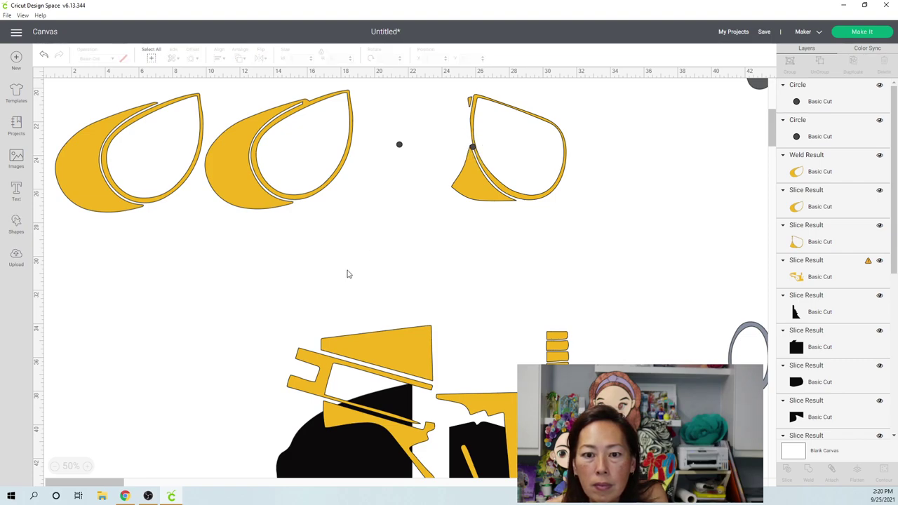
drag(399, 144, 481, 106)
click(486, 118)
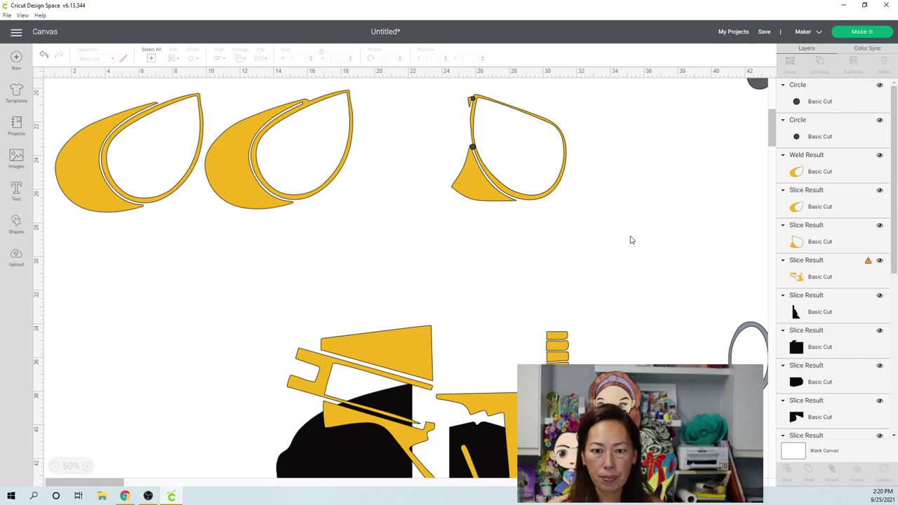
Step: Weld both small circles to the yellow right eye piece
drag(626, 243, 459, 90)
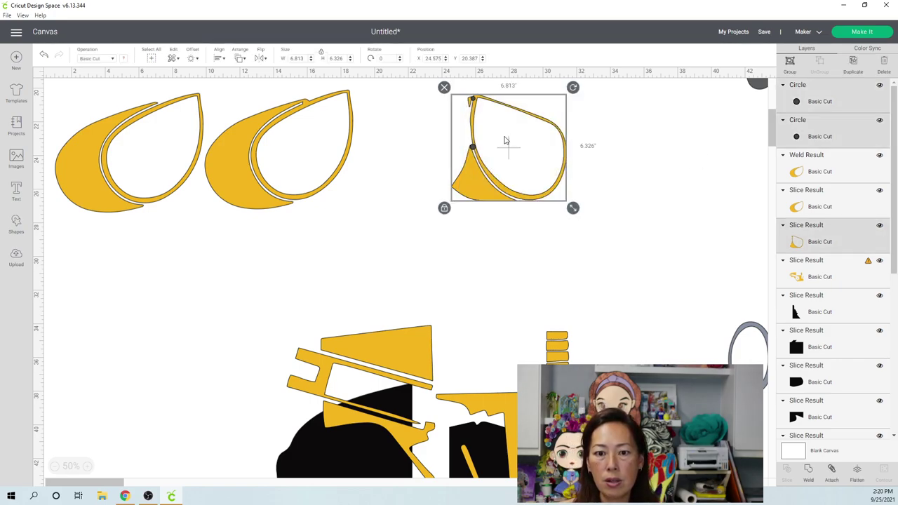
click(587, 368)
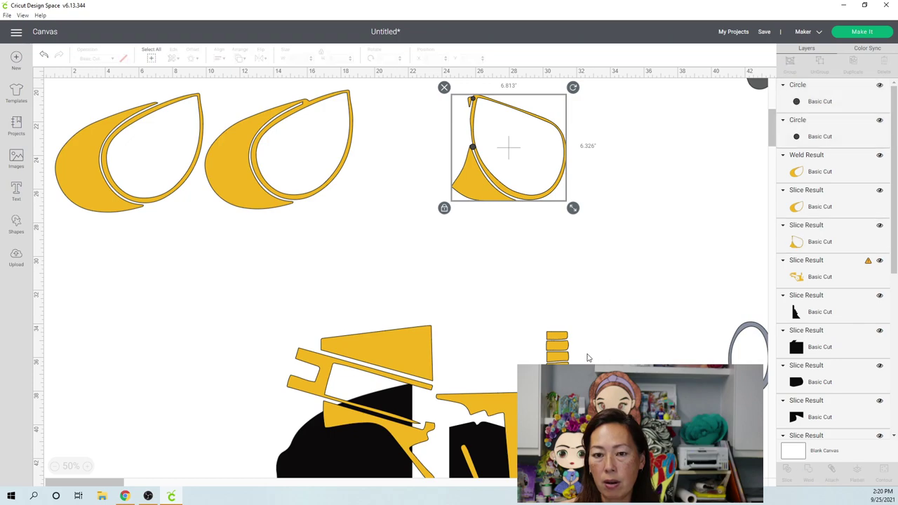
key(ctrl+z)
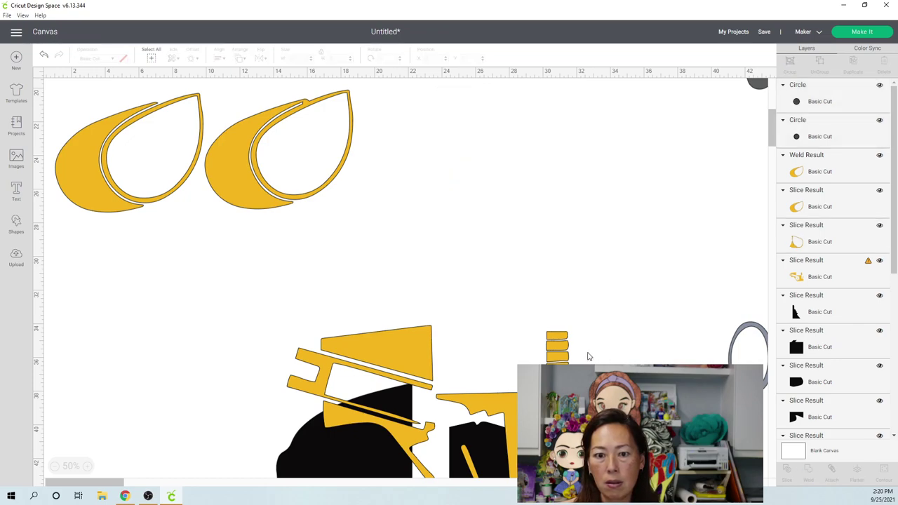
key(ctrl+y)
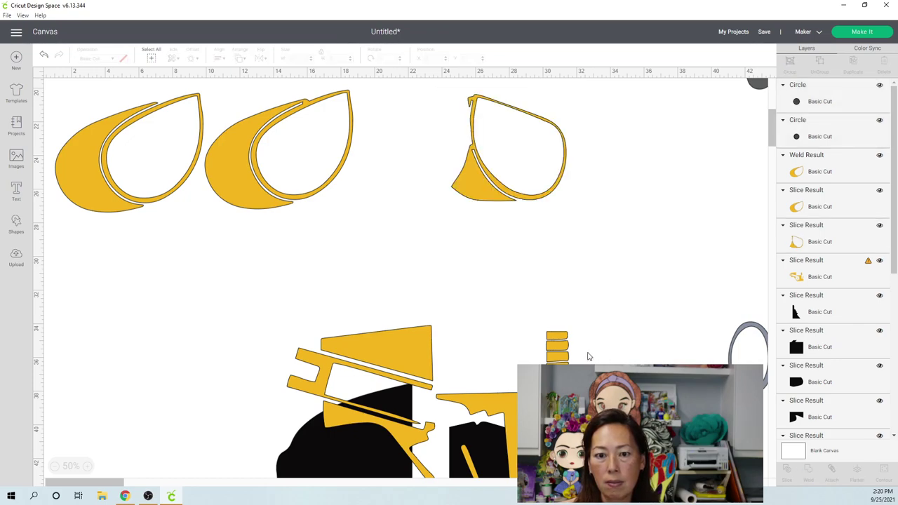
key(ctrl+y)
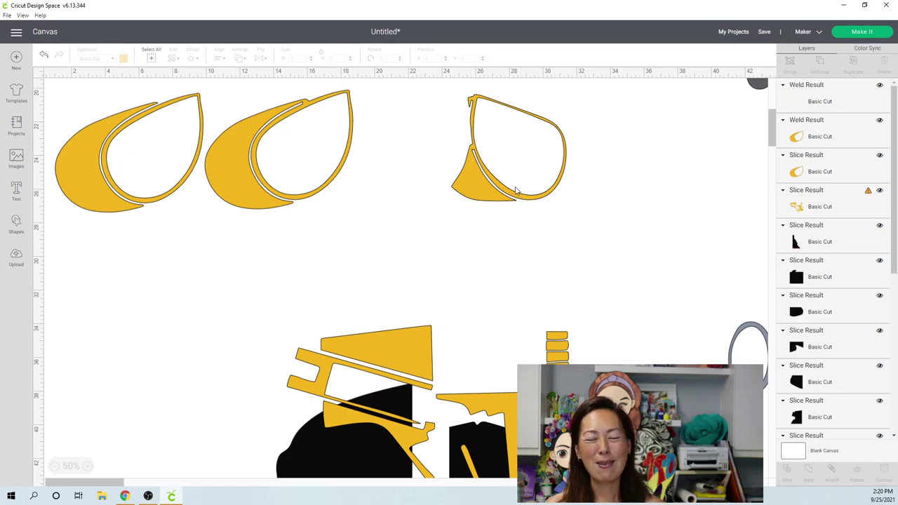
Step: Move the welded right eye against the left eye, at about X 17.714, Y 20.109 in, and delete the unwelded left eye copy
drag(495, 193, 393, 187)
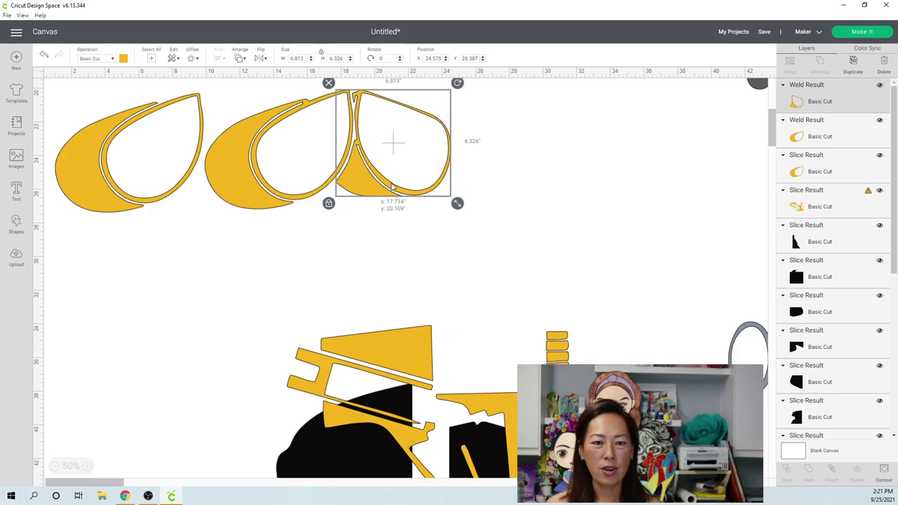
click(503, 219)
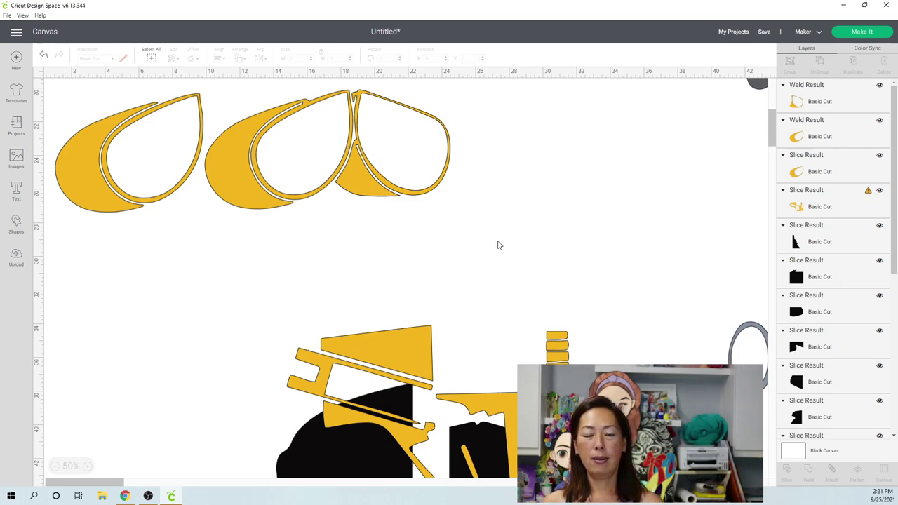
click(94, 189)
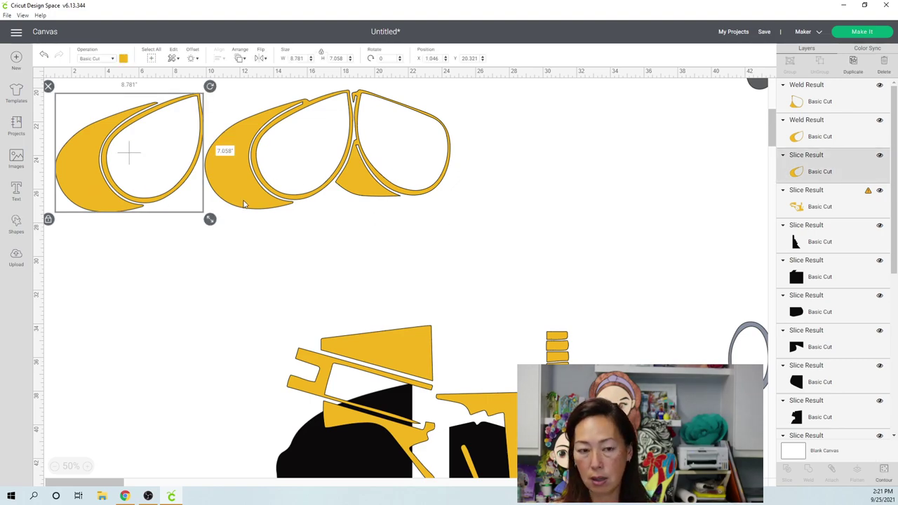
key(Delete)
Step: Move the dark grey Wall E layer to about X 25.061, Y 1.306 in, clear of the lighter grey pieces
scroll(513, 244, up, 3)
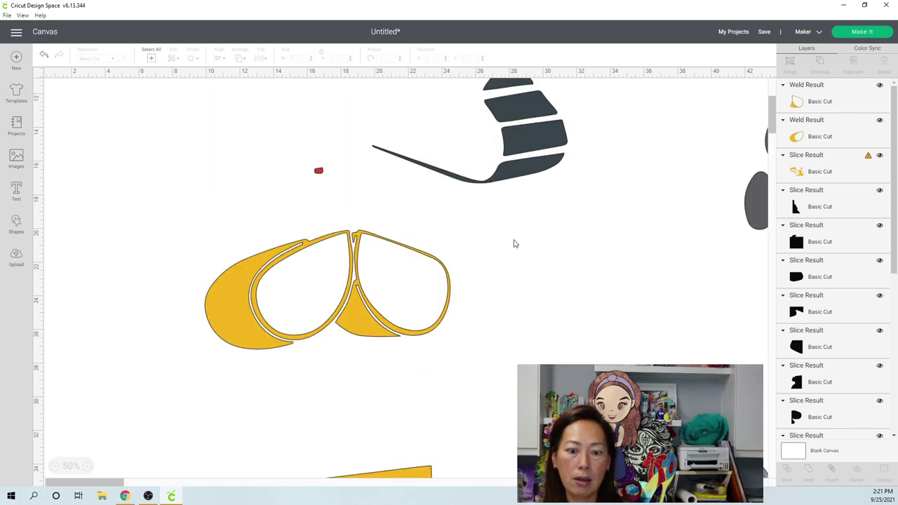
scroll(513, 244, up, 2)
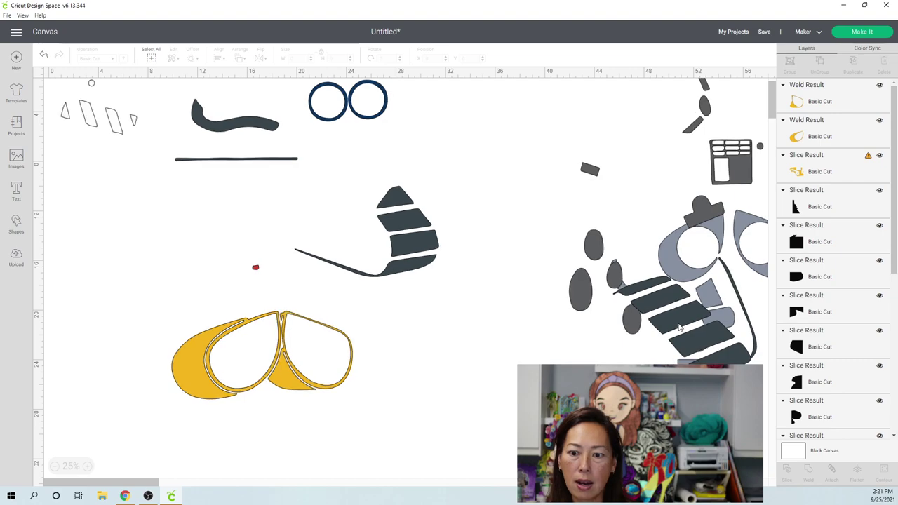
scroll(480, 289, up, 1)
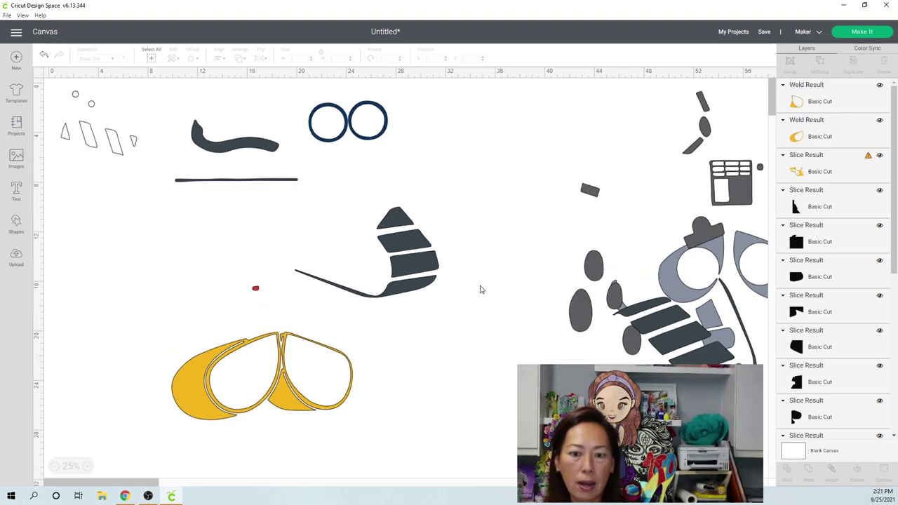
click(581, 308)
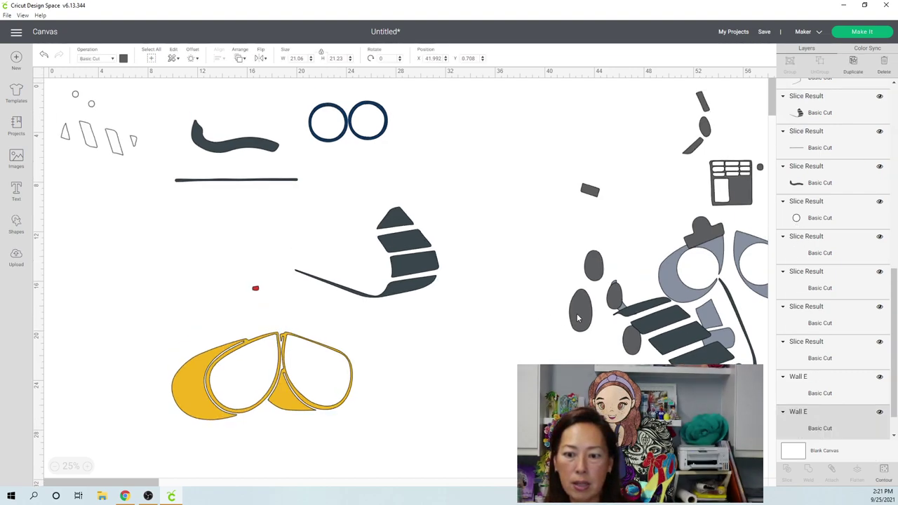
drag(543, 316, 367, 324)
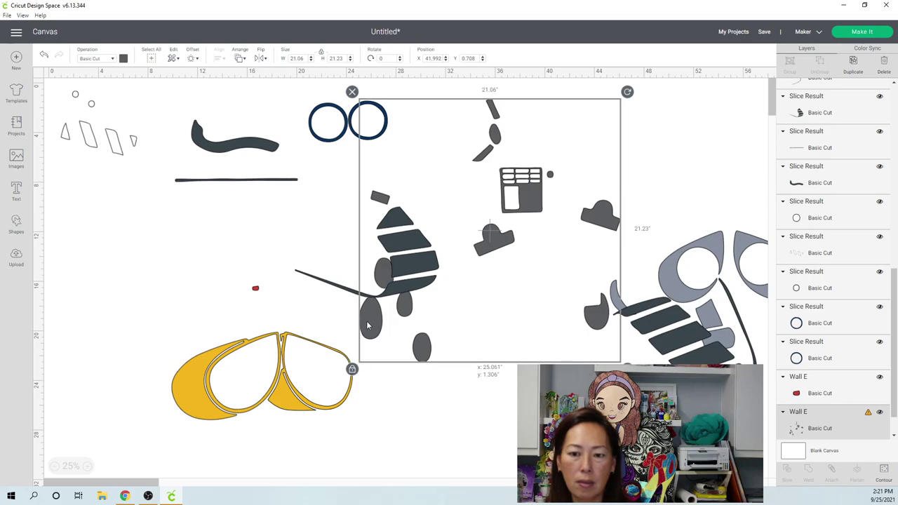
scroll(367, 324, down, 5)
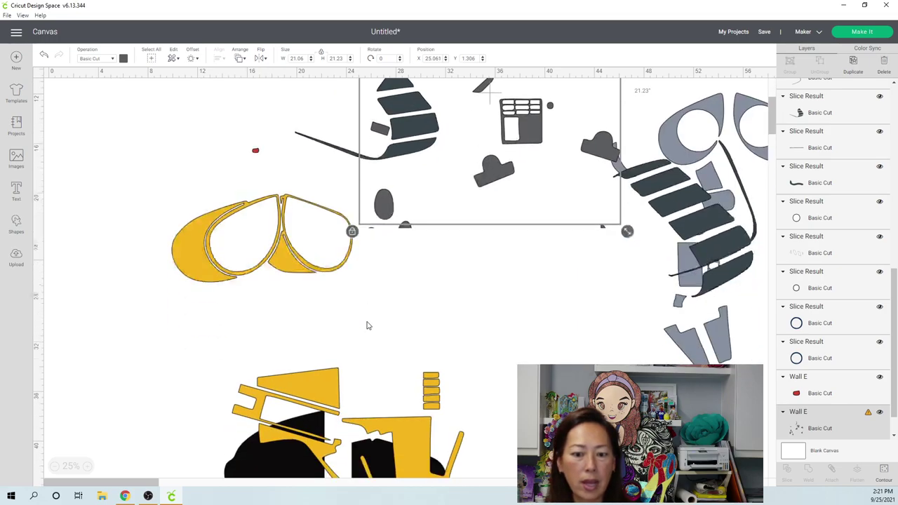
click(431, 324)
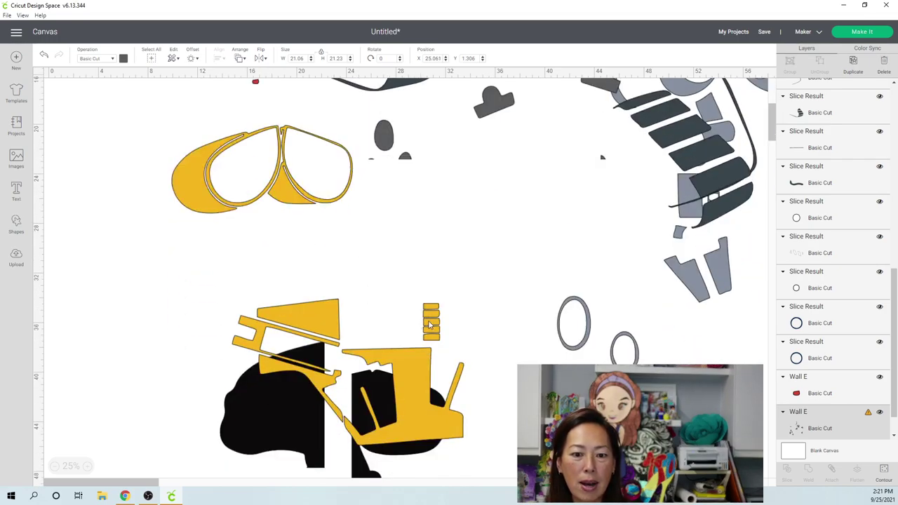
Step: Move the oversized yellow body layer to about X 3.386, Y 27.962 in and duplicate it four times
drag(430, 324, 437, 234)
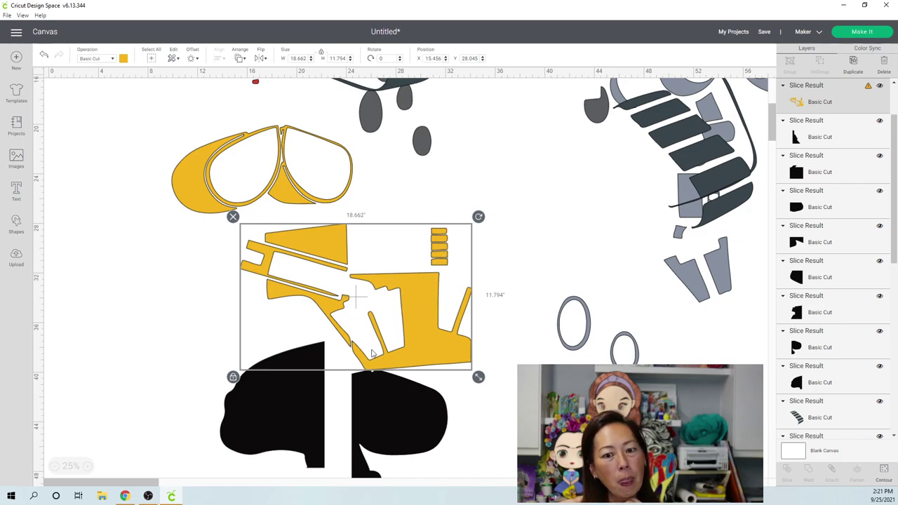
drag(407, 300, 445, 272)
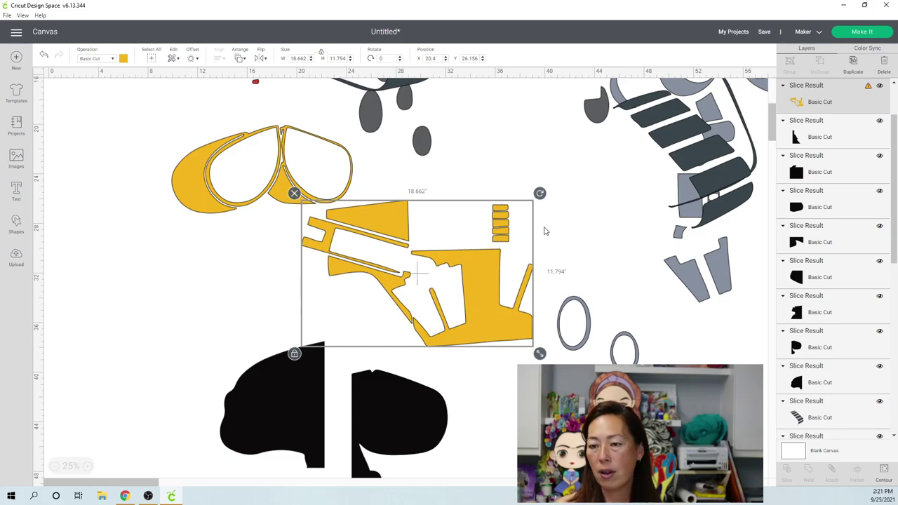
scroll(475, 281, down, 2)
drag(427, 203, 195, 223)
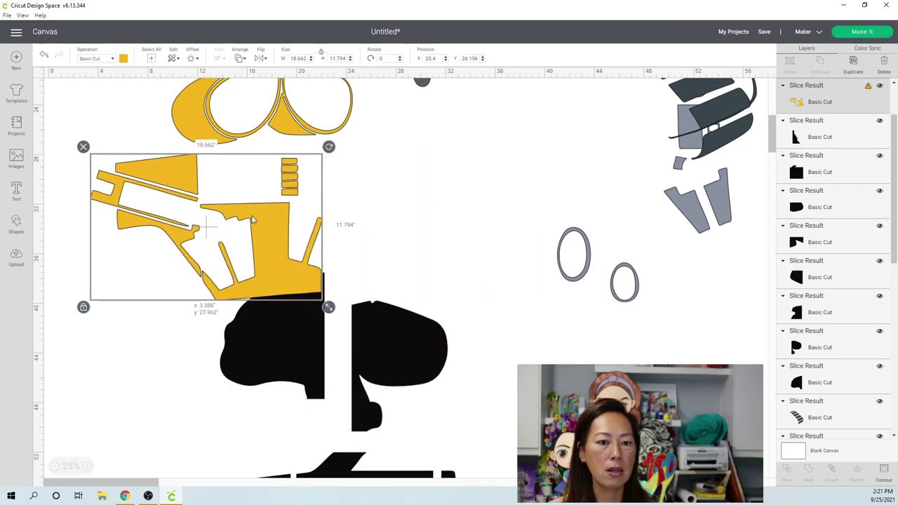
click(856, 68)
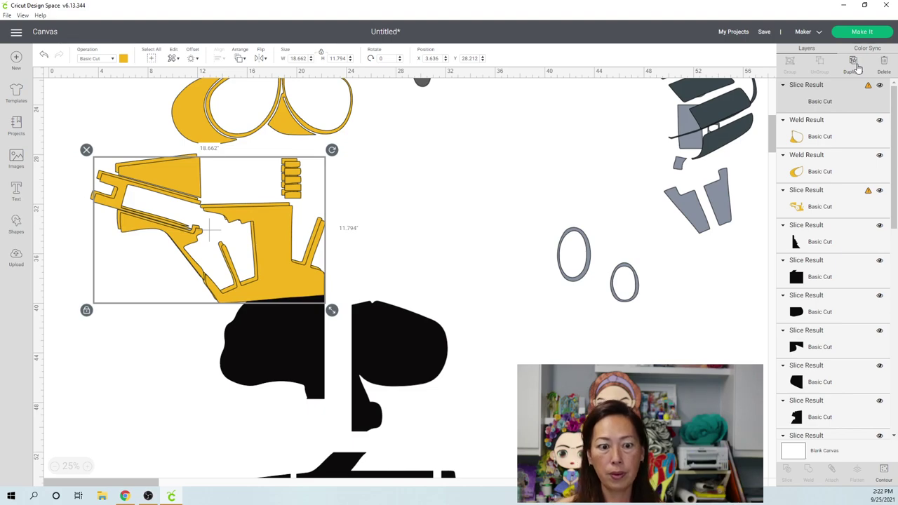
click(857, 67)
click(857, 67)
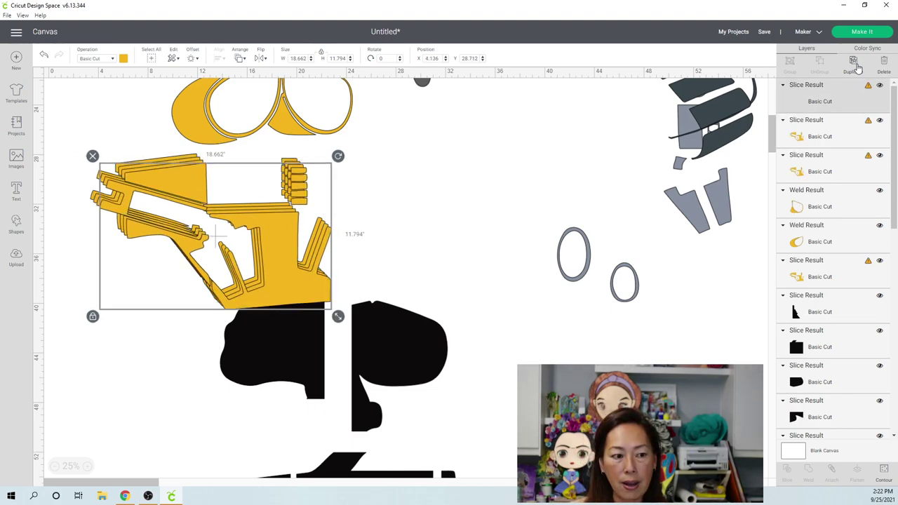
Step: Hide every contour of the topmost yellow copy except the large body piece and place it at about X 27.155, Y 31.524 in
click(884, 470)
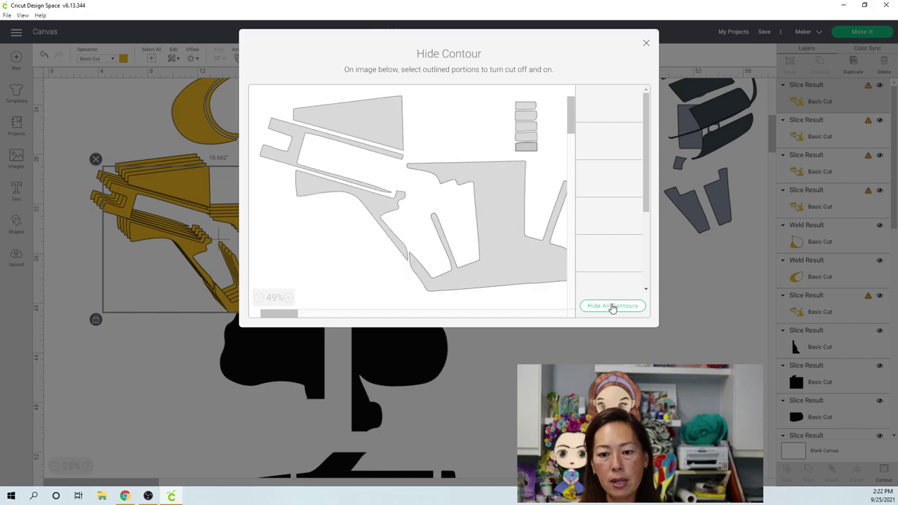
click(612, 309)
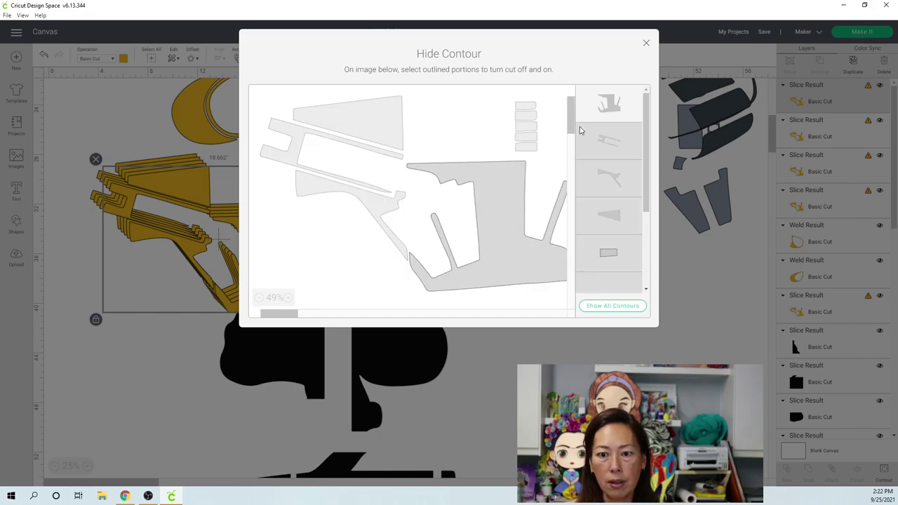
click(647, 43)
drag(332, 230, 457, 227)
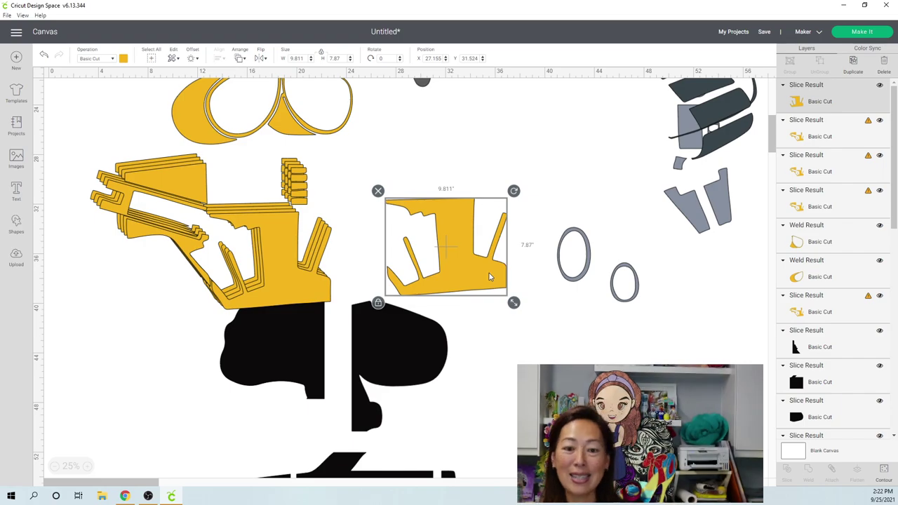
Step: On another yellow copy, keep only the three angled pieces' contours visible and place them at about X 30.192, Y 24.601 in
click(289, 239)
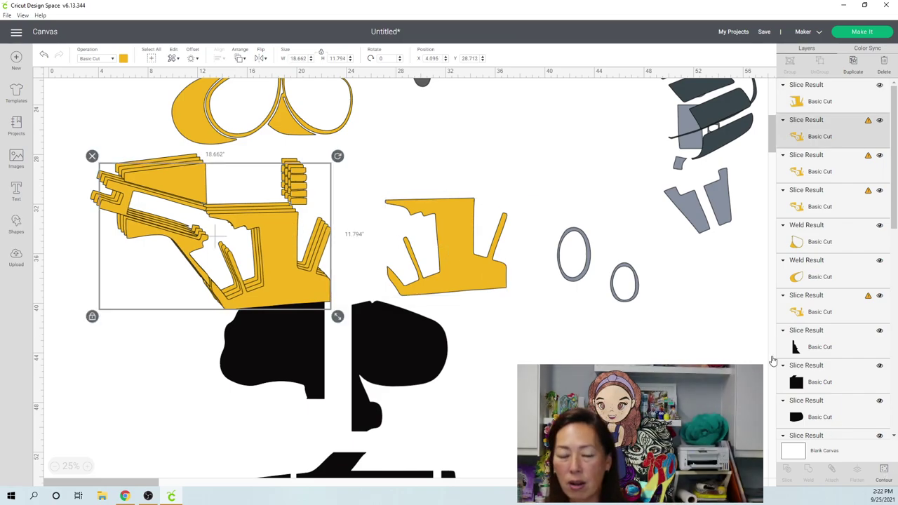
click(884, 469)
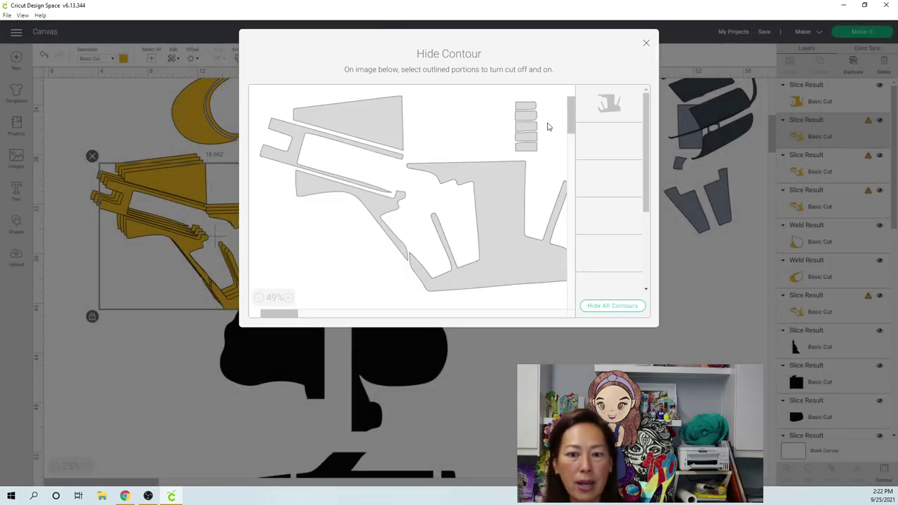
click(615, 307)
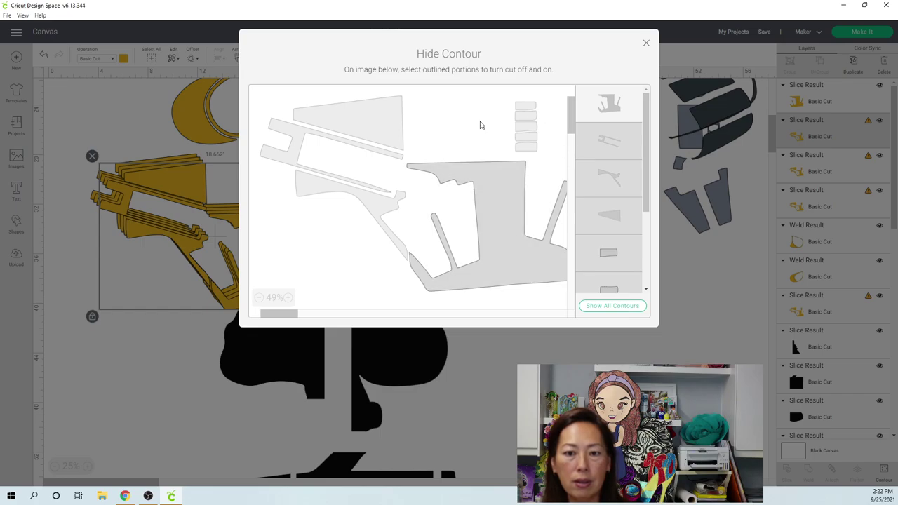
click(313, 200)
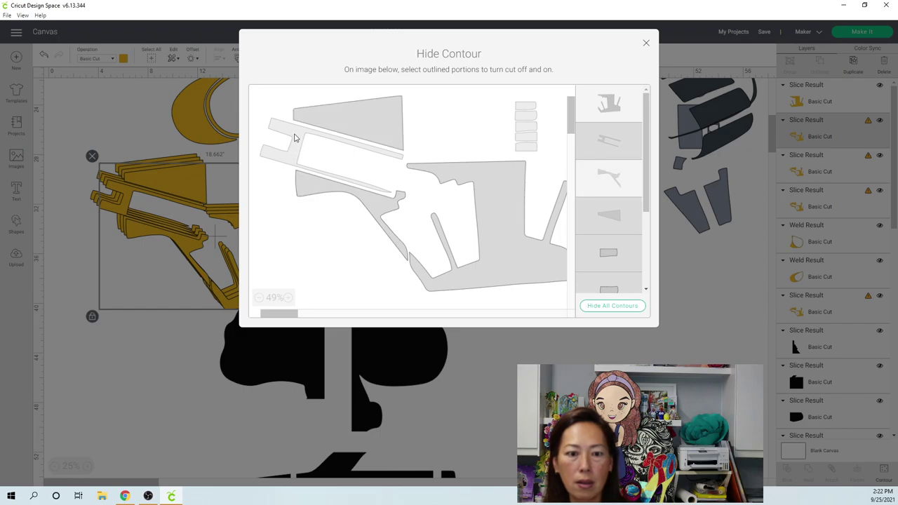
click(288, 136)
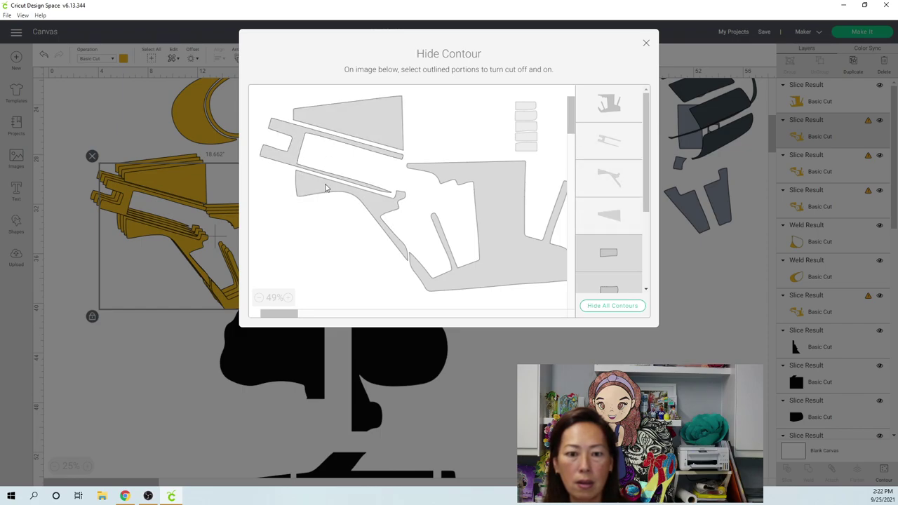
click(558, 282)
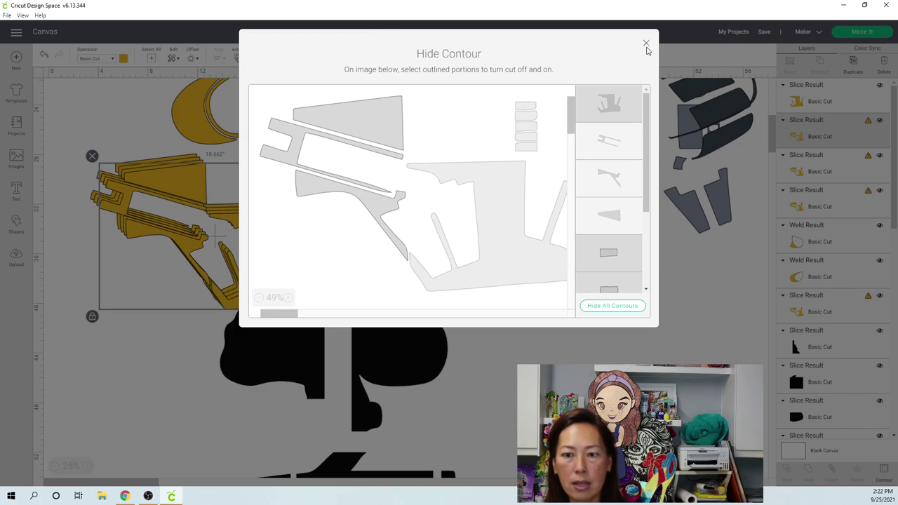
click(646, 46)
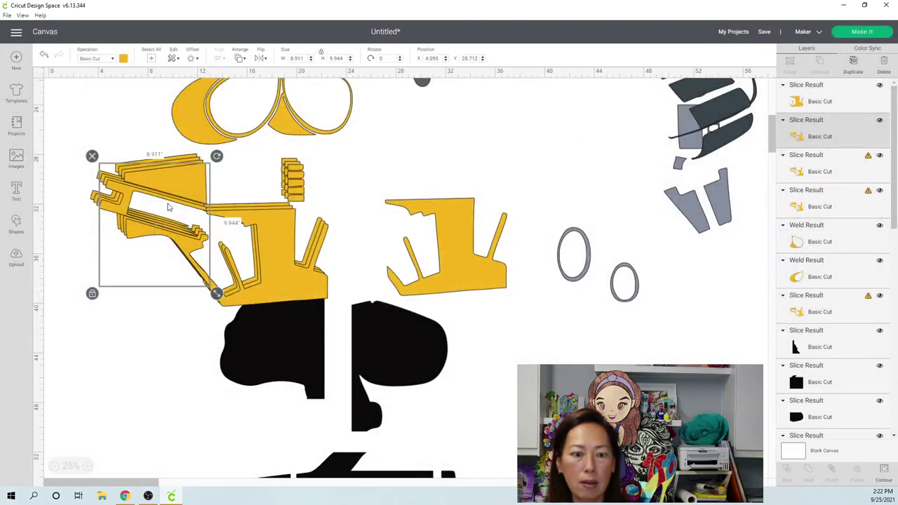
drag(175, 180, 499, 128)
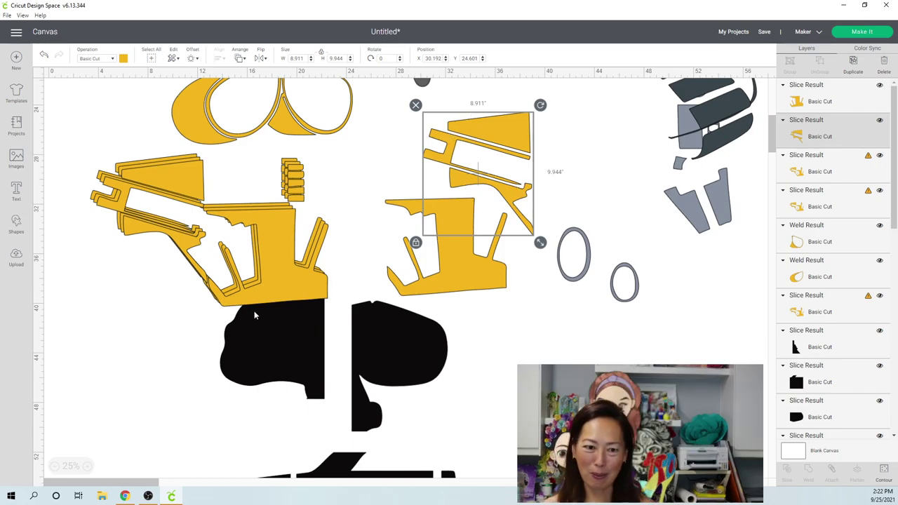
Step: Reduce the next yellow copy to its five small stacked bars and place them at about X 25.501, Y 27.277 in
click(321, 245)
drag(322, 245, 644, 354)
drag(559, 419, 505, 374)
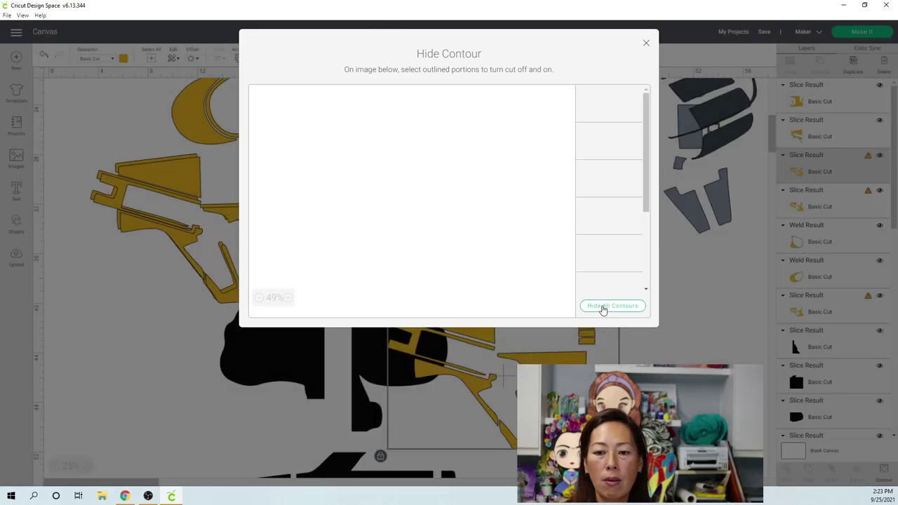
click(602, 309)
click(527, 107)
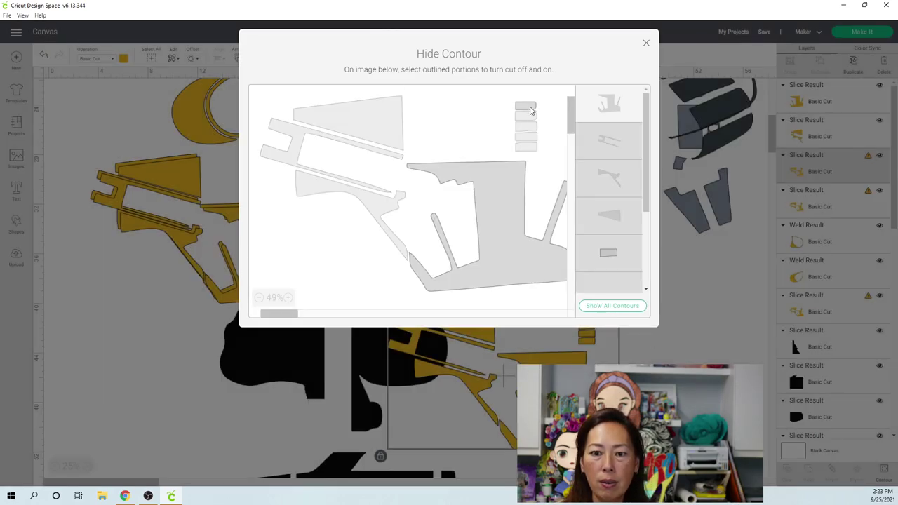
click(528, 117)
click(528, 126)
click(528, 136)
click(528, 146)
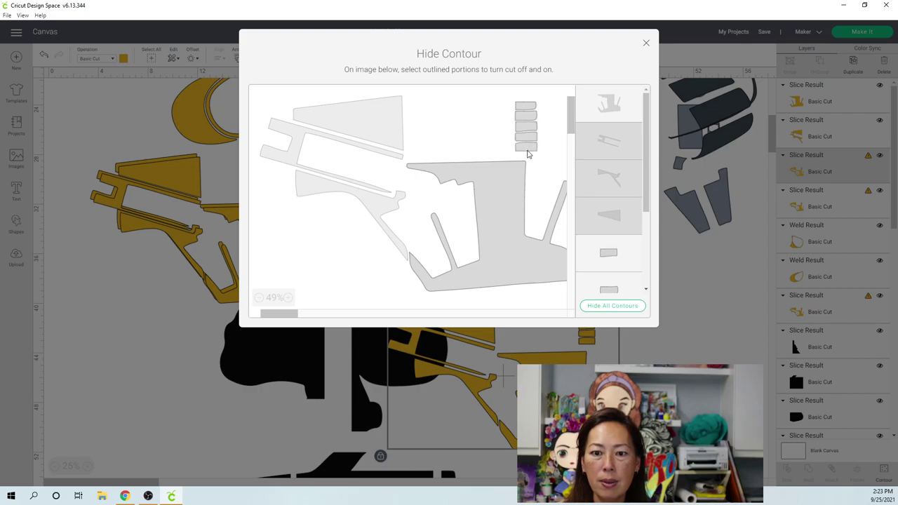
click(646, 44)
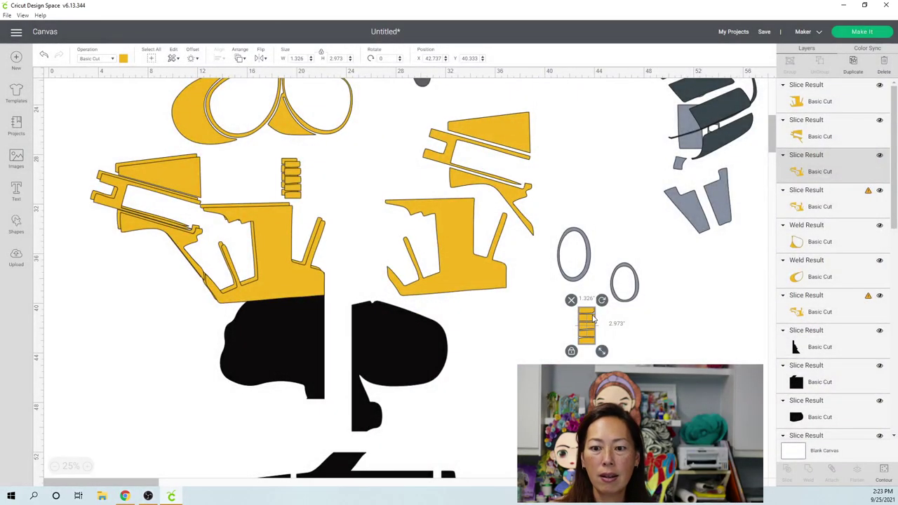
drag(593, 320, 375, 153)
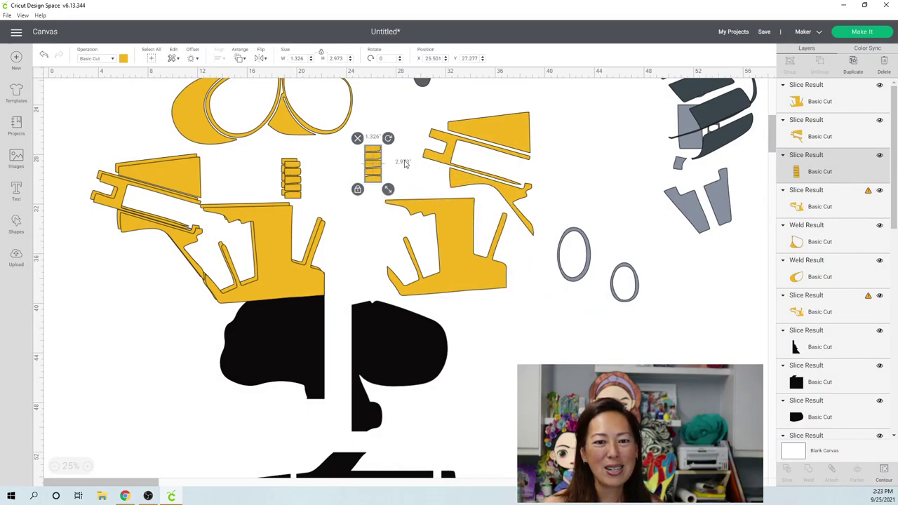
Step: Delete the two leftover full yellow layers and check the sizes of the three separated yellow pieces
click(255, 226)
key(Delete)
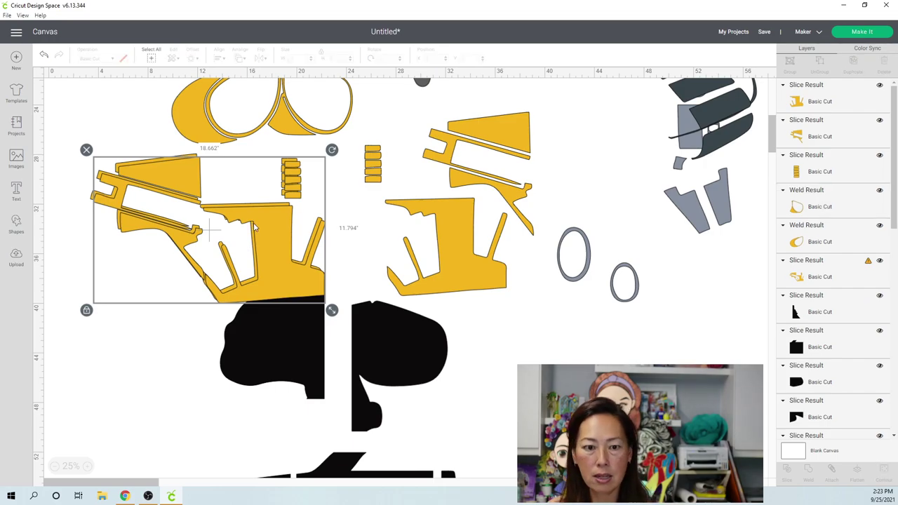
click(256, 225)
key(Delete)
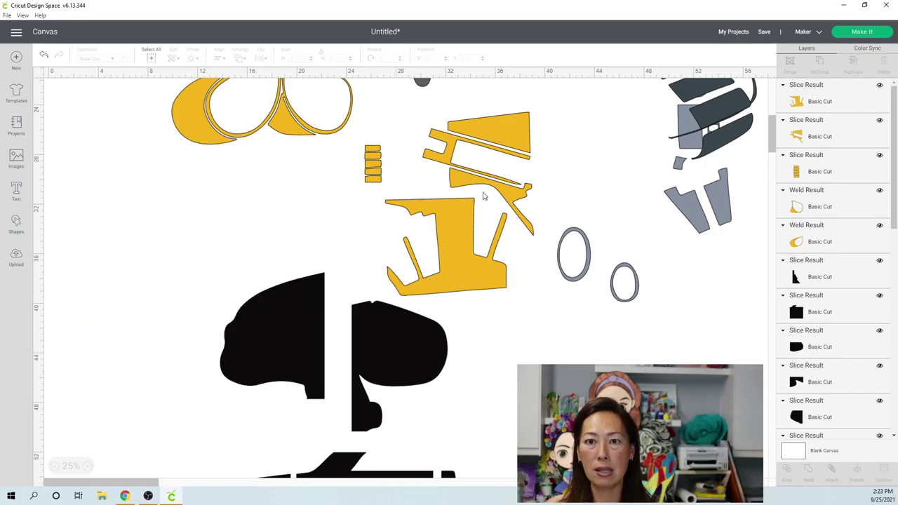
click(486, 154)
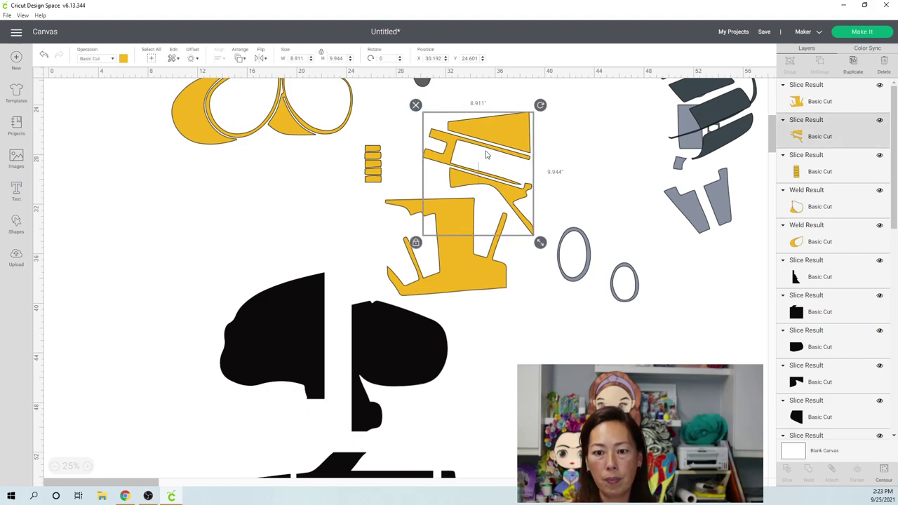
click(430, 202)
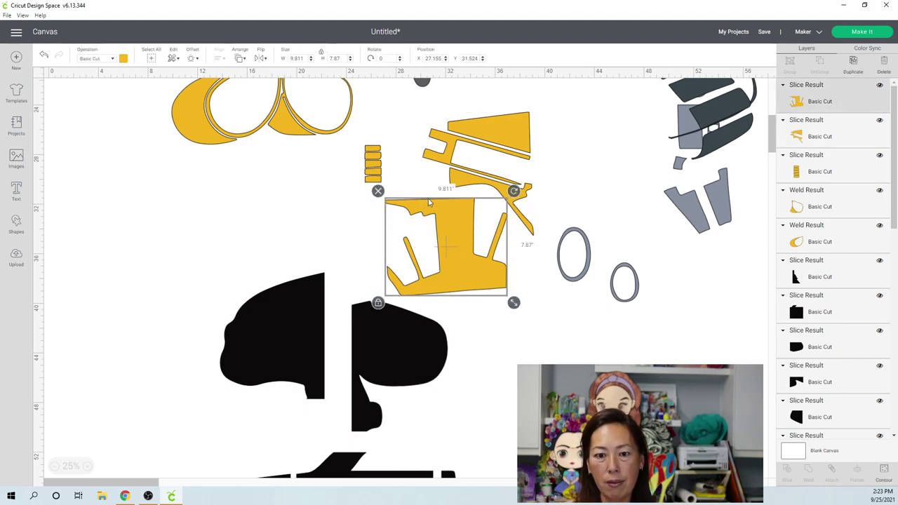
click(377, 164)
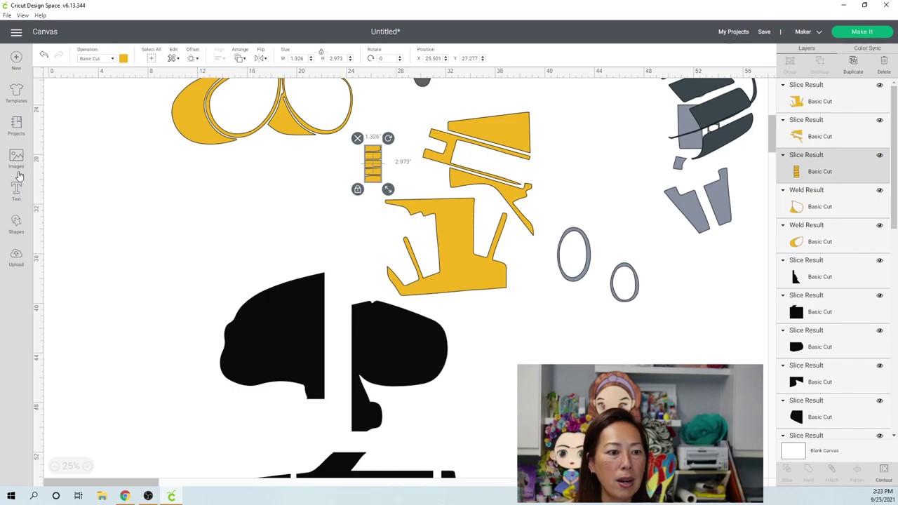
Step: Add a square beside the five yellow bars, unlock its proportions and resize it to a strip about 0.167 by 2.694 in
click(16, 223)
click(56, 143)
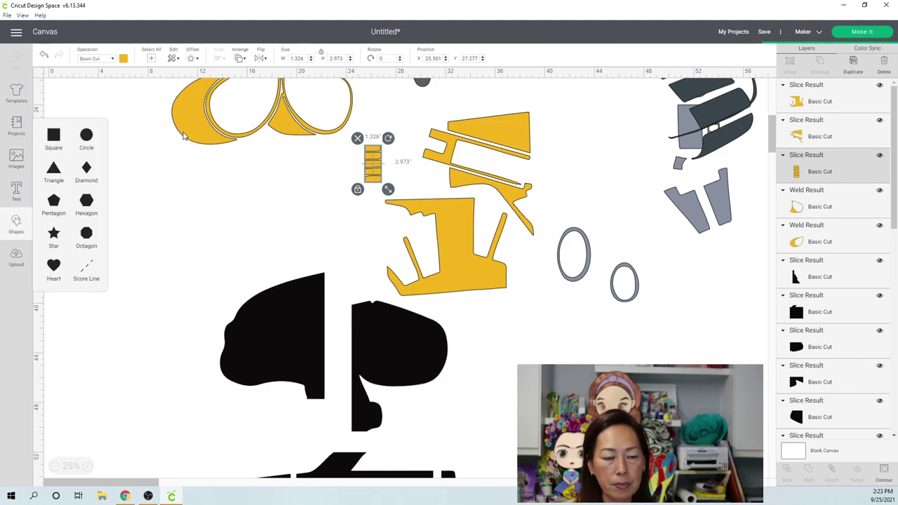
drag(83, 102, 321, 156)
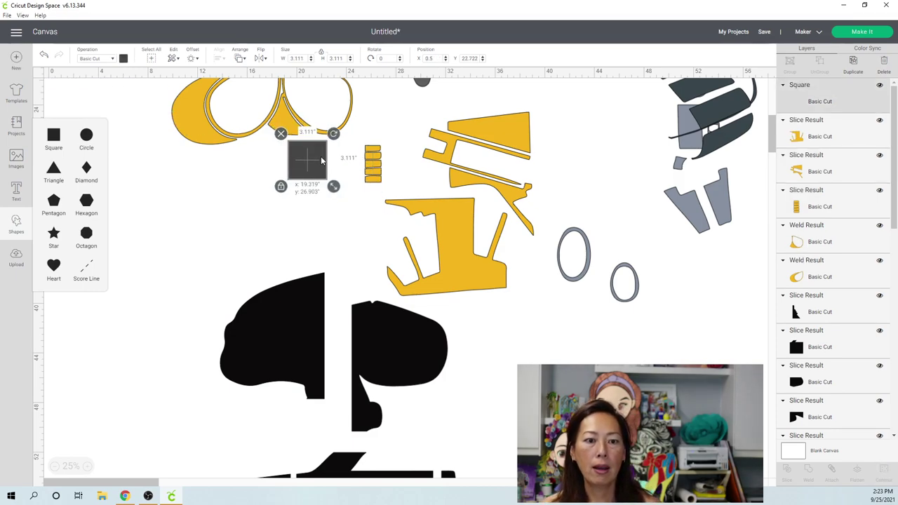
click(287, 195)
click(309, 169)
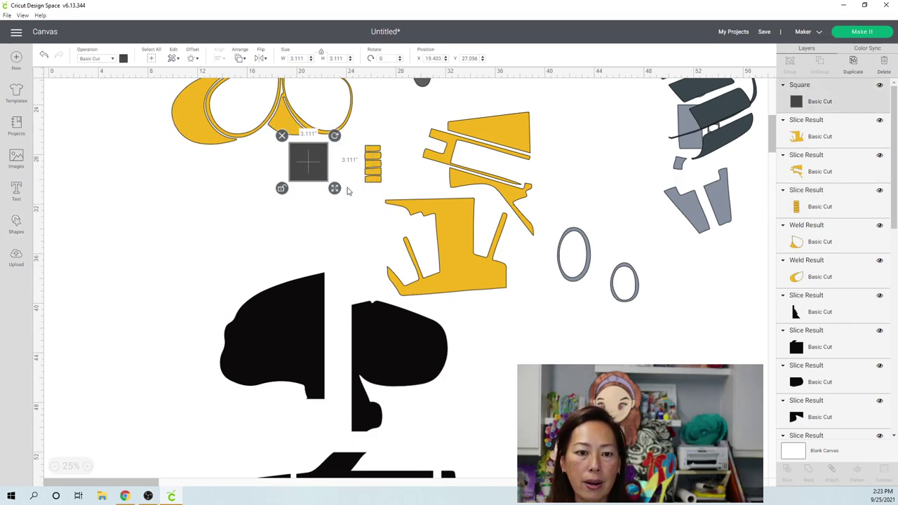
drag(334, 189, 300, 186)
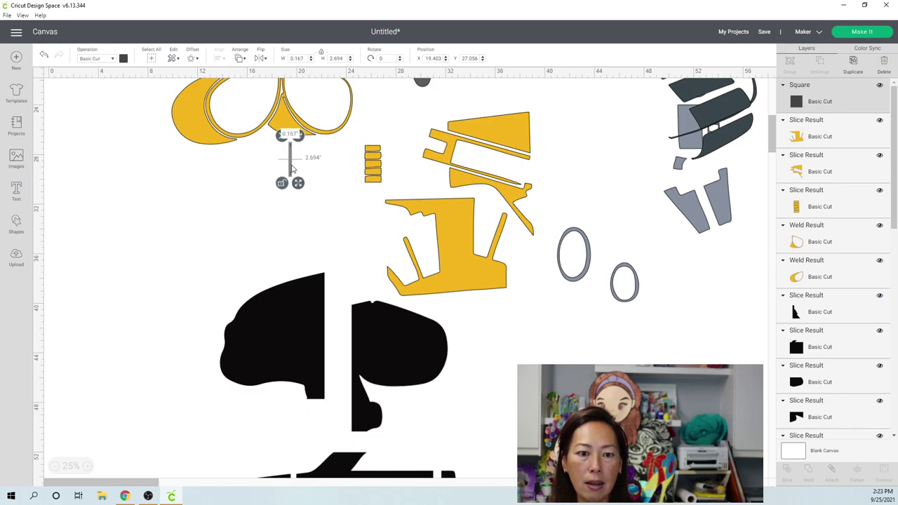
Step: Place the thin strip over the left edge of the five yellow bars, at about X 25.556, Y 27.389 in, and weld them together
click(287, 168)
drag(291, 161, 366, 172)
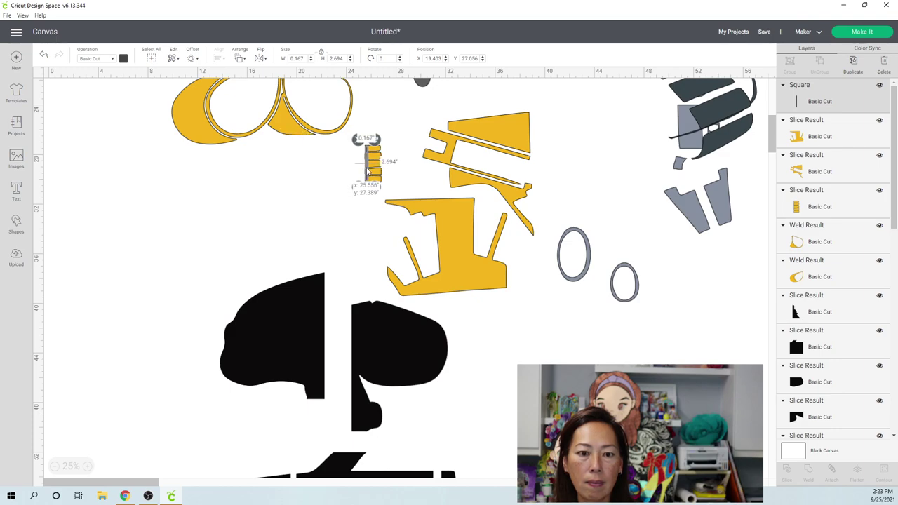
click(298, 224)
drag(351, 148, 383, 179)
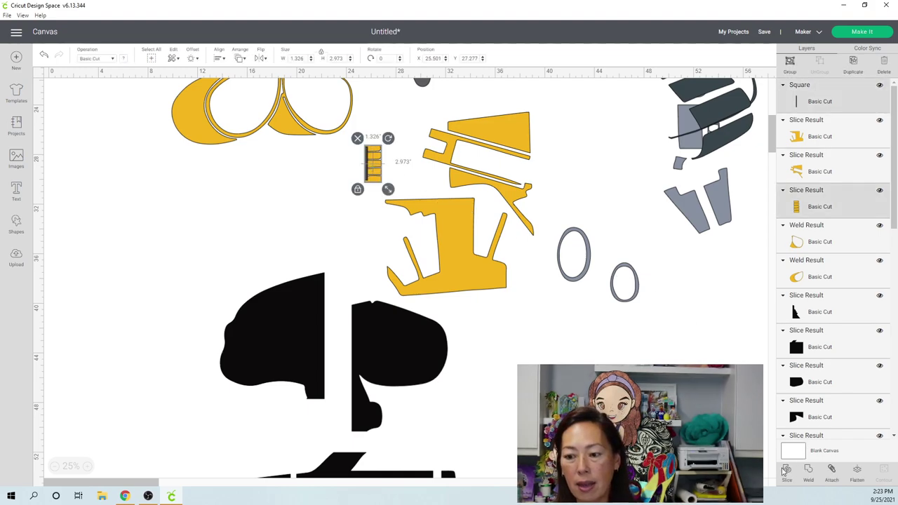
click(807, 472)
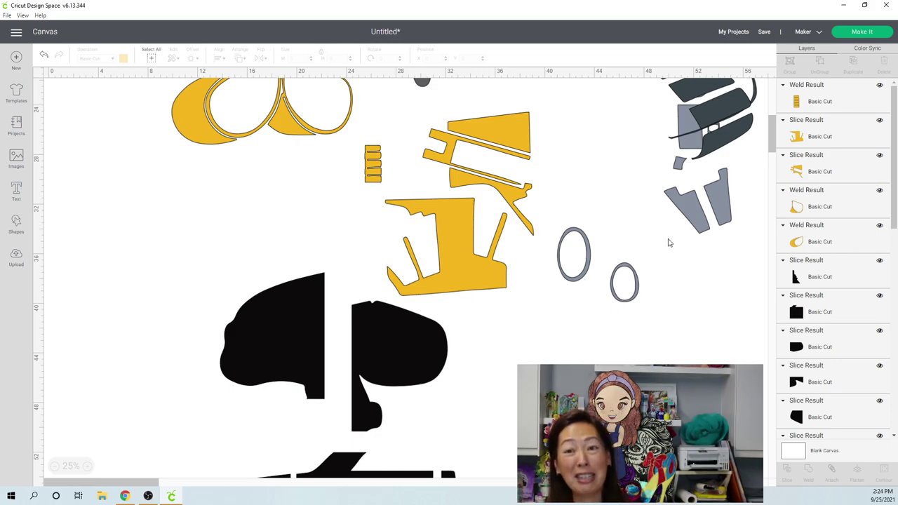
scroll(559, 252, up, 5)
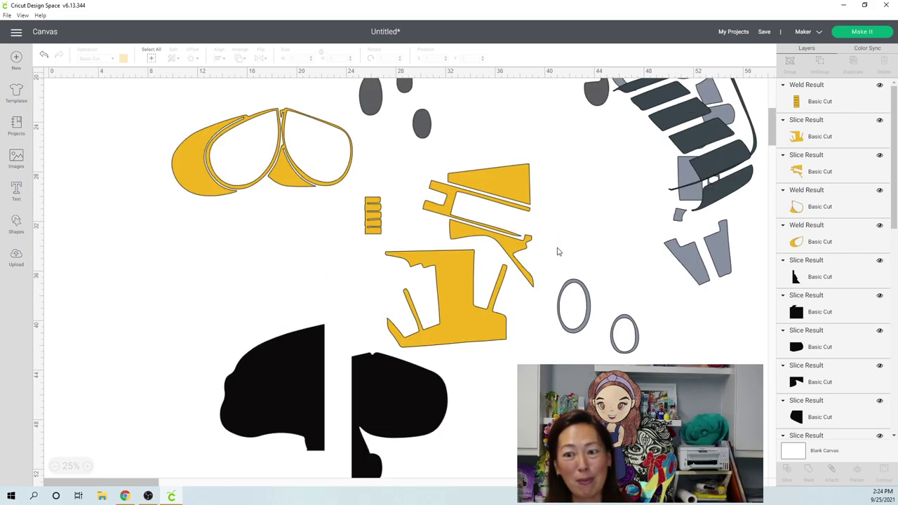
scroll(559, 251, up, 4)
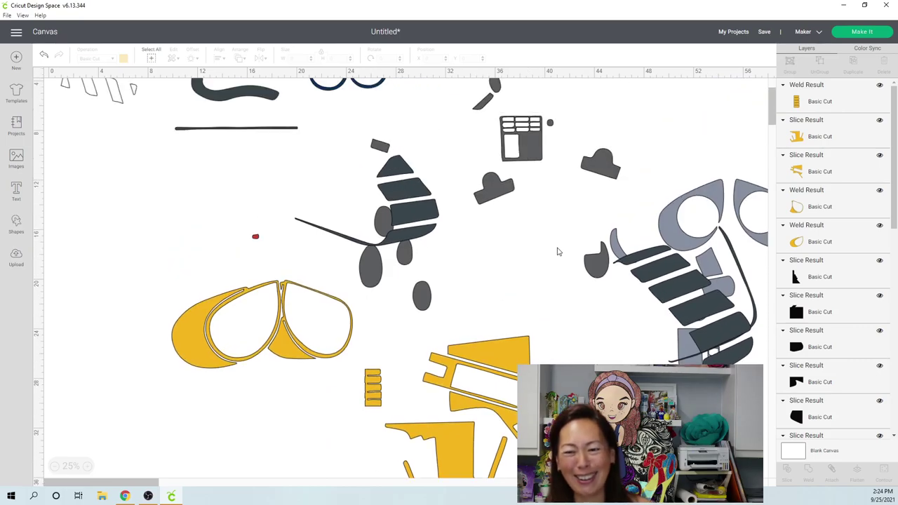